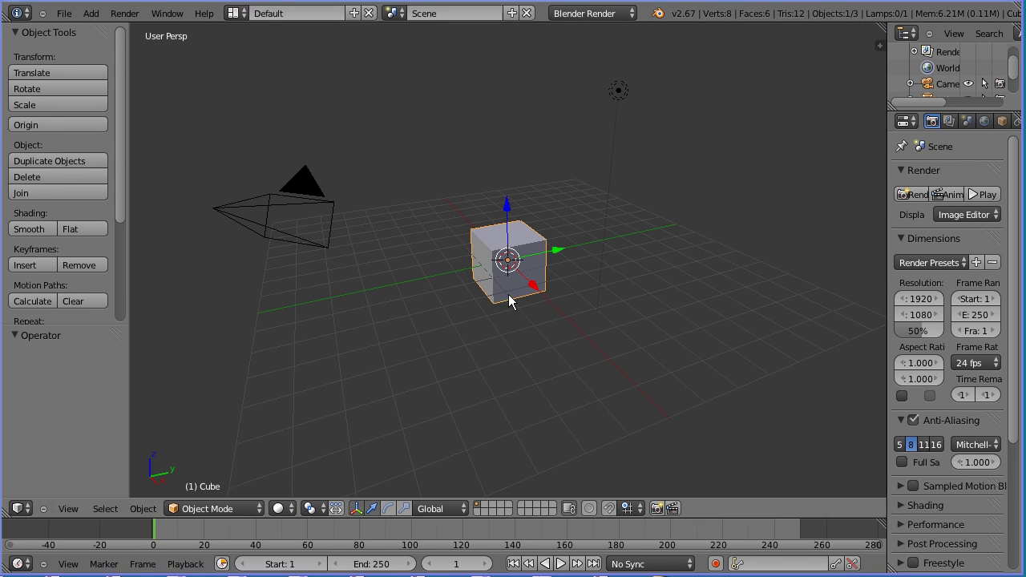
Switch the 3D view to orthographic projection, looking from the Right side.
left_click(70, 510)
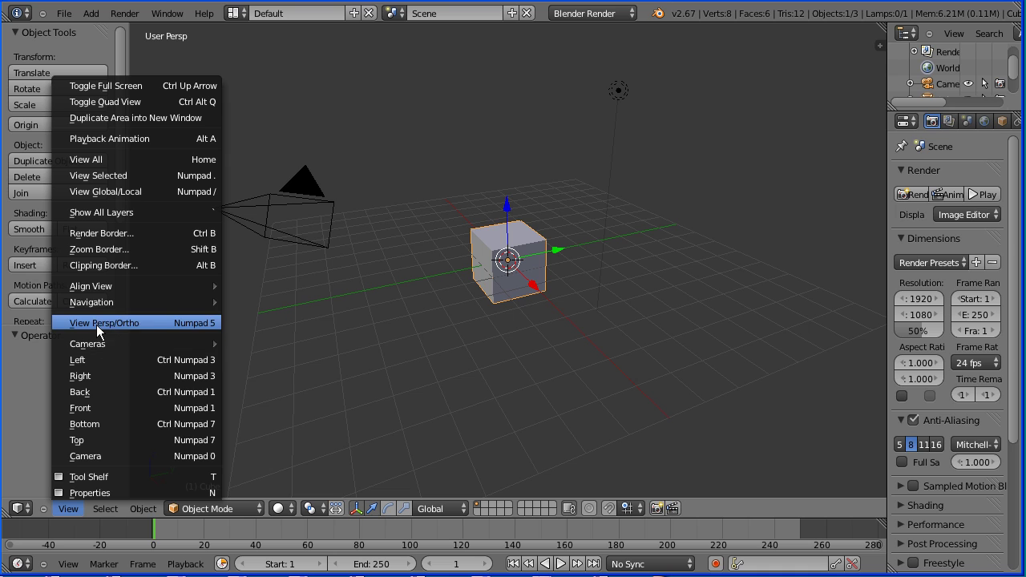
left_click(153, 324)
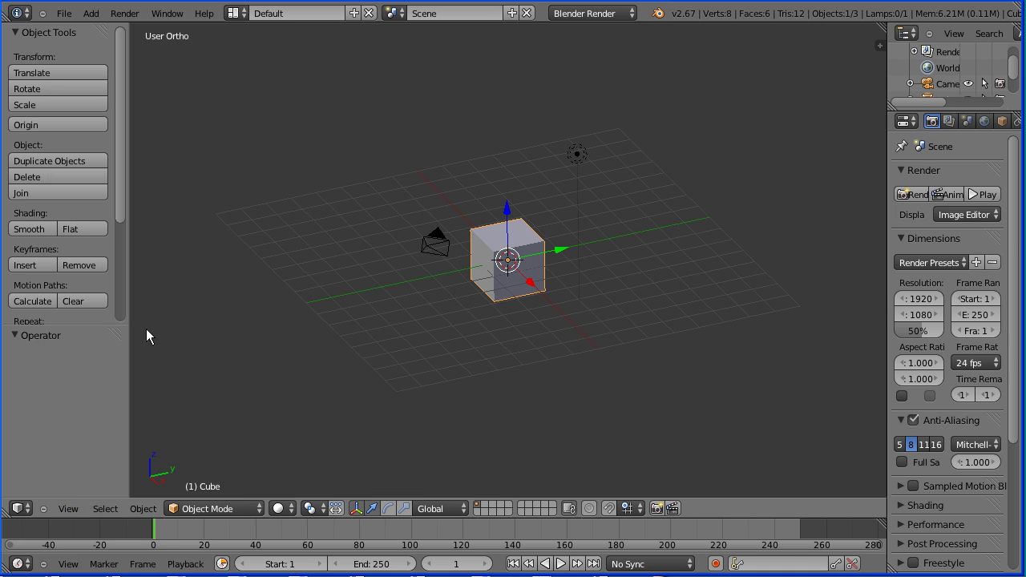
left_click(69, 509)
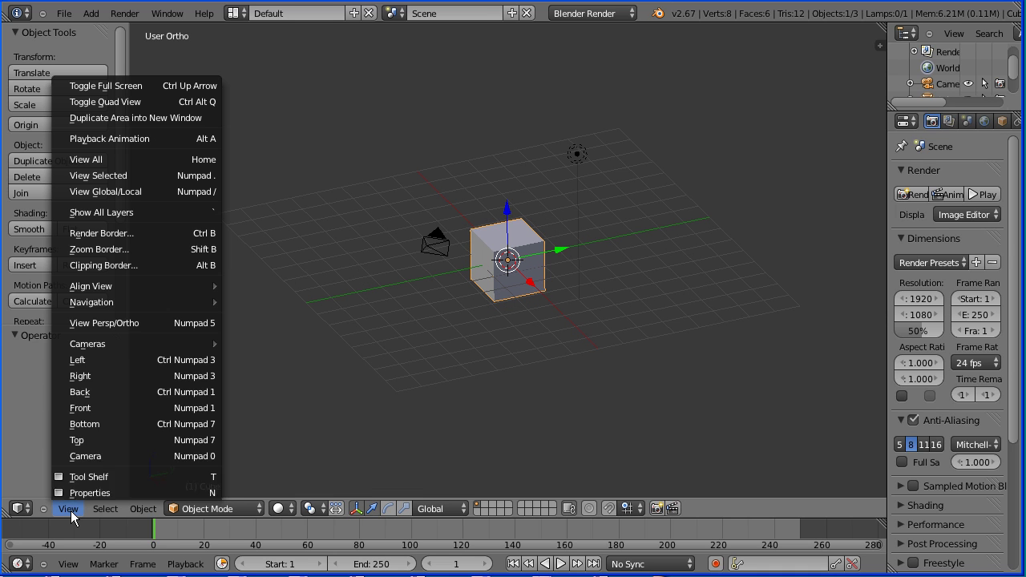
left_click(140, 374)
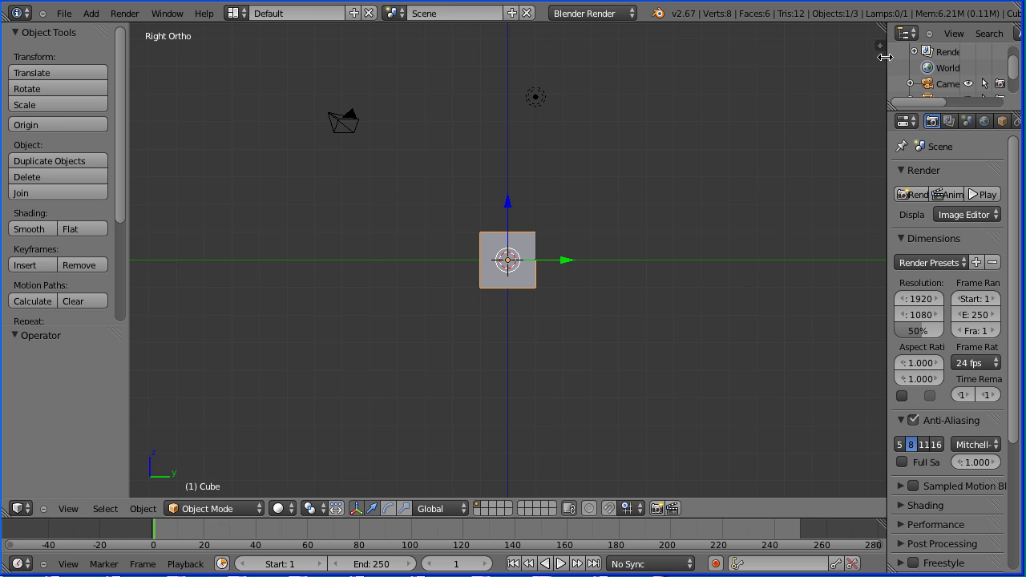
Add AMX-3_car_plan.jpg from the car folder as the viewport background image.
key("n")
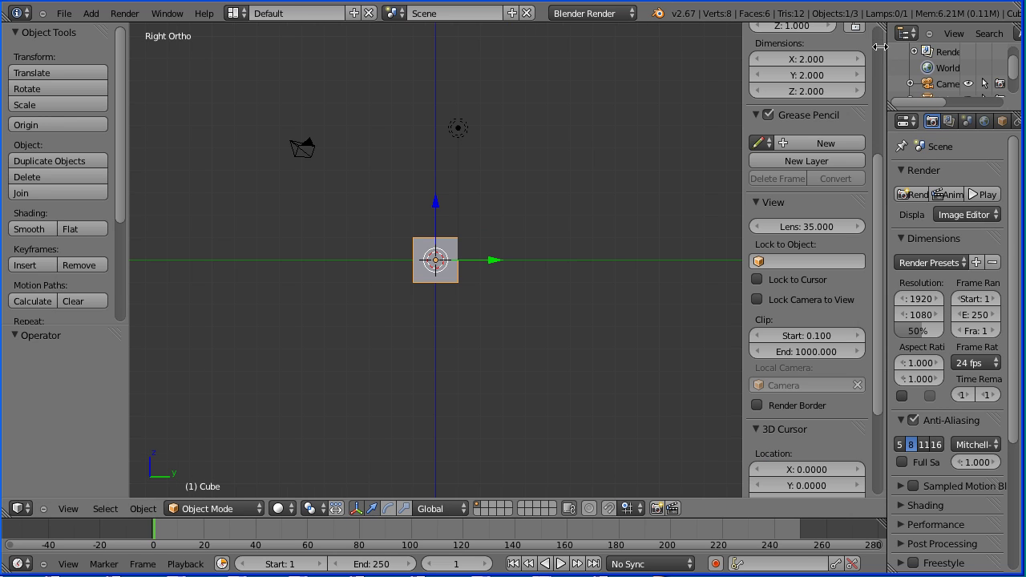
scroll(877, 191, "down", 4)
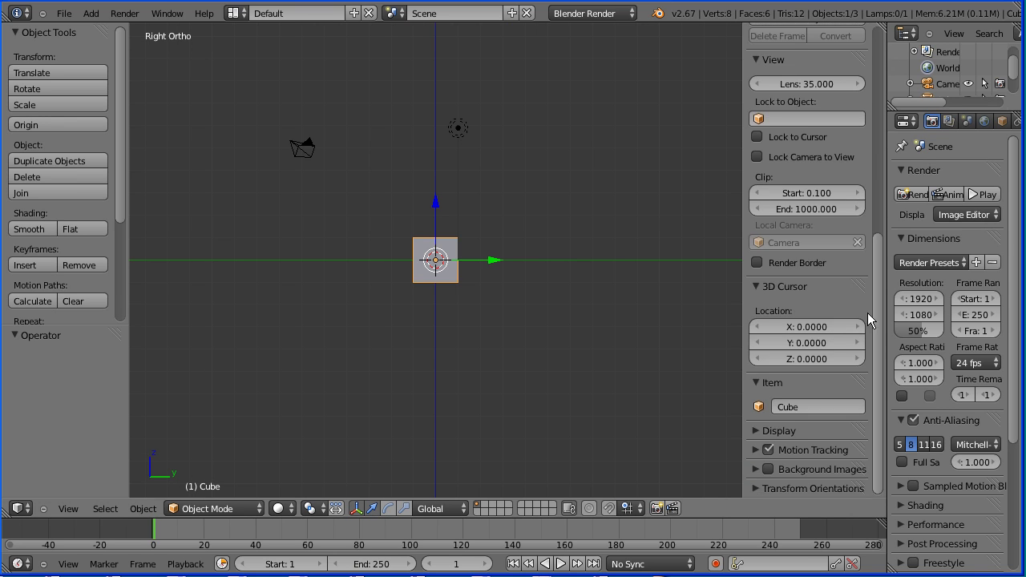
left_click(756, 470)
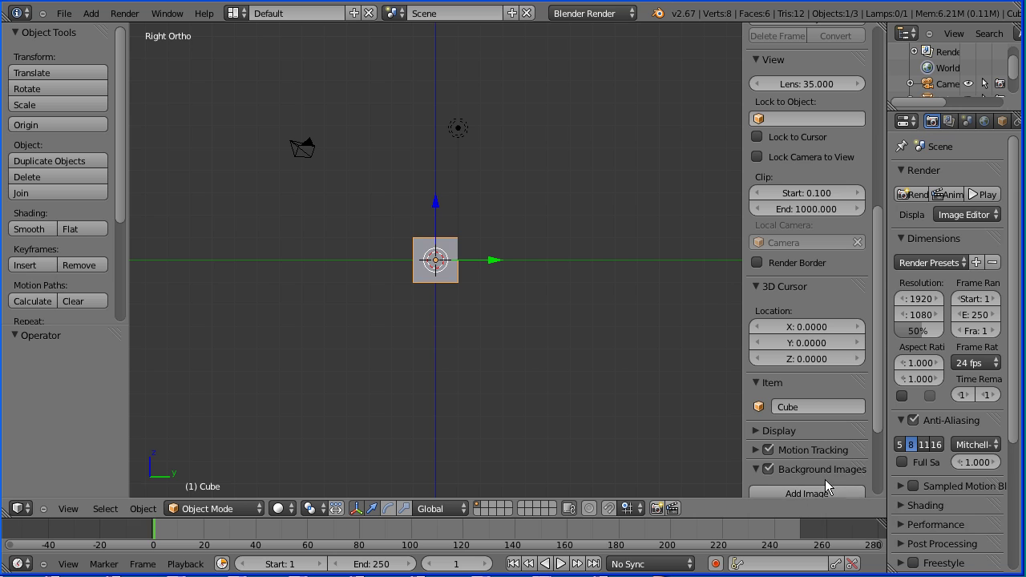
left_click_drag(883, 411, 887, 476)
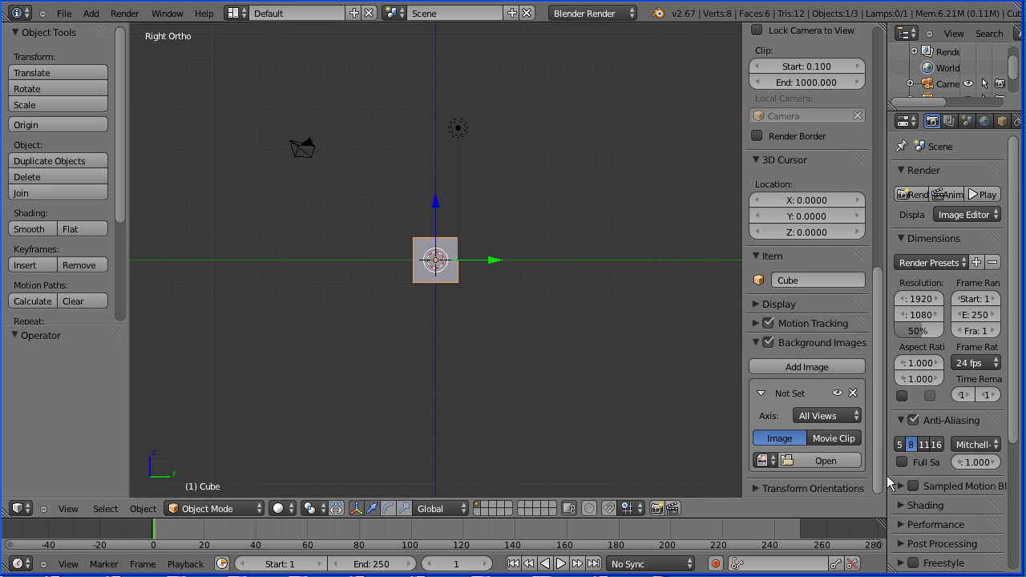
left_click(841, 461)
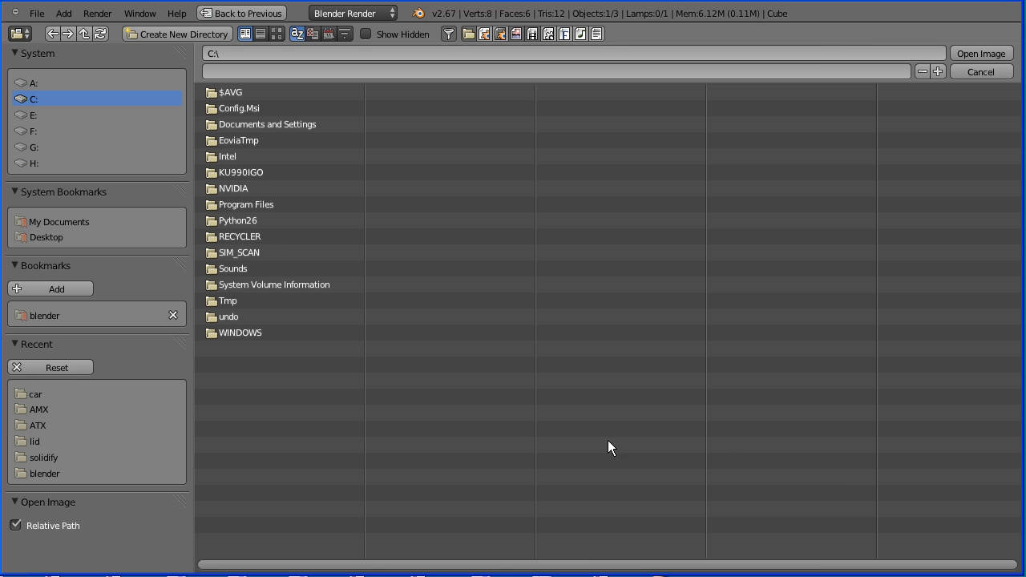
left_click(36, 395)
left_click(255, 235)
left_click(983, 54)
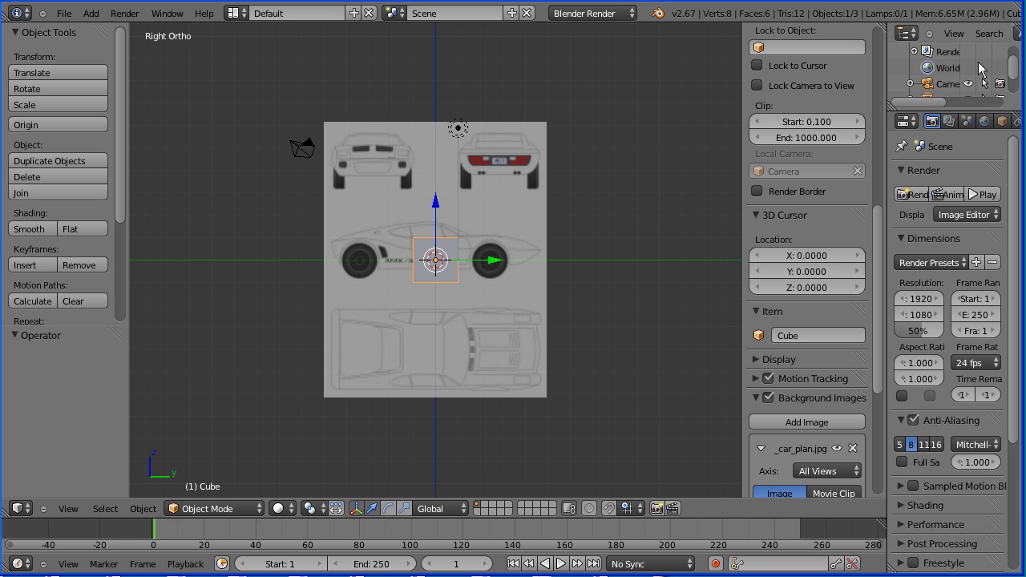
Hide the sidebar and zoom in on the car's side profile.
left_click_drag(744, 269, 882, 268)
scroll(727, 355, "up", 2)
scroll(727, 355, "up", 4)
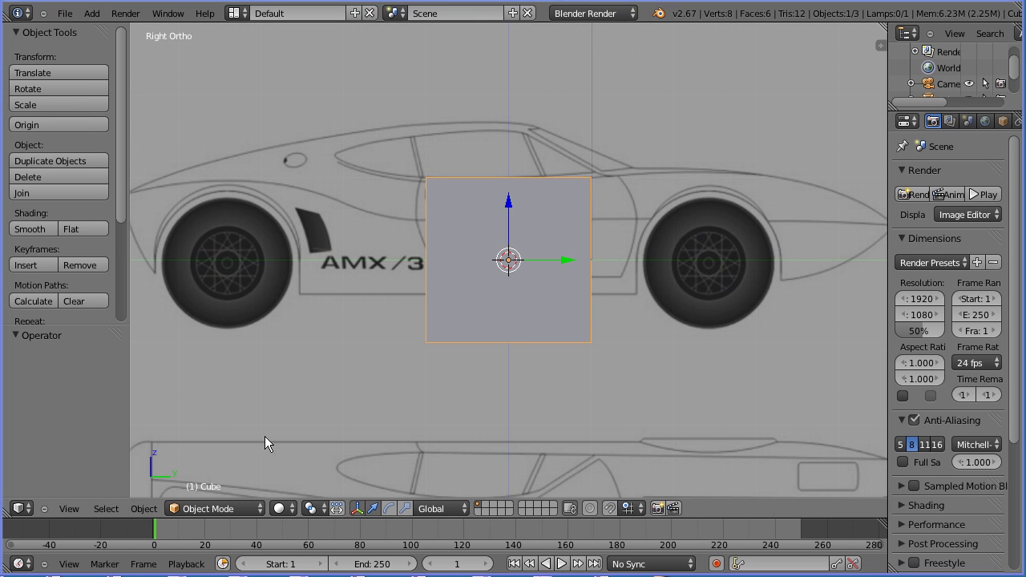
left_click(238, 506)
Delete all of the cube's vertices in Edit Mode and rename the object carTop.
left_click(232, 477)
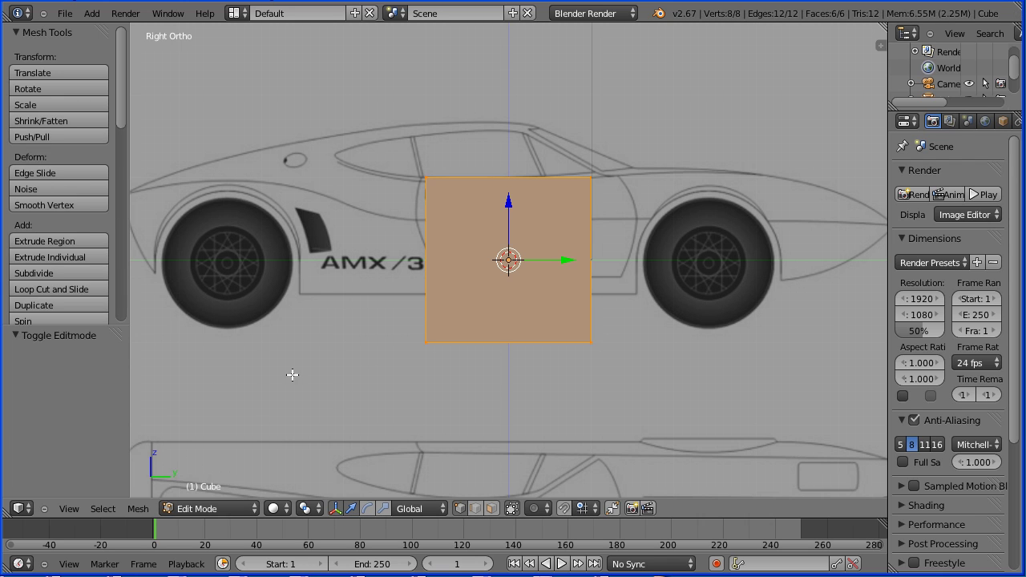
key("x")
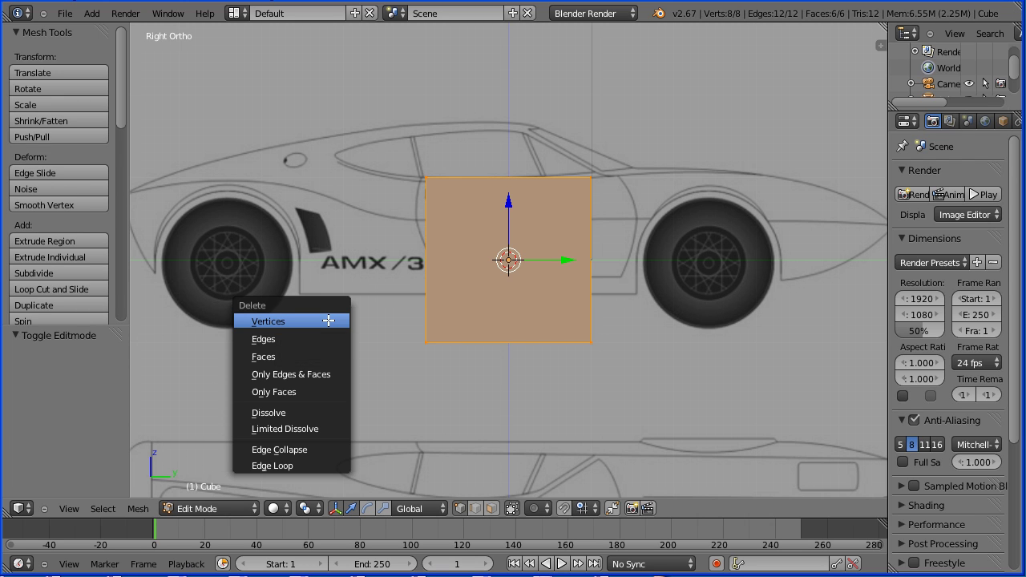
left_click(329, 321)
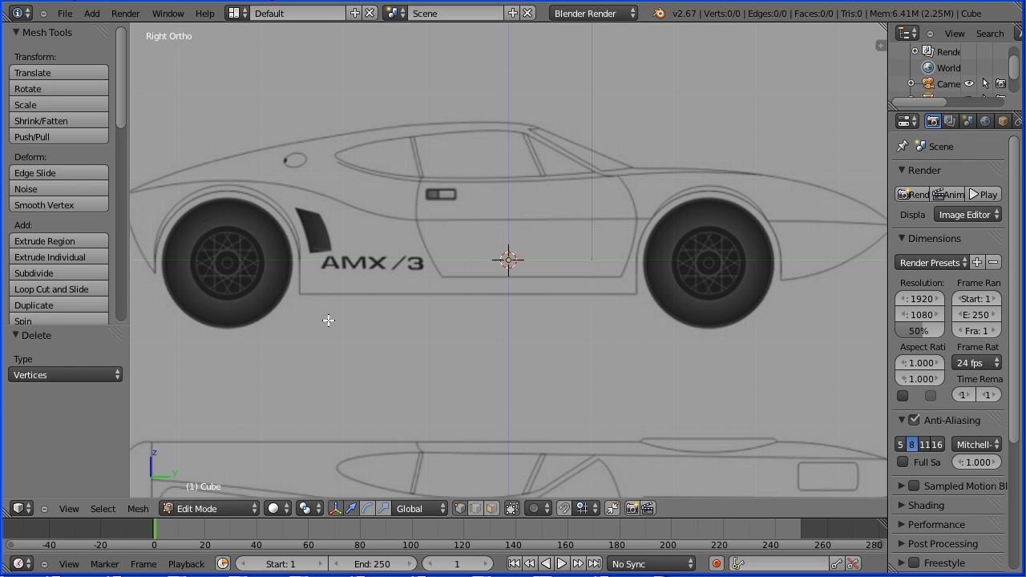
left_click(1003, 121)
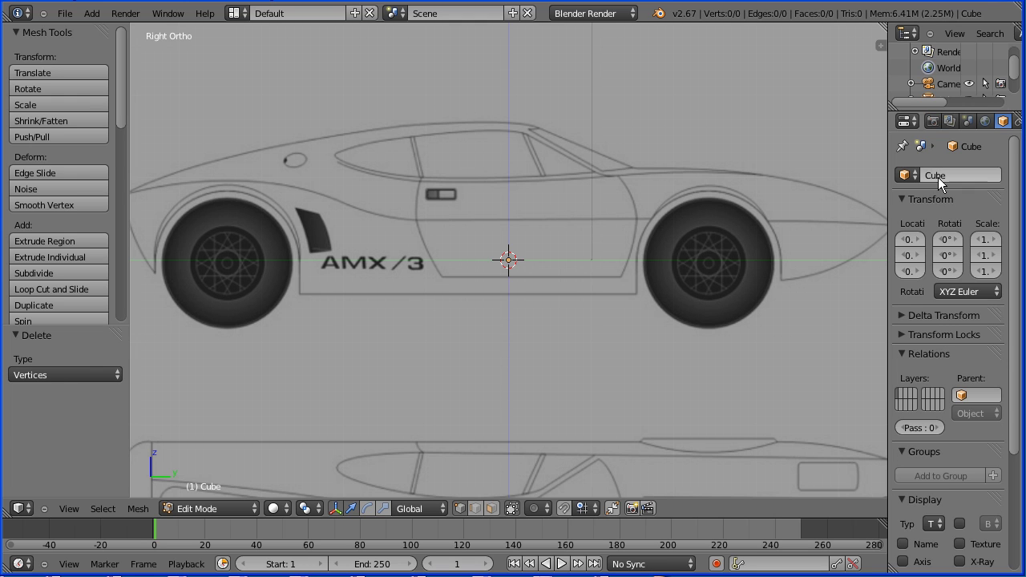
type("carTop")
key("Return")
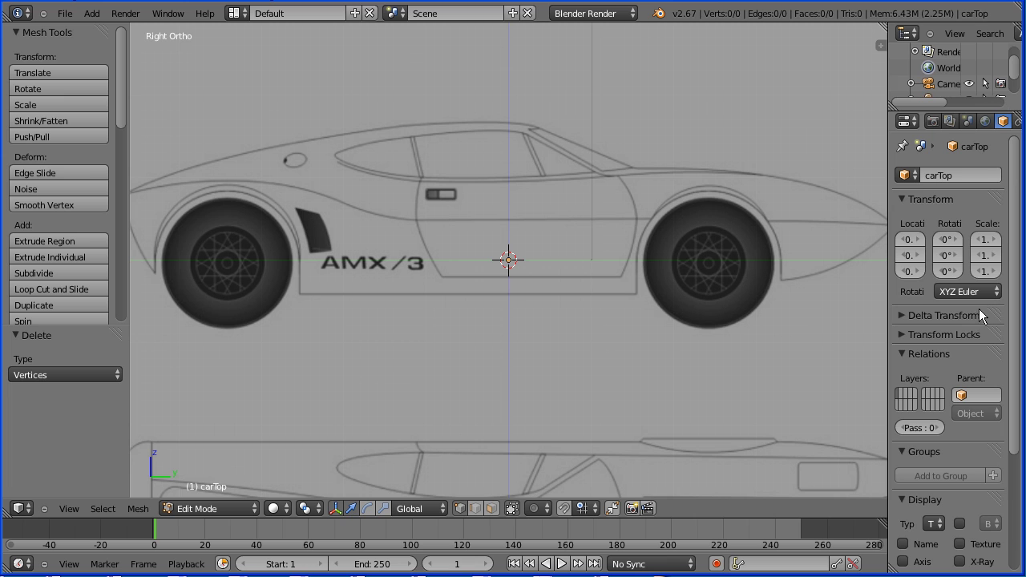
Zoom toward the car's front and add a single vertex at the nose tip.
scroll(506, 233, "up", 2)
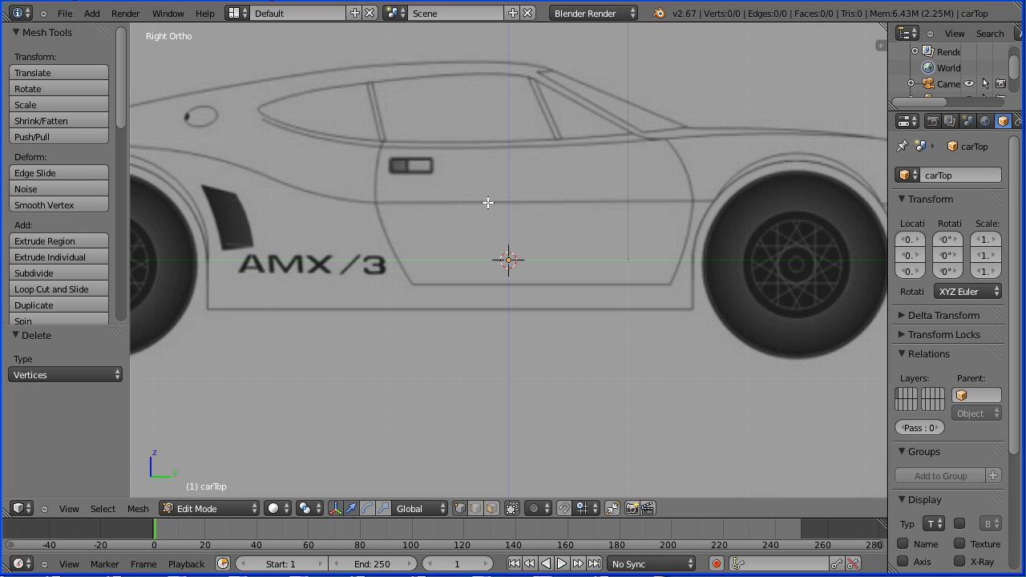
middle_click_drag(405, 168, 585, 236, "shift")
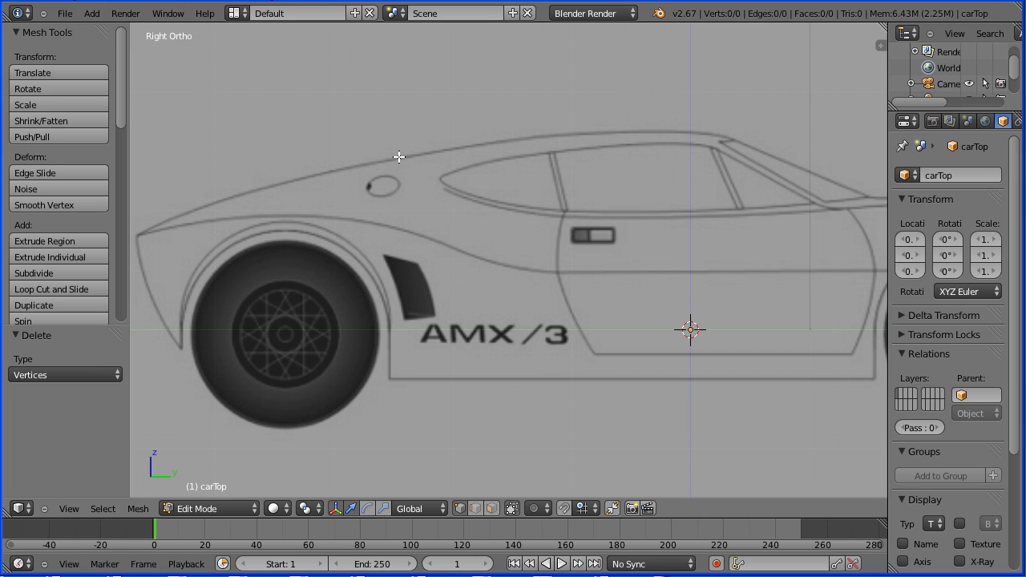
left_click(138, 236, "ctrl")
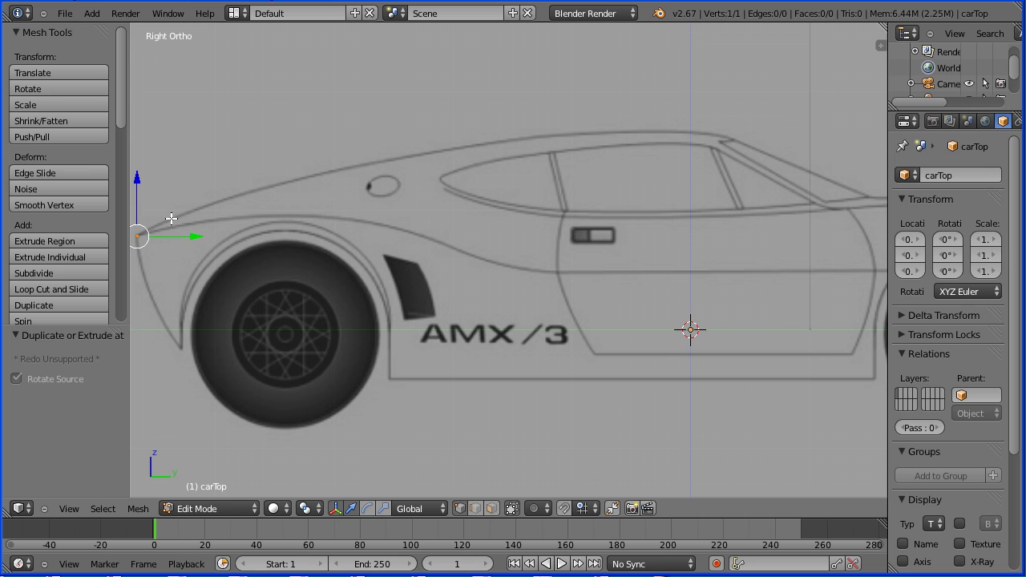
Extrude four vertices from the nose tip up along the hood line.
key("e")
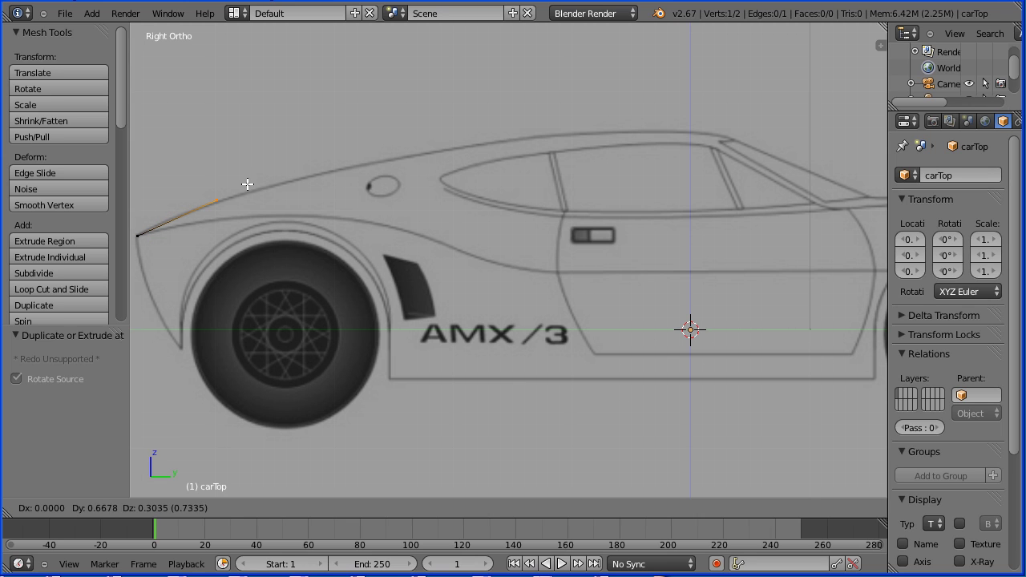
left_click(241, 189)
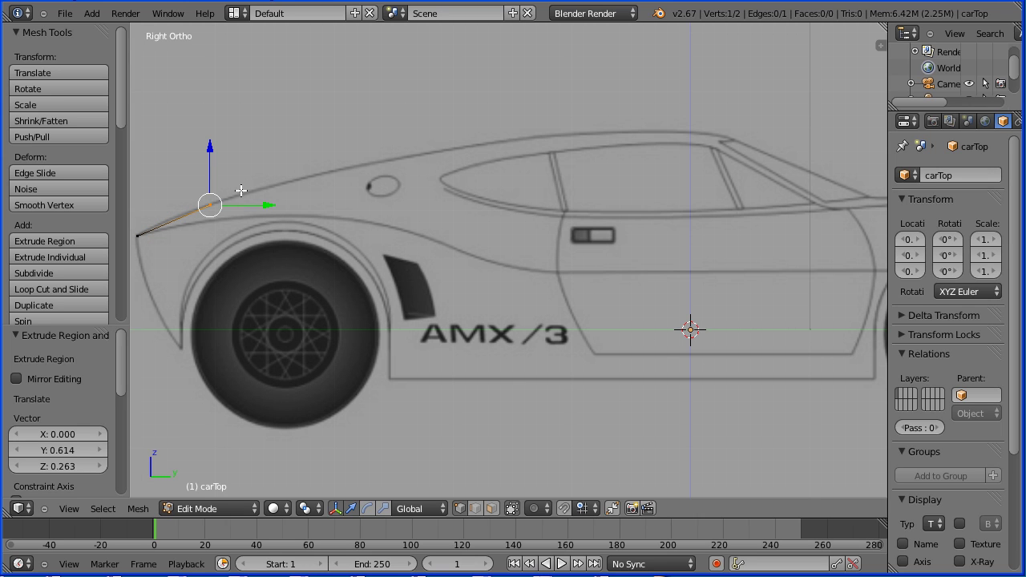
key("e")
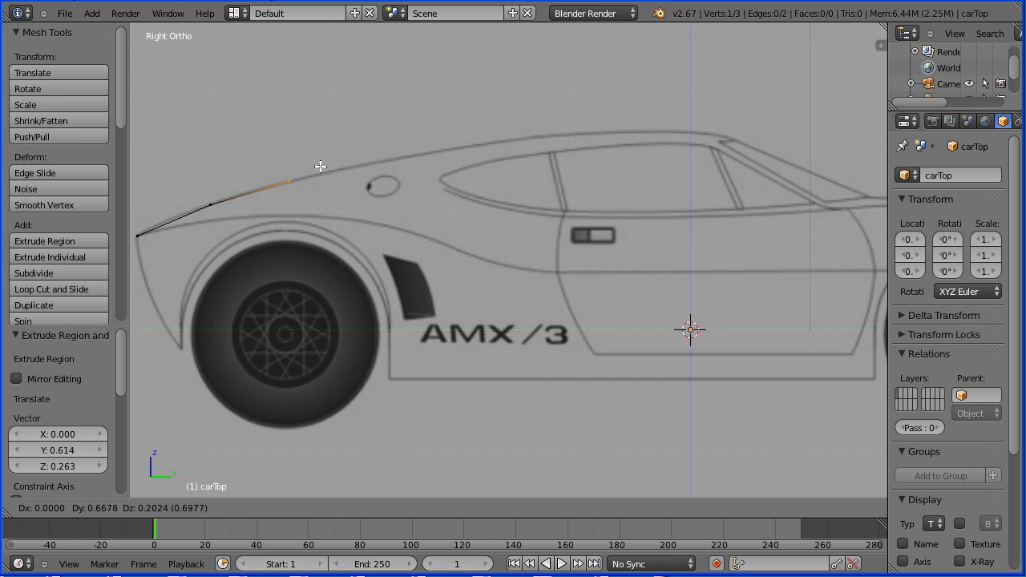
left_click(321, 166)
key("e")
left_click(391, 150)
key("e")
left_click(474, 136)
Extrude three more vertices toward the windshield and up to the roof's peak.
key("Tab")
key("Tab")
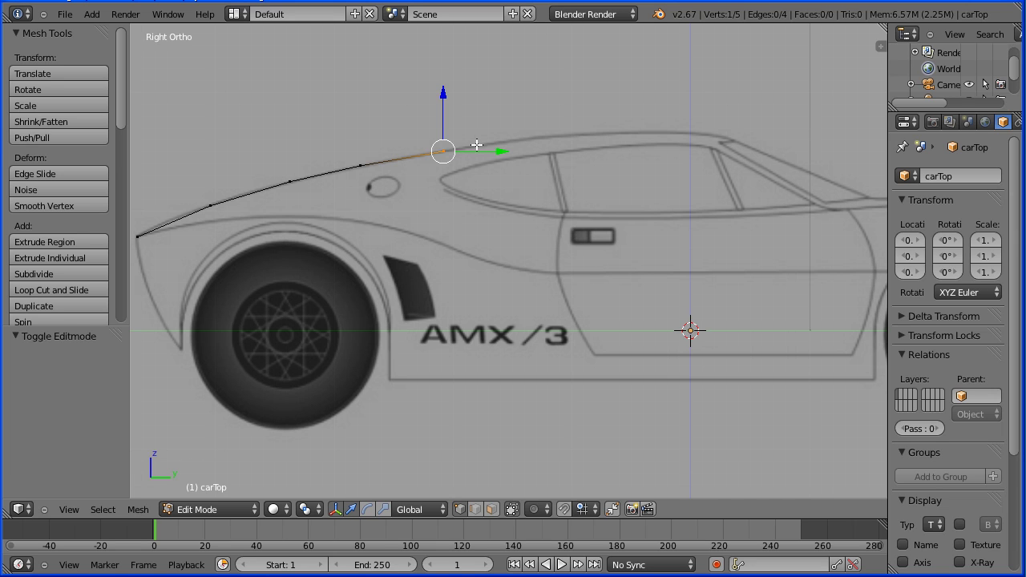
key("e")
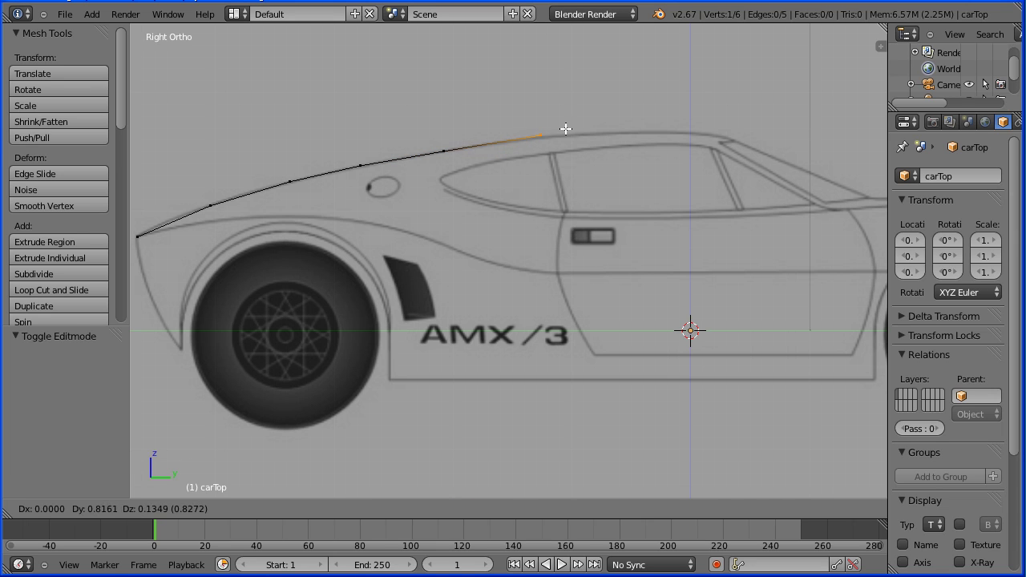
left_click(568, 129)
key("e")
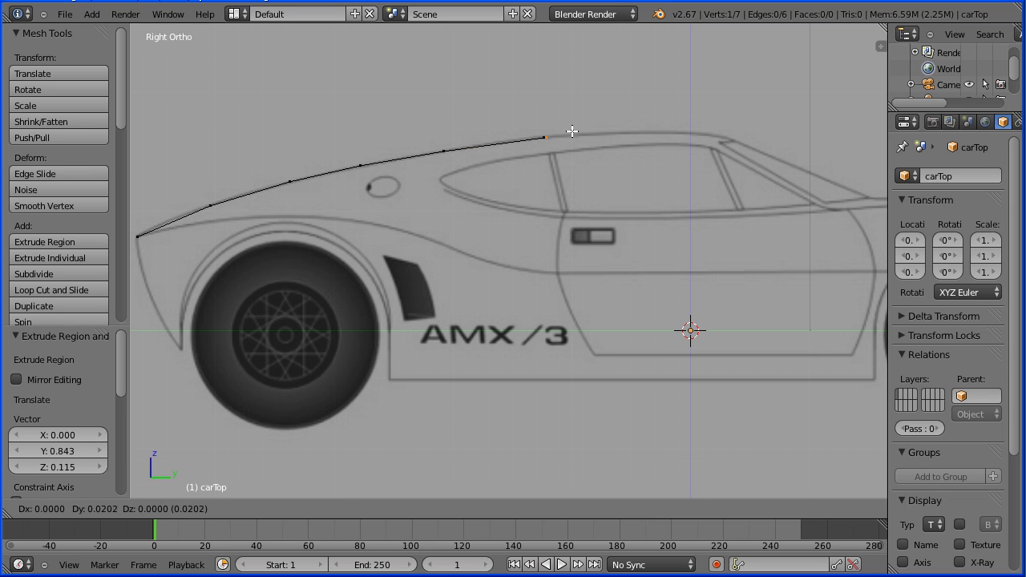
left_click(578, 130)
key("e")
left_click(658, 126)
Extrude four vertices along the roof line and down the rear slope.
key("e")
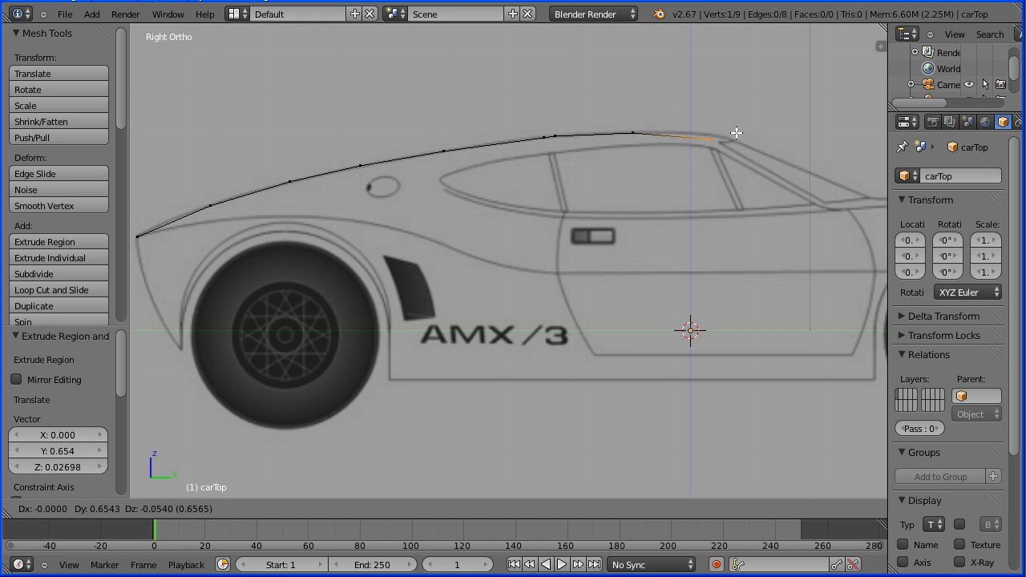
left_click(736, 133)
key("e")
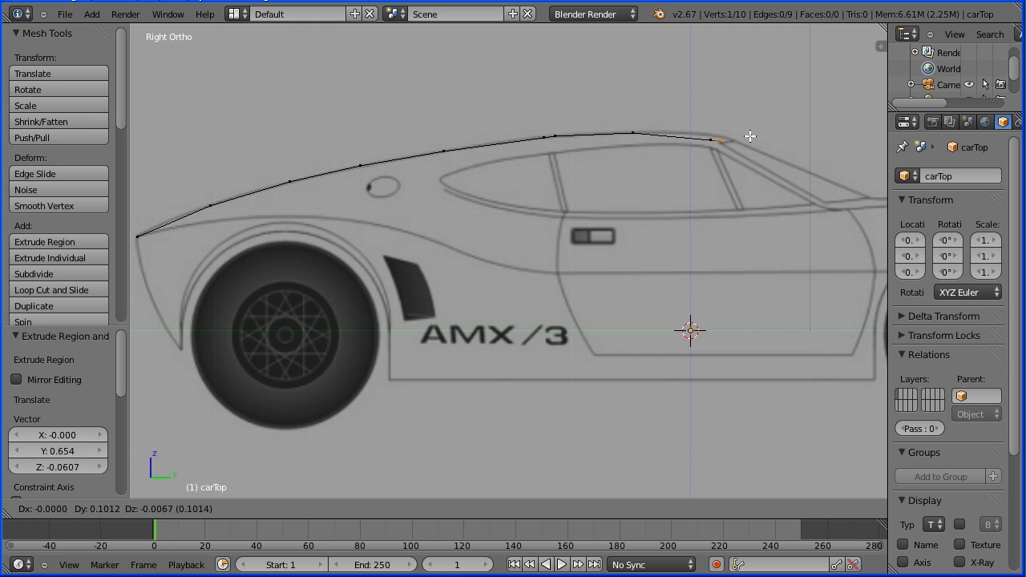
left_click(746, 136)
key("e")
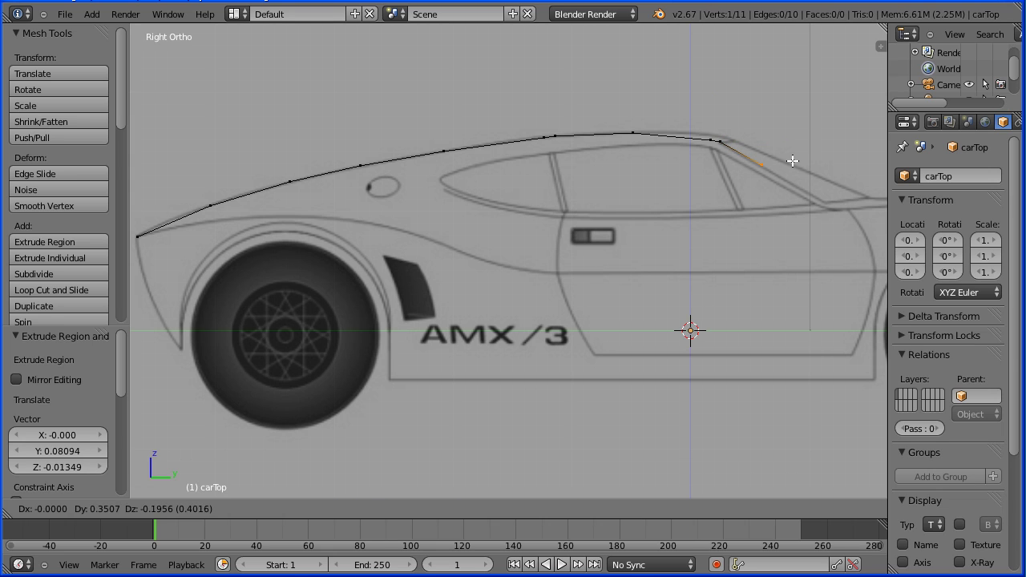
left_click(865, 203)
key("e")
left_click(829, 210)
Extrude vertices from the rear corner forward along the window's lower edge, nudging the last one left.
key("e")
left_click(775, 210)
key("e")
left_click(761, 210)
key("e")
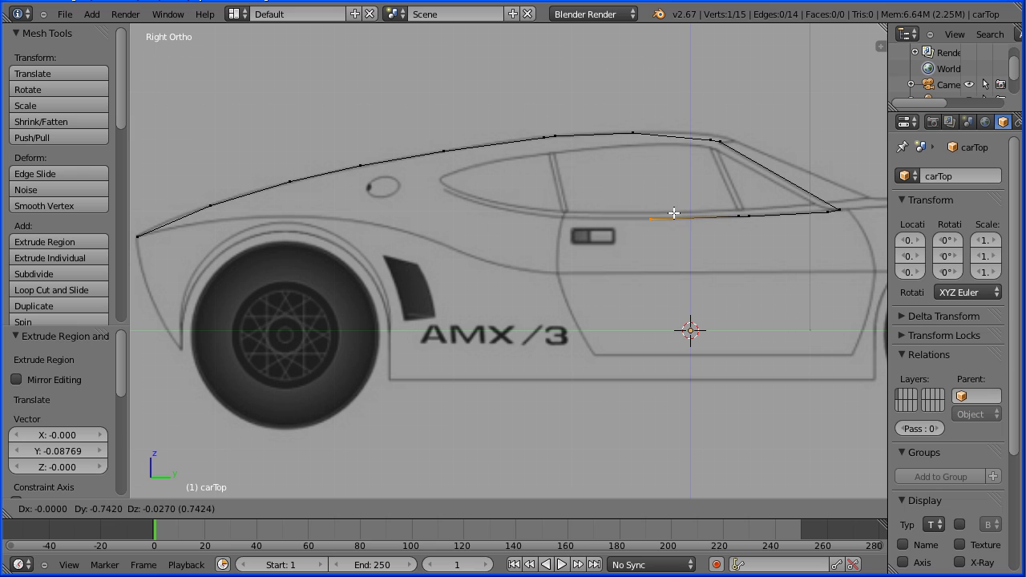
left_click(664, 214)
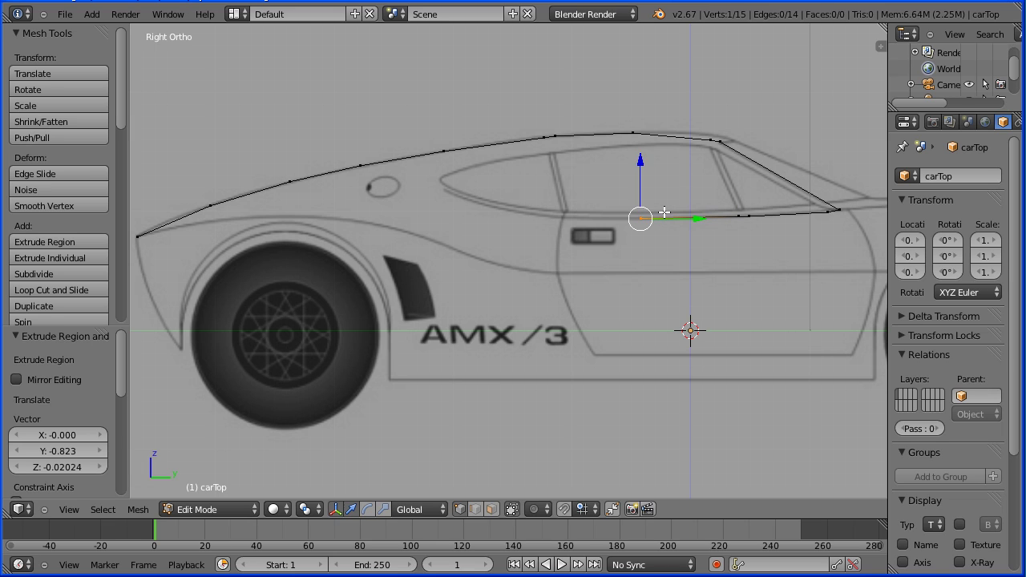
key("e")
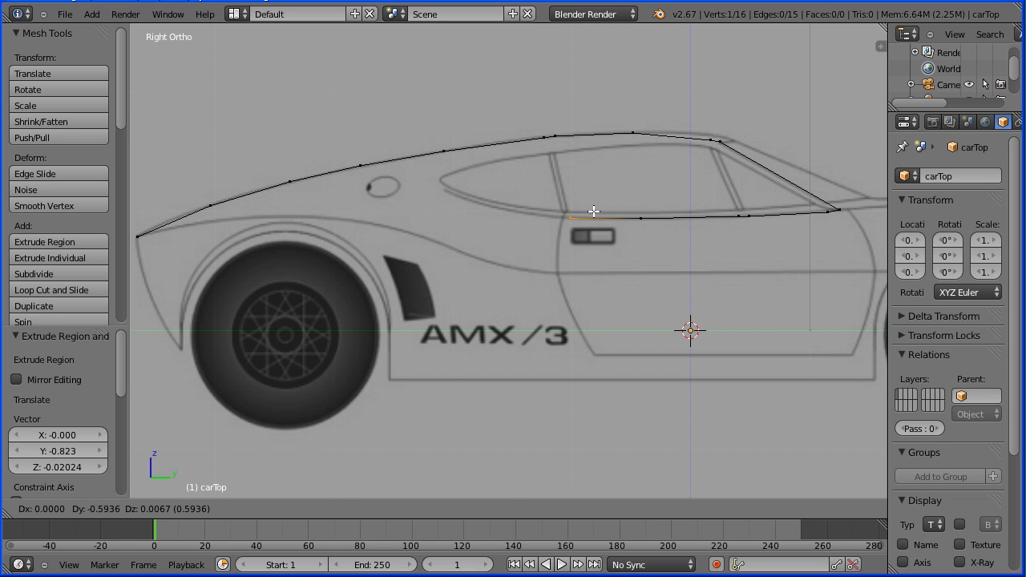
left_click(594, 211)
key("g")
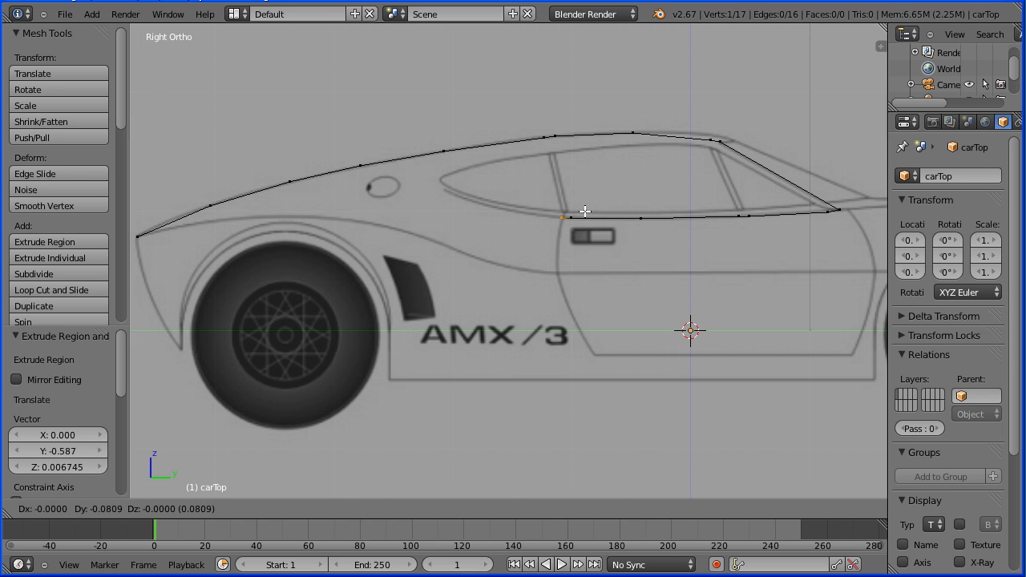
left_click(585, 211)
Extrude four more vertices forward along the lower roof line toward the nose.
key("e")
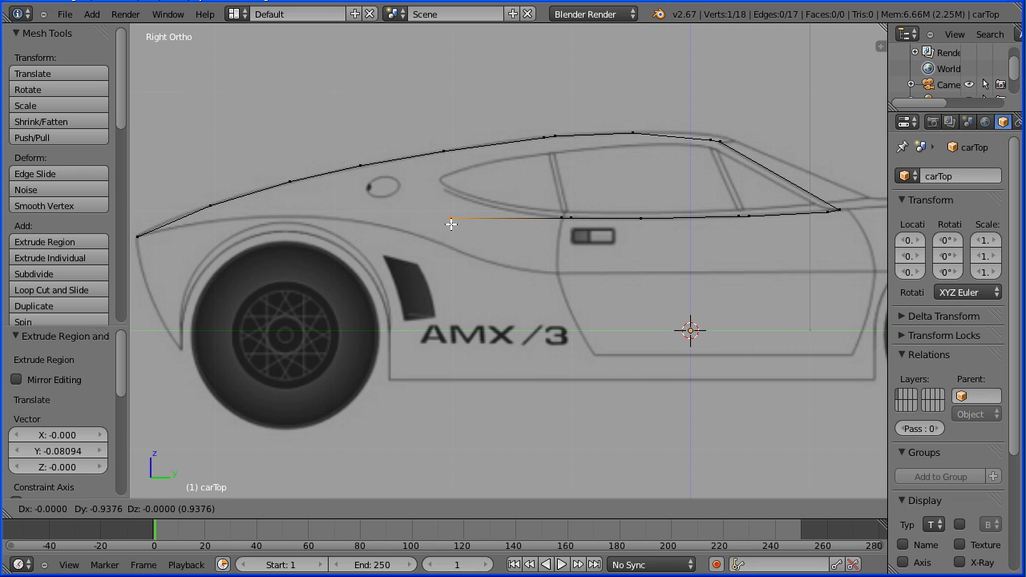
left_click(452, 224)
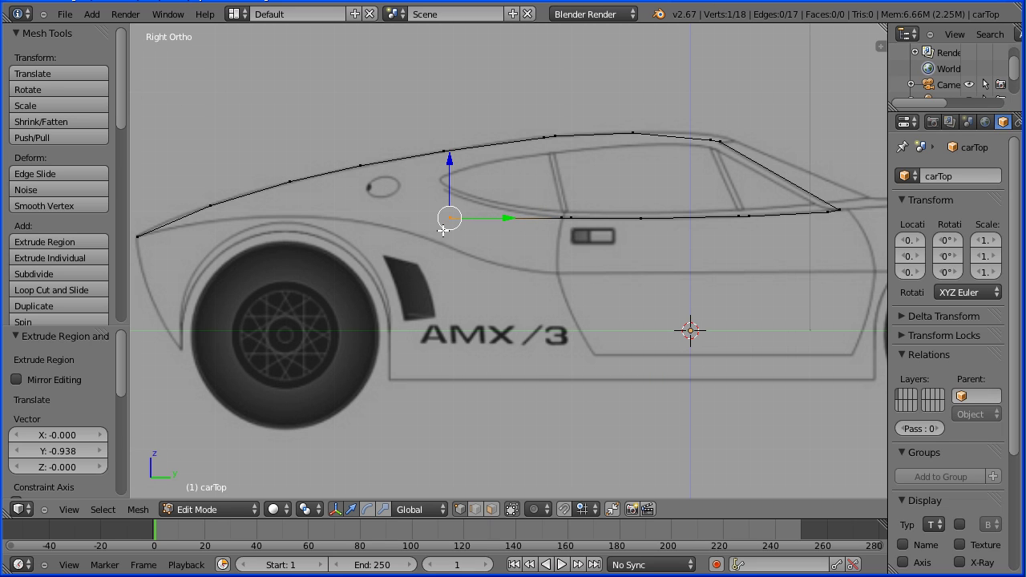
key("e")
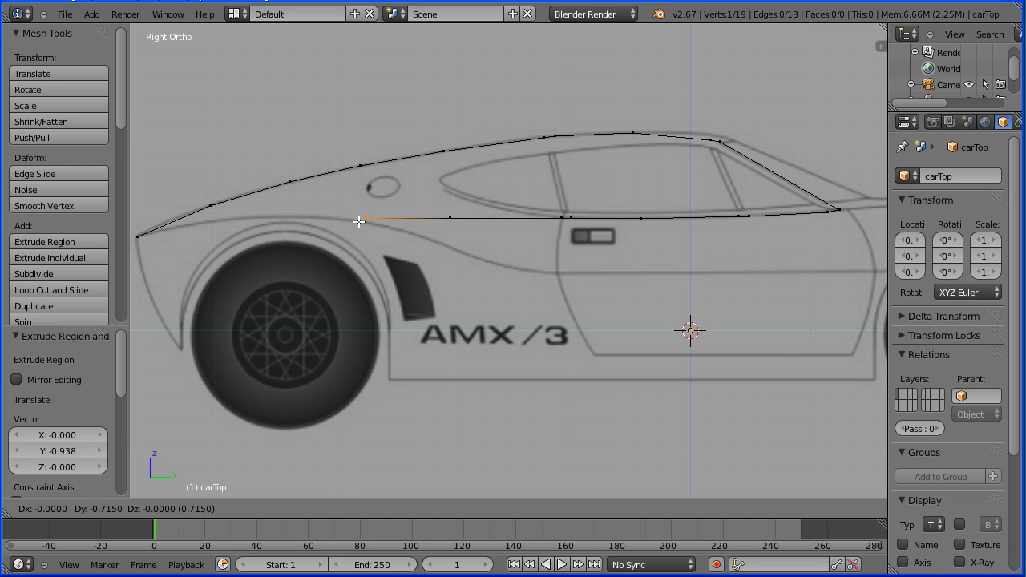
left_click(359, 222)
key("e")
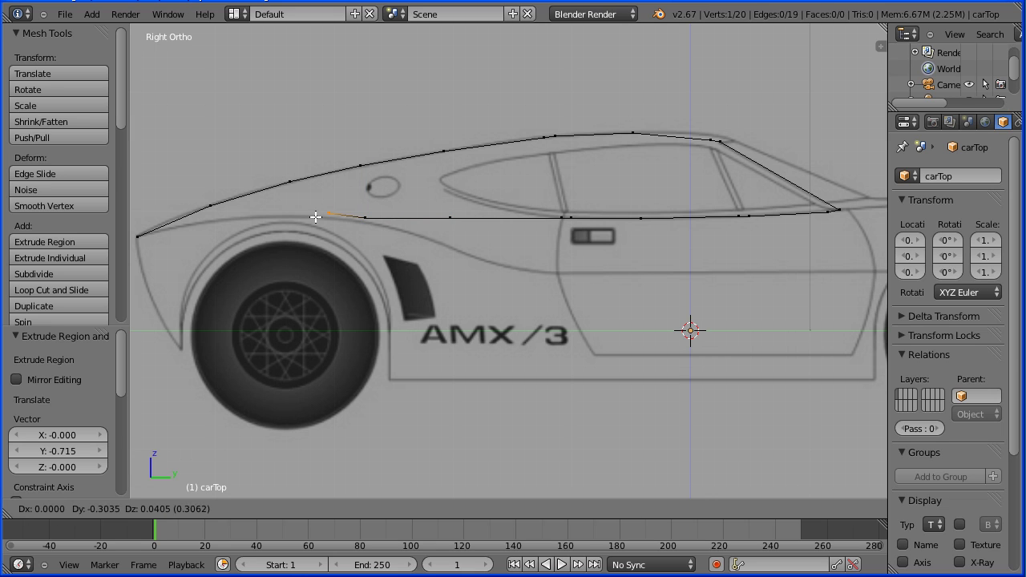
left_click(286, 217)
key("e")
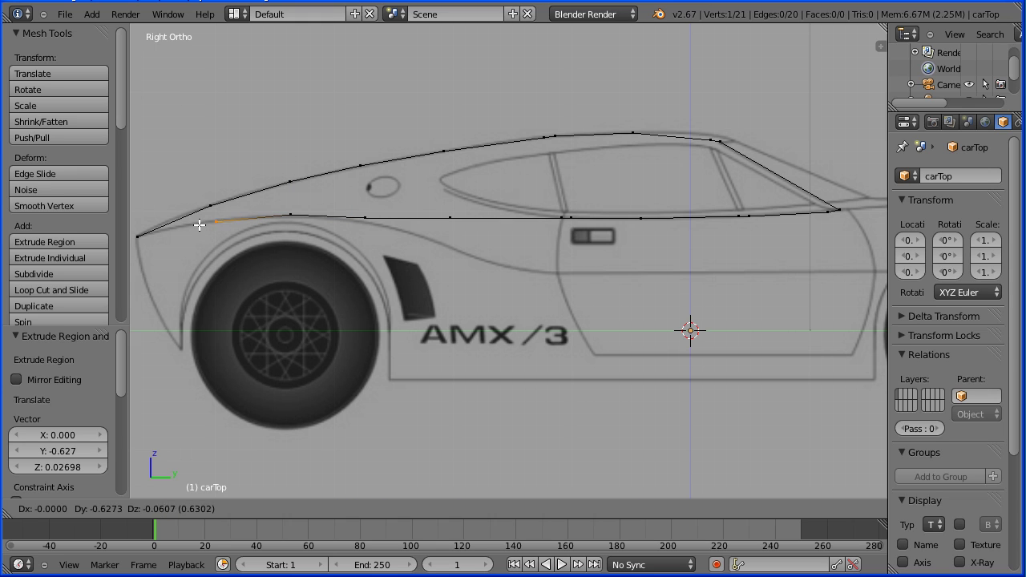
left_click(195, 226)
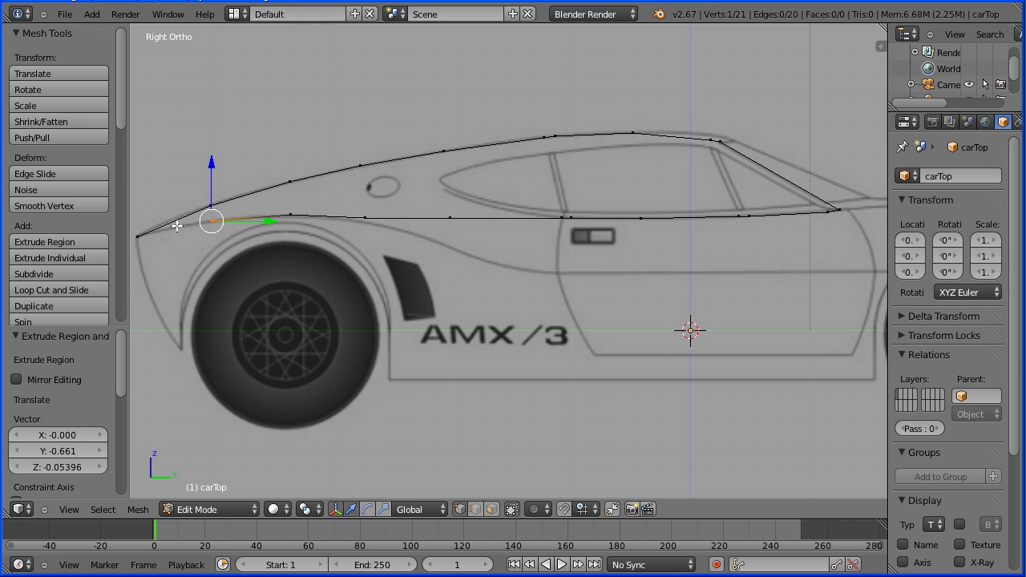
Join the last vertex to the front tip with an edge, closing the outline loop.
right_click(148, 234, "shift")
key("f")
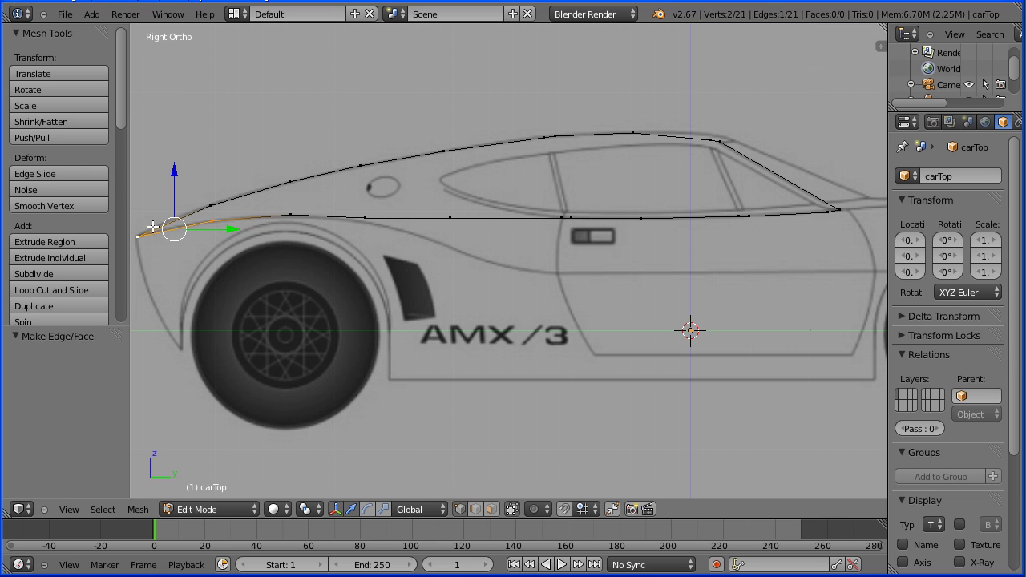
key("Tab")
key("Tab")
right_click(213, 205)
Bridge the outline's upper and lower edge loops into faces and fill the rear window gap.
key("b")
left_click_drag(177, 68, 756, 278)
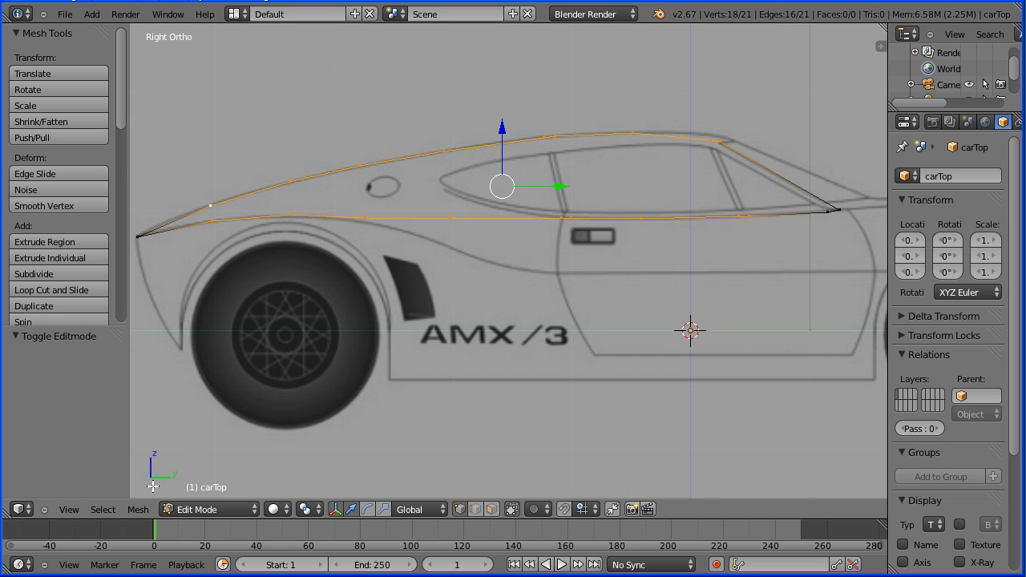
left_click(138, 510)
mouse_move(178, 267)
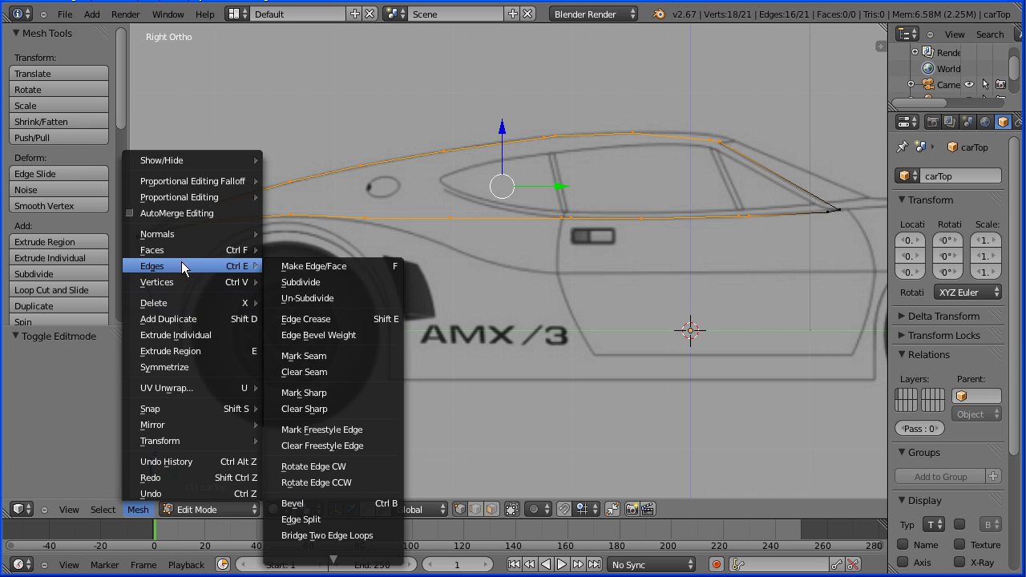
left_click(377, 536)
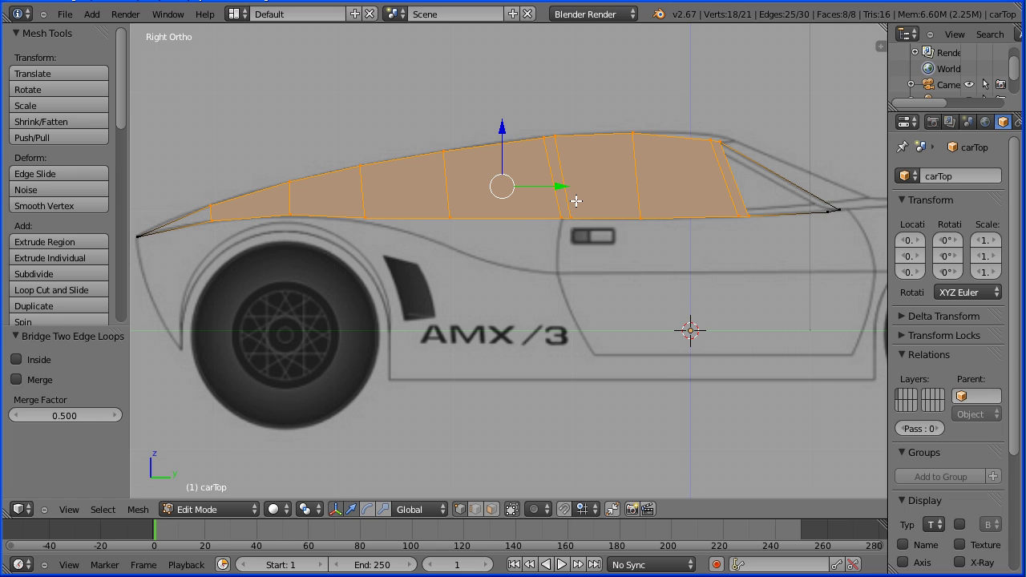
key("a")
key("a")
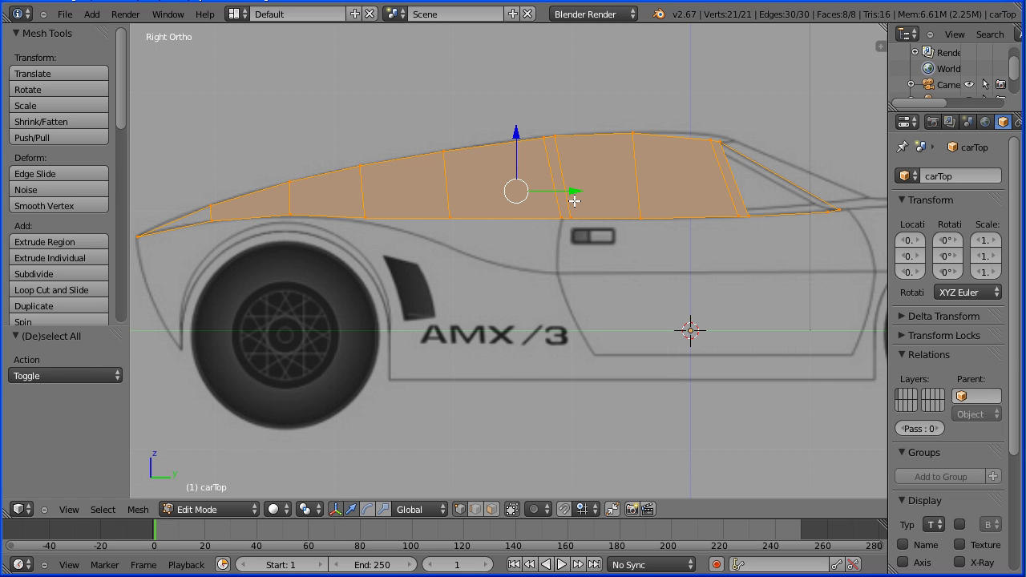
key("f")
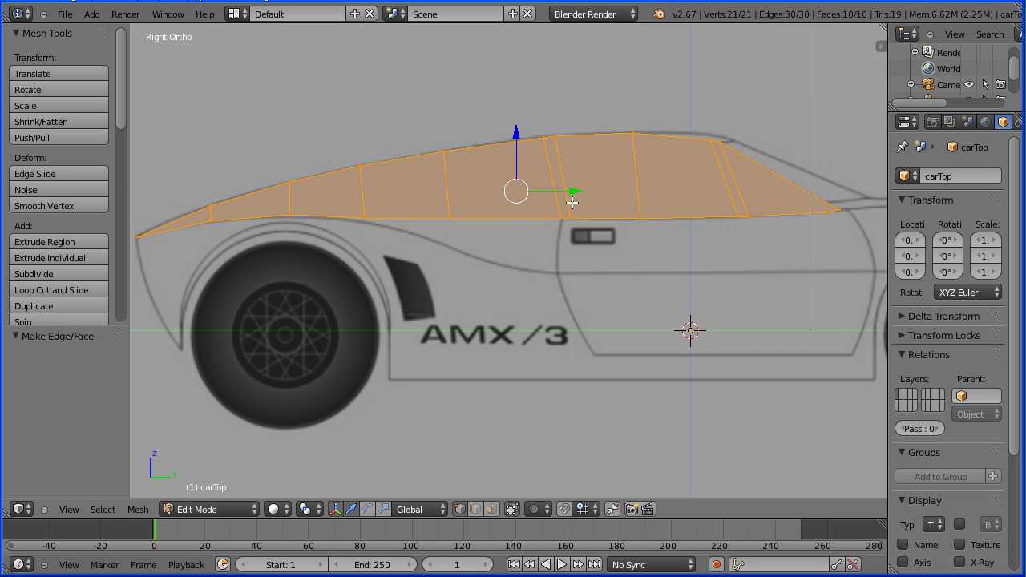
Switch the viewport shading to Wireframe.
left_click(273, 510)
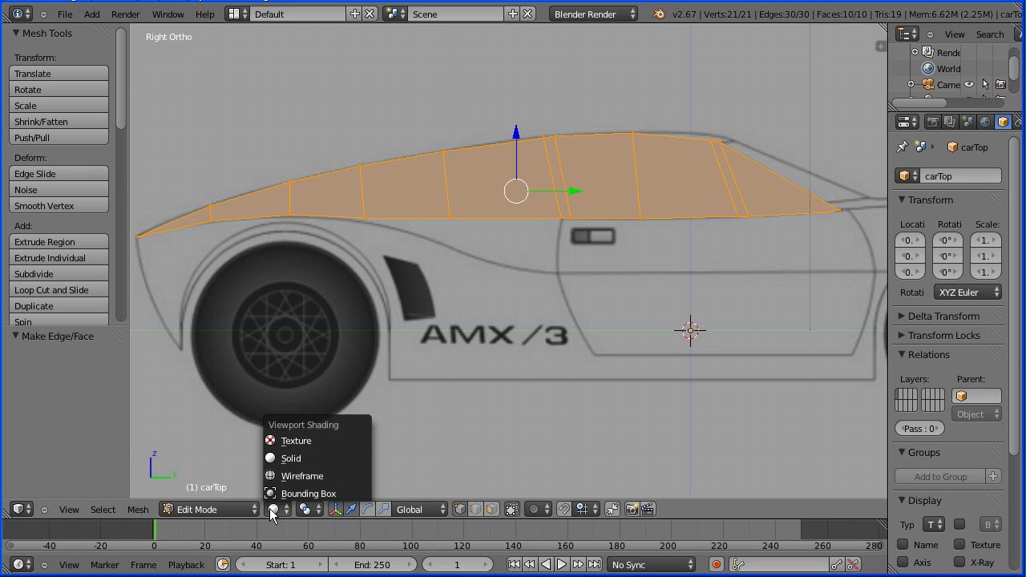
left_click(327, 475)
left_click_drag(121, 122, 126, 141)
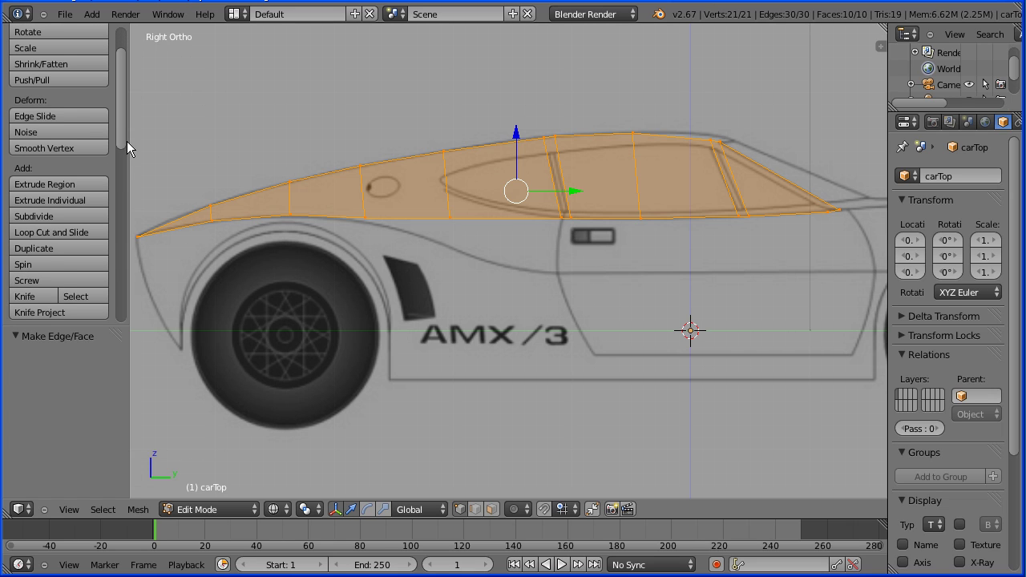
Make two Knife cuts lengthwise through the roof between the front tip and windshield.
left_click(45, 297)
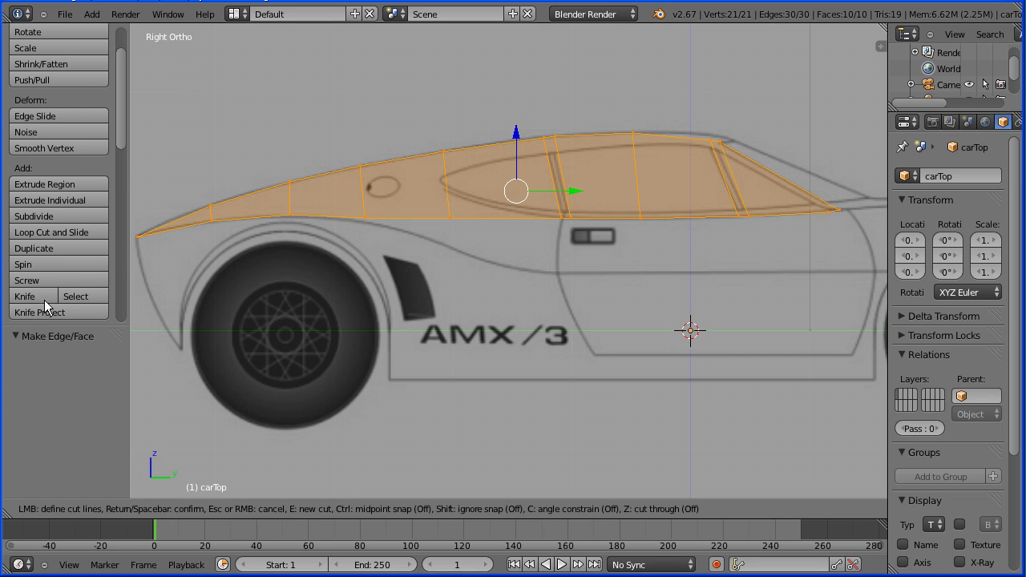
left_click(212, 204)
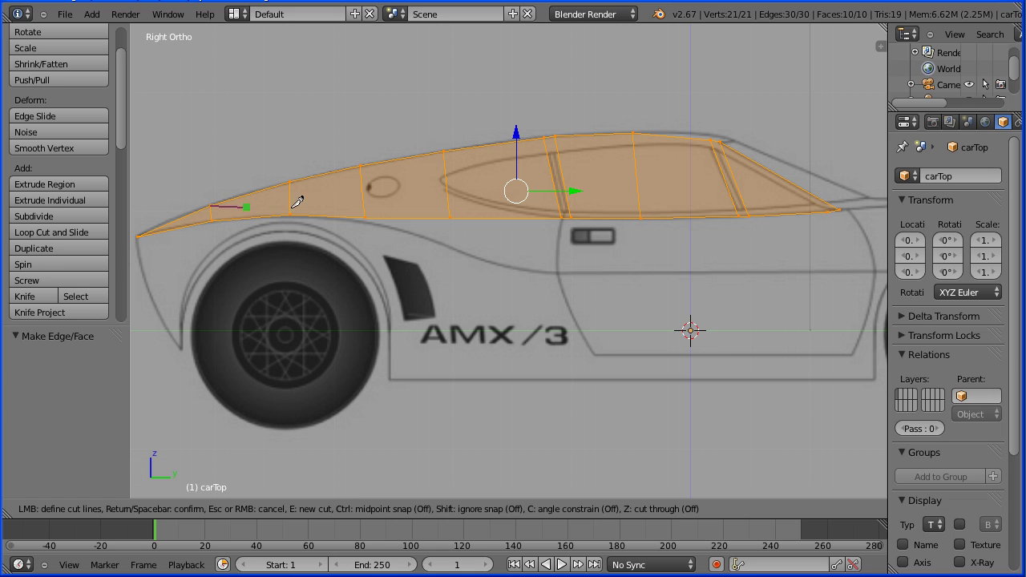
left_click(723, 151)
key("Return")
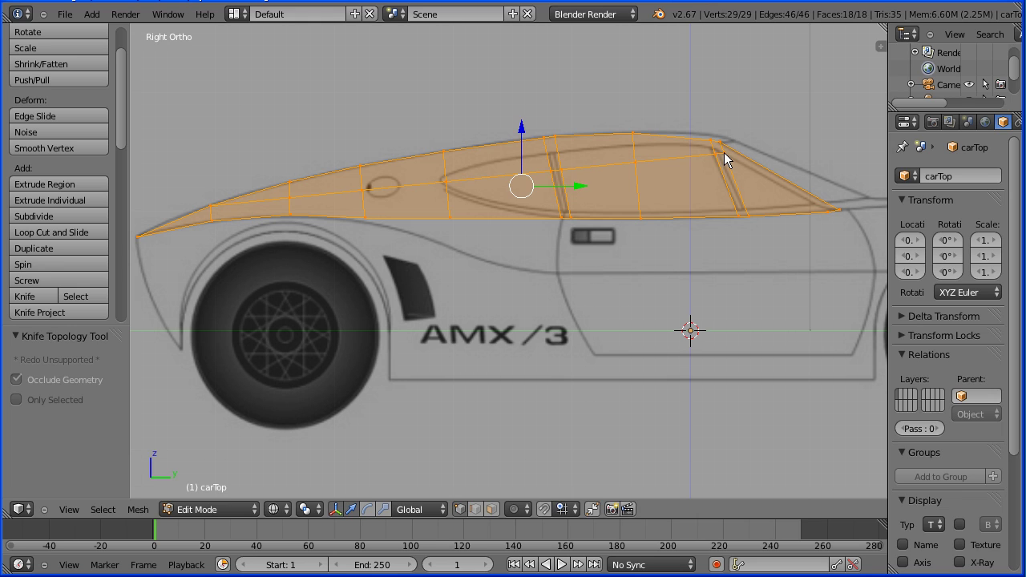
left_click(24, 297)
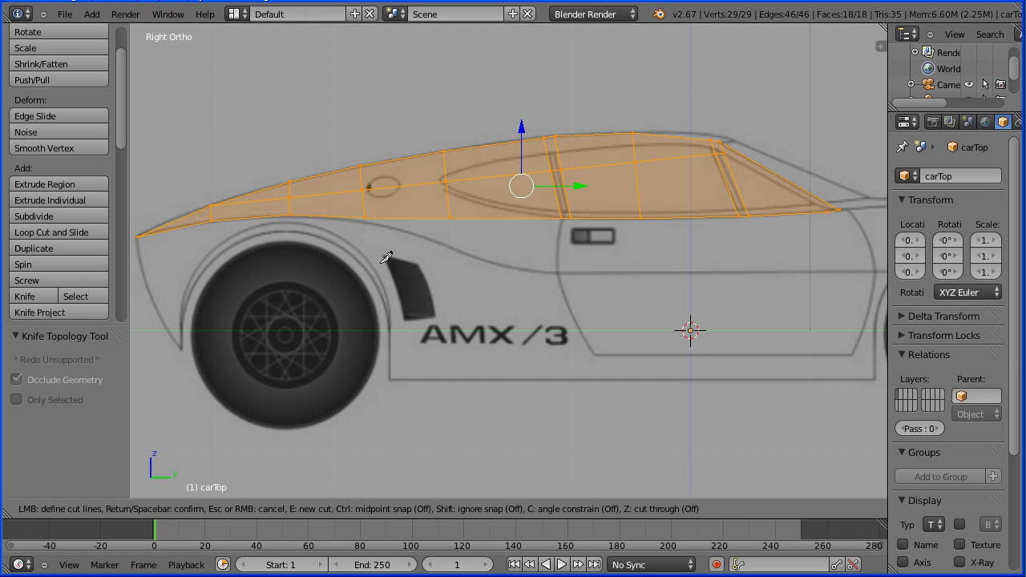
left_click(776, 171)
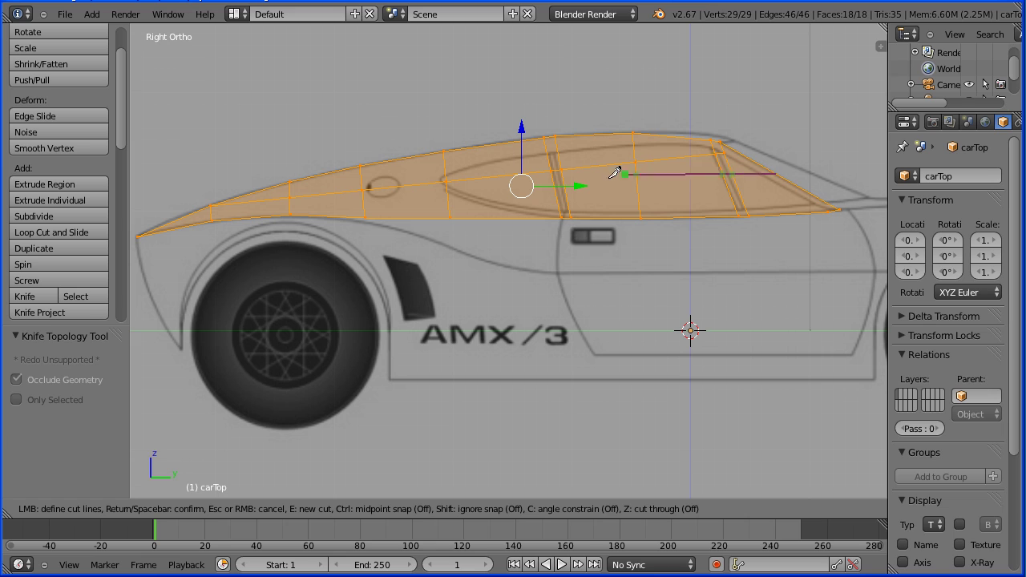
left_click(185, 213)
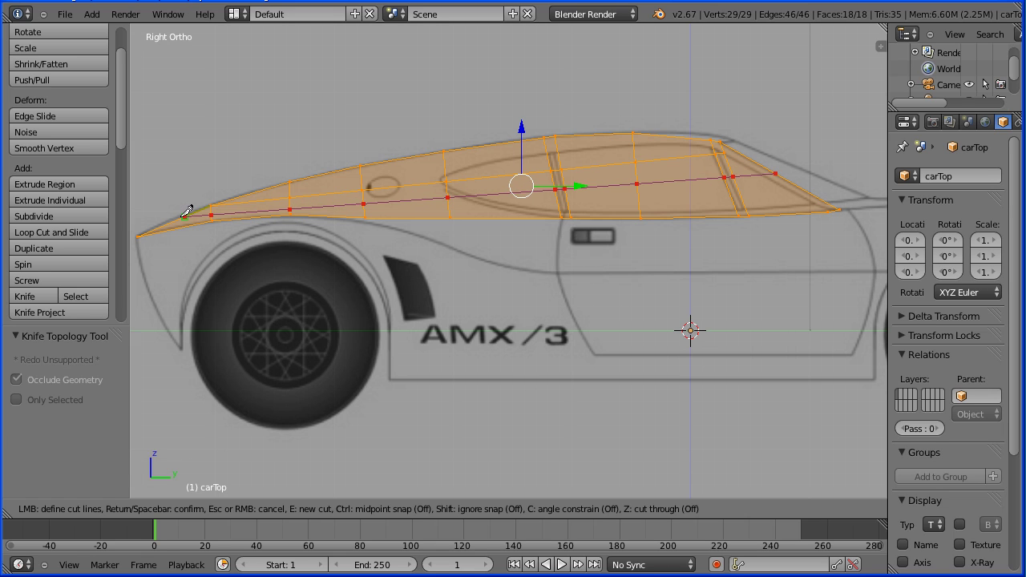
key("Return")
key("Tab")
key("Tab")
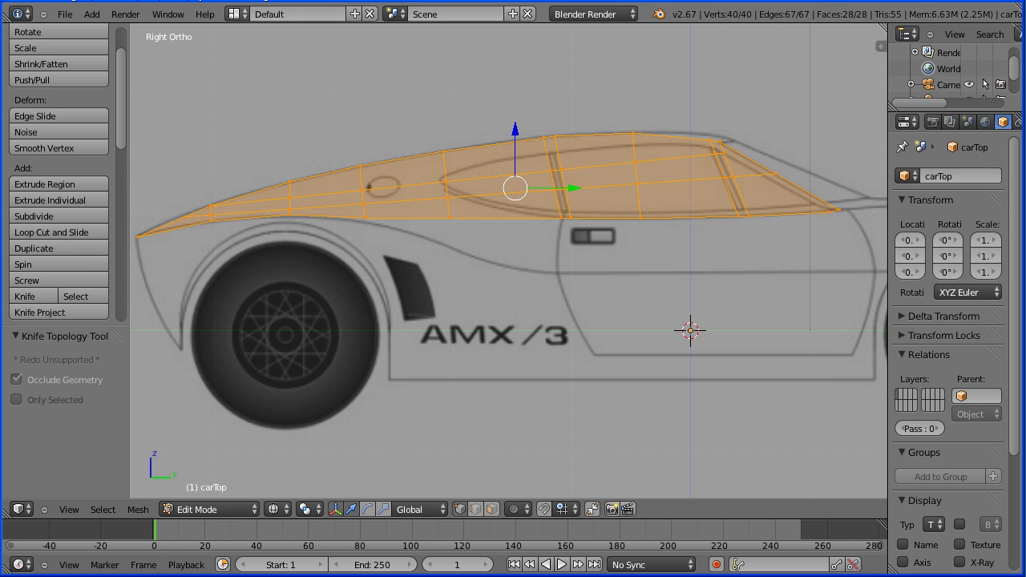
Hide the transform gizmo and slide two cut vertices onto the window pillar line.
scroll(513, 288, "up", 3)
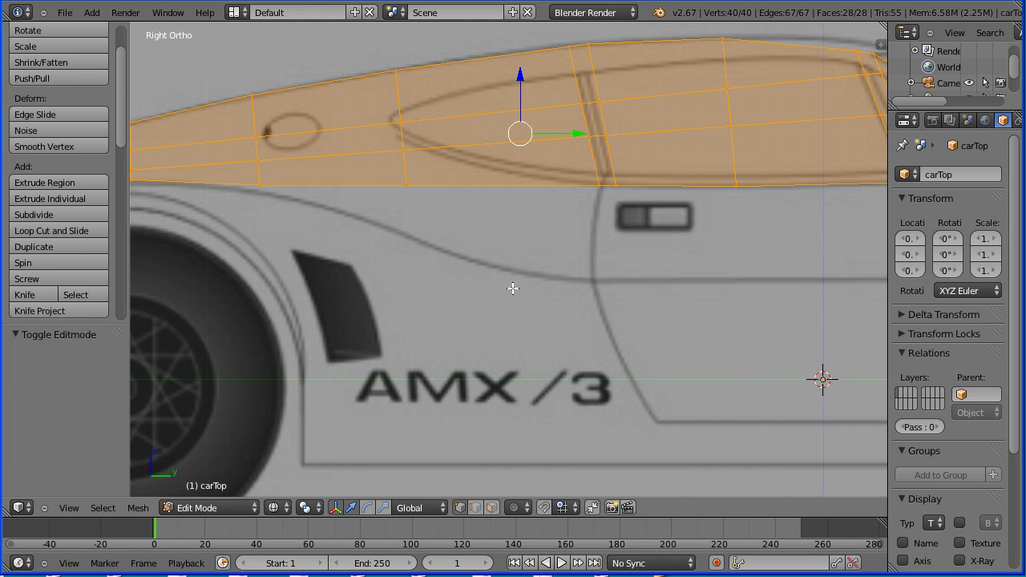
right_click(581, 103)
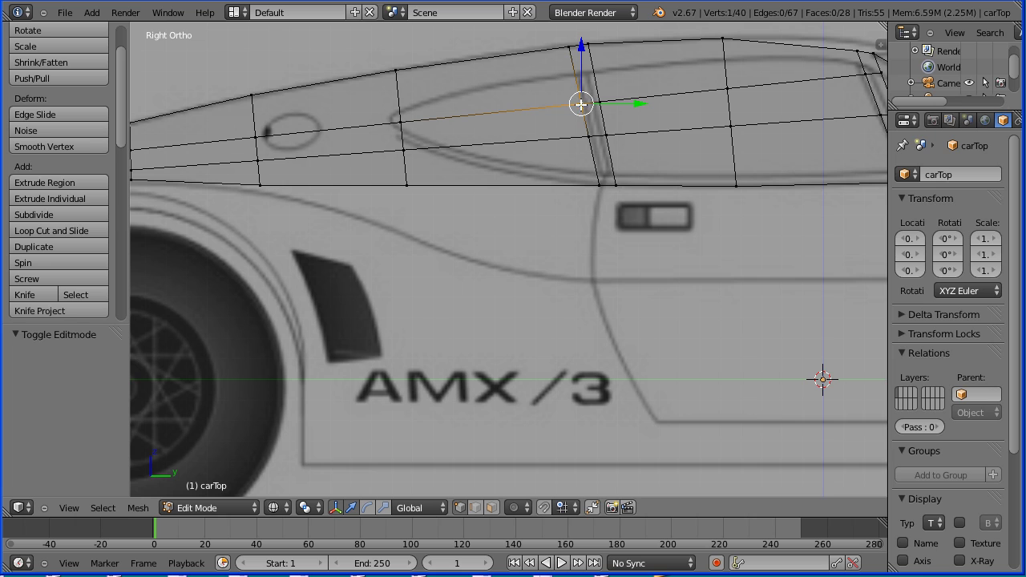
left_click(333, 507)
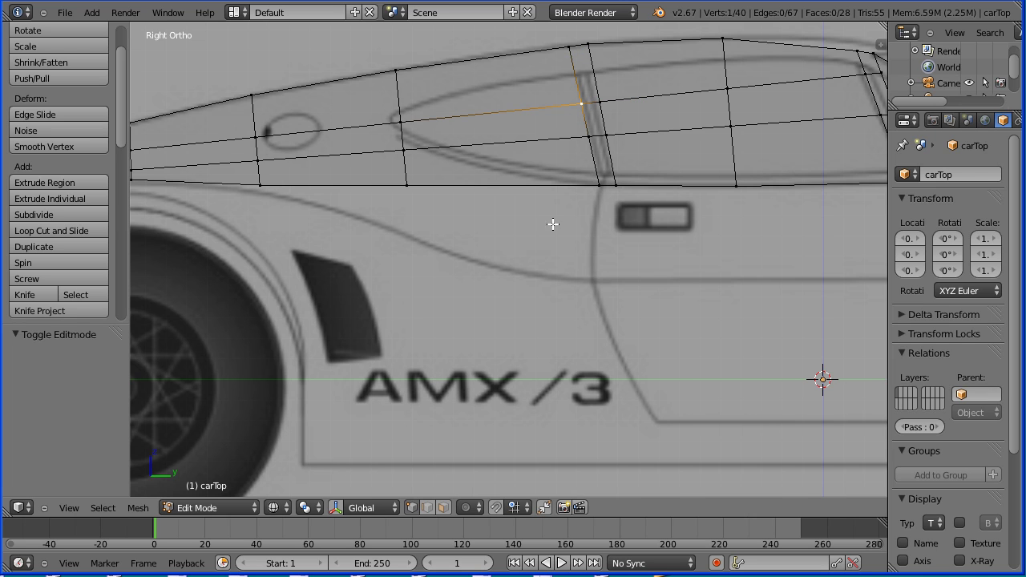
right_click(600, 100, "shift")
key("shift+v")
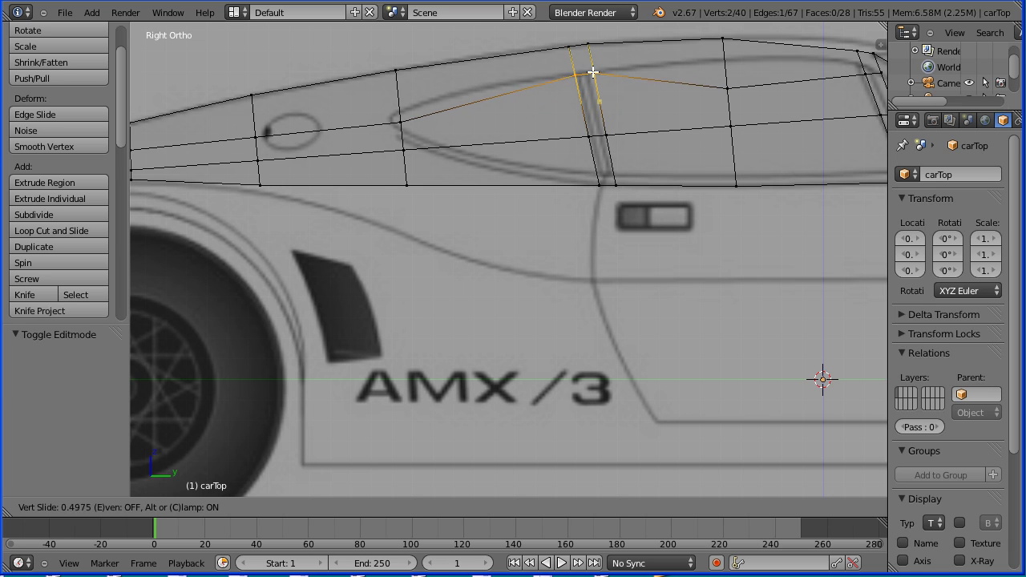
left_click(590, 83)
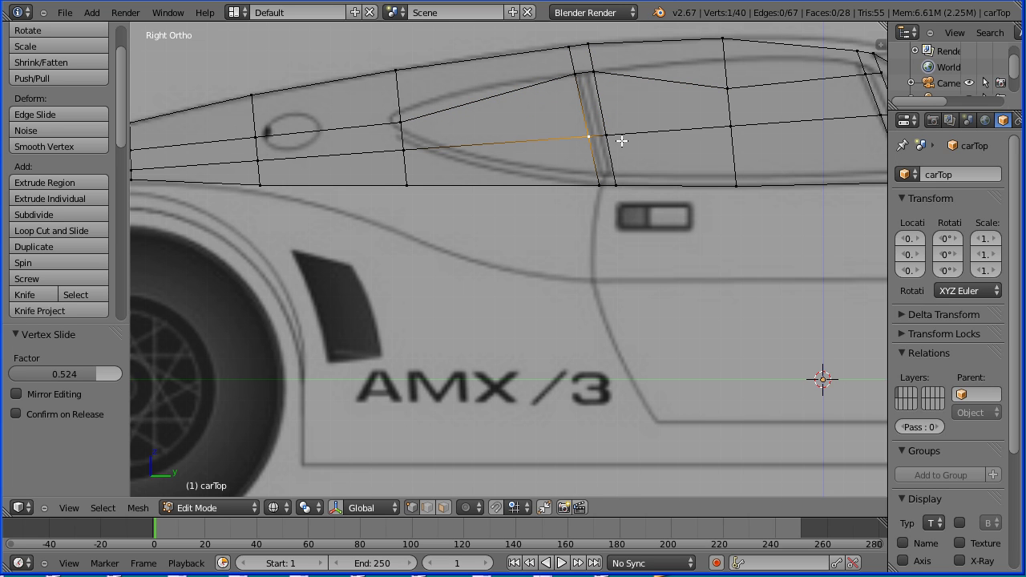
right_click(622, 141, "shift")
key("shift+v")
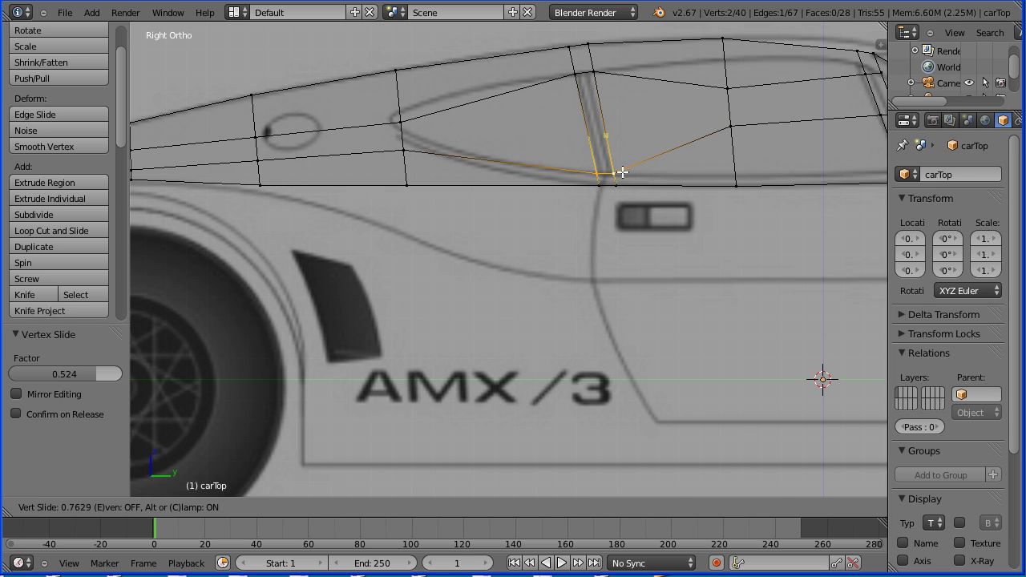
left_click(623, 172)
Slide the rear pillar's upper vertex up and the vertex below down to the roof's lower edge.
right_click(729, 87)
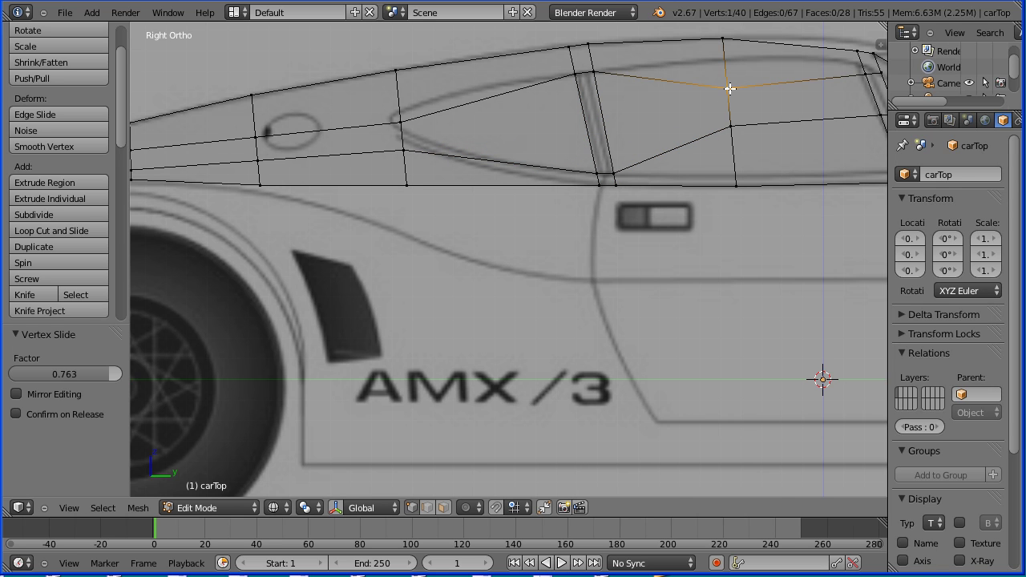
key("shift+v")
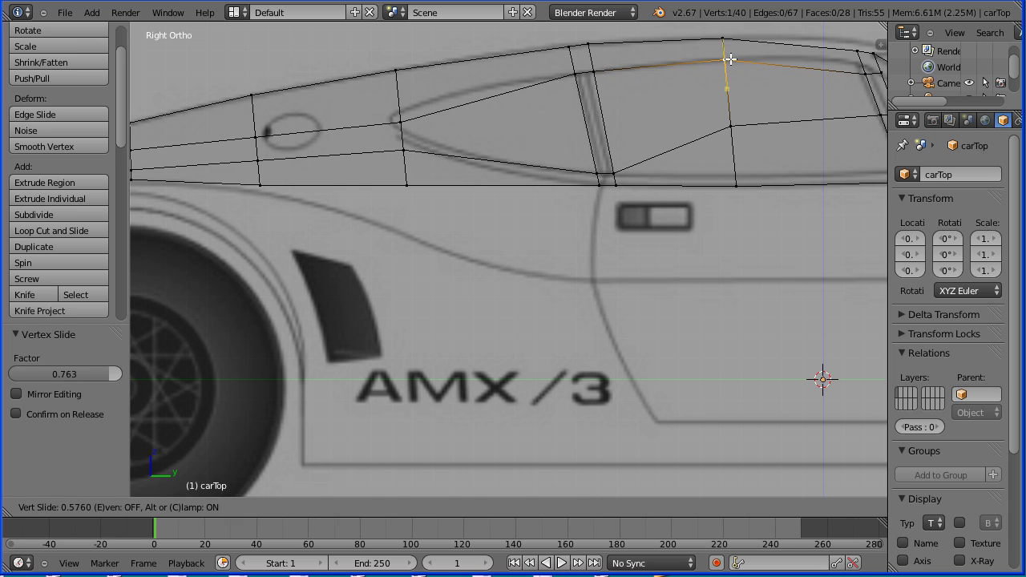
left_click(729, 83)
right_click(730, 123)
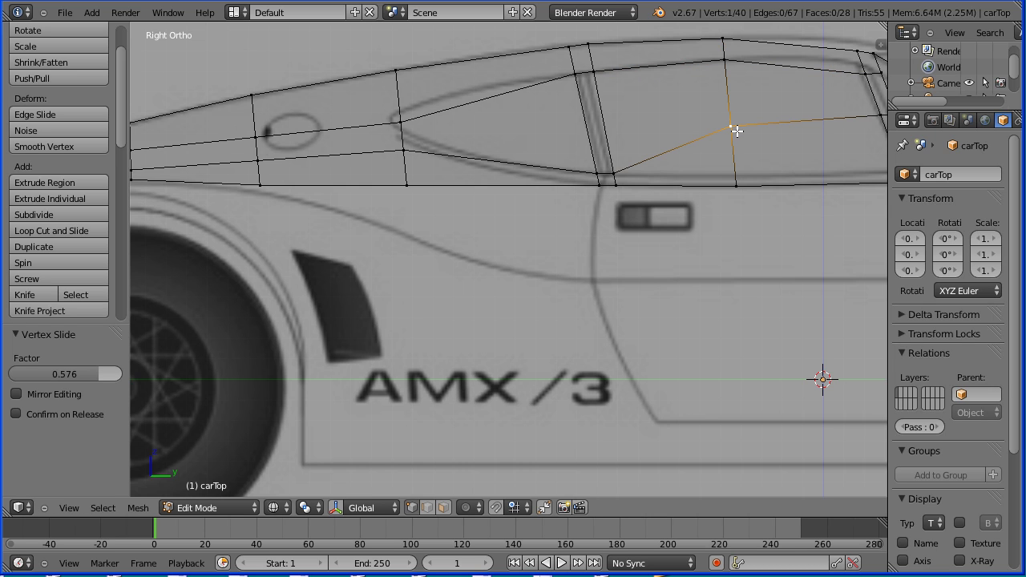
key("shift+v")
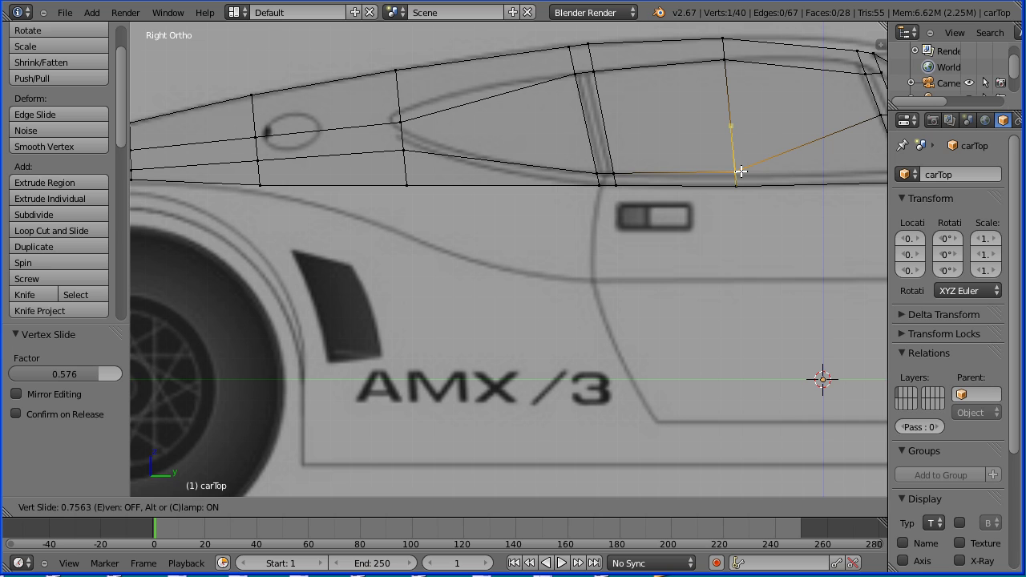
left_click(740, 170)
middle_click_drag(804, 117, 339, 206, "shift")
Slide two windshield pillar vertices down along their edges to follow the blueprint.
right_click(416, 203)
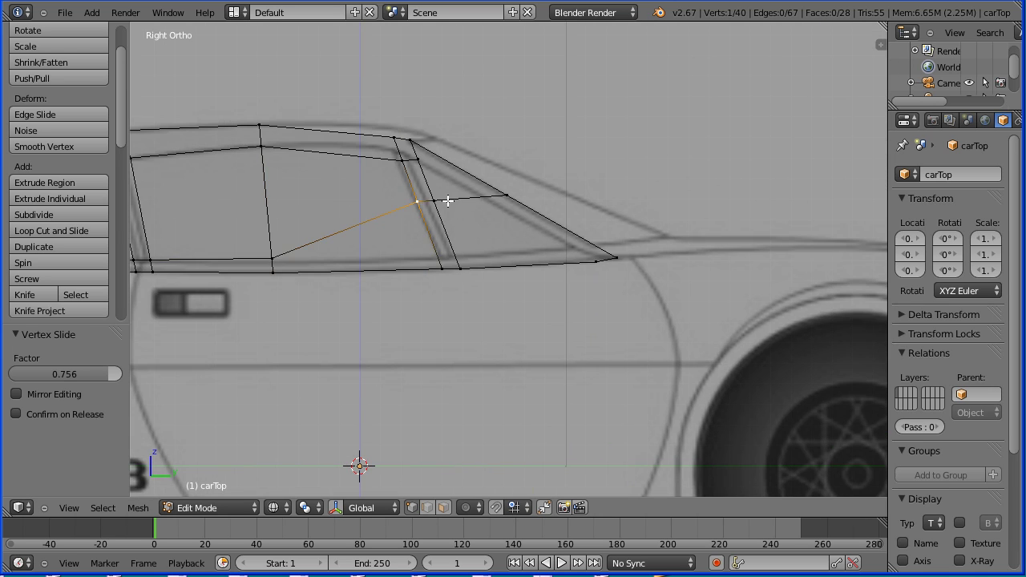
right_click(447, 201, "shift")
key("shift+v")
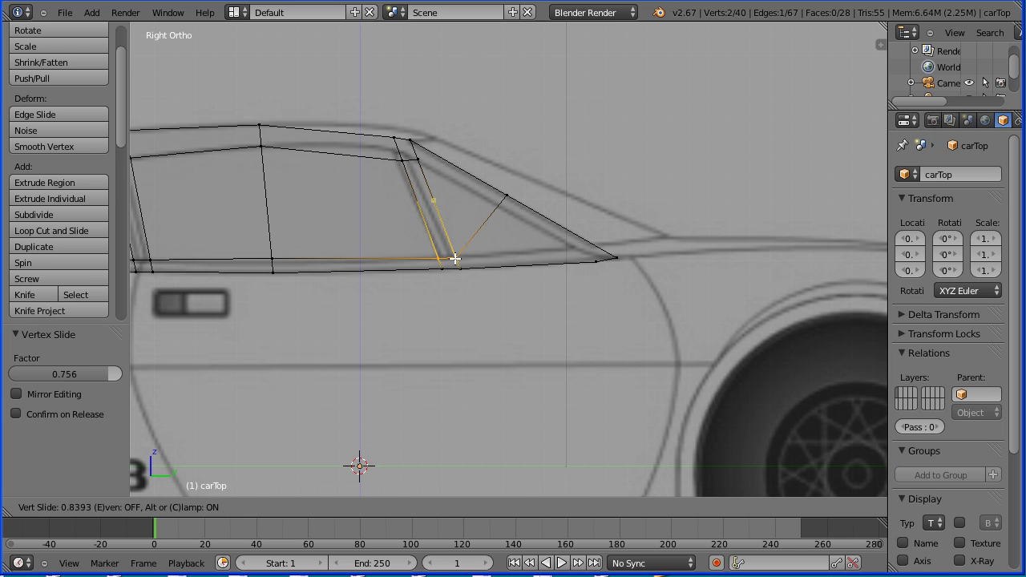
left_click(454, 259)
right_click(509, 200)
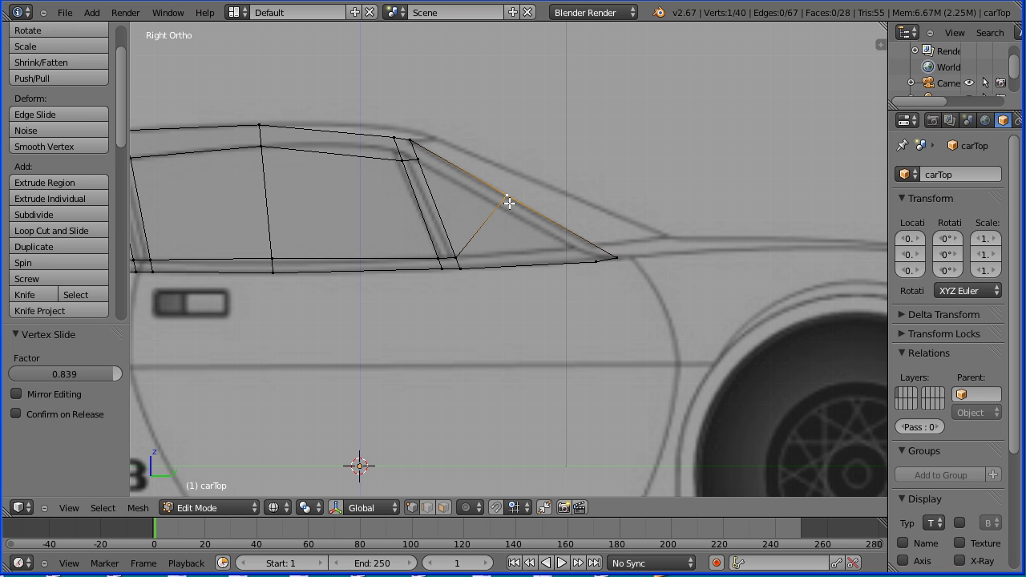
key("shift+v")
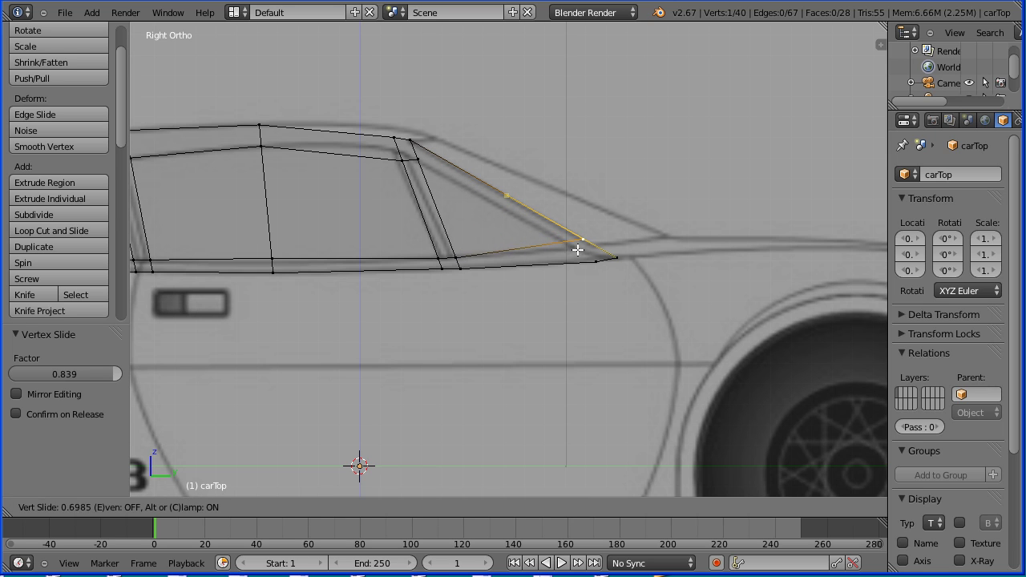
left_click(588, 257)
Move the pillar-top vertex and a small quad of vertices up onto the roof line.
right_click(403, 158)
key("g")
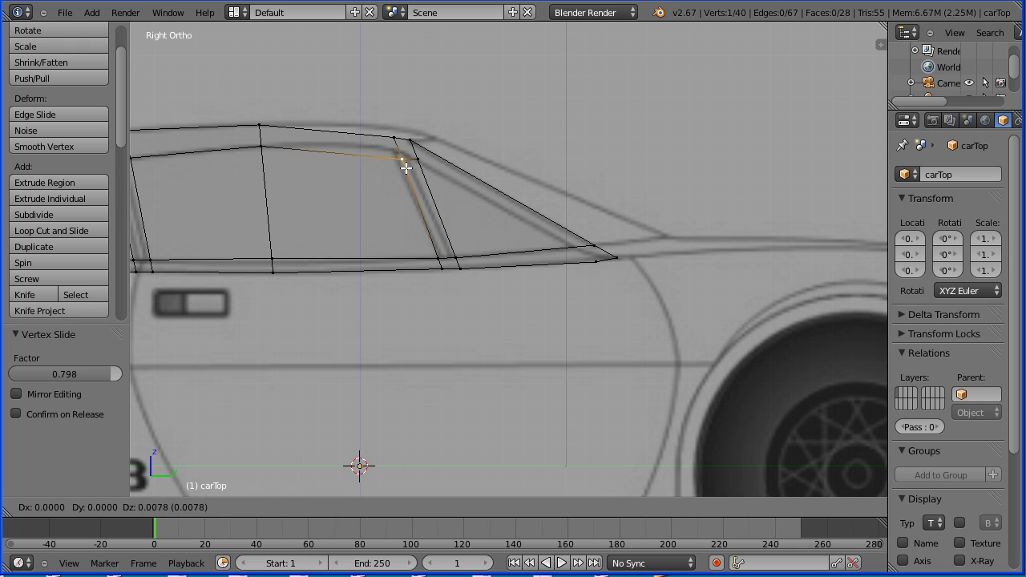
left_click(405, 163)
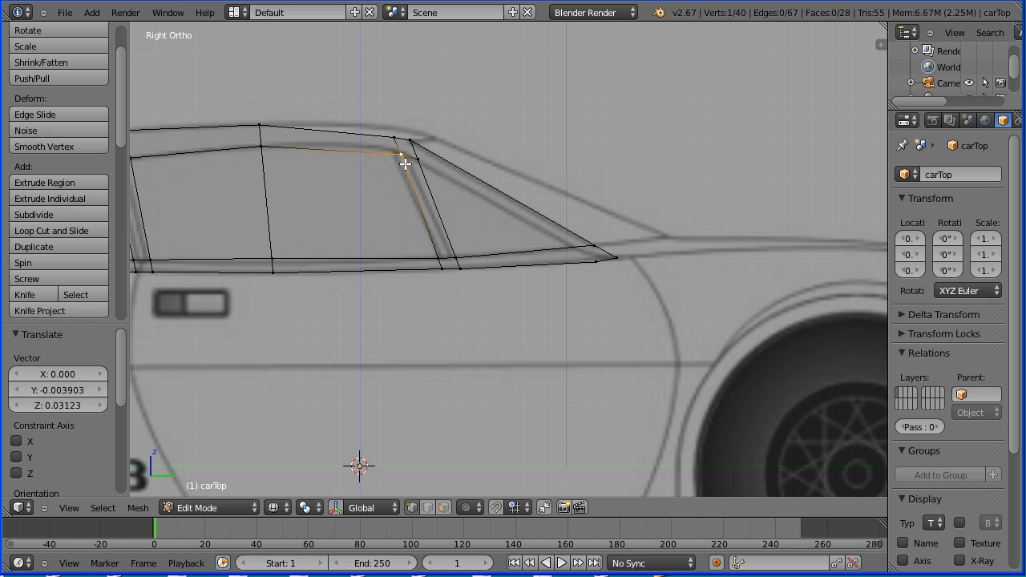
right_click(420, 160, "shift")
right_click(415, 142, "shift")
right_click(397, 140, "shift")
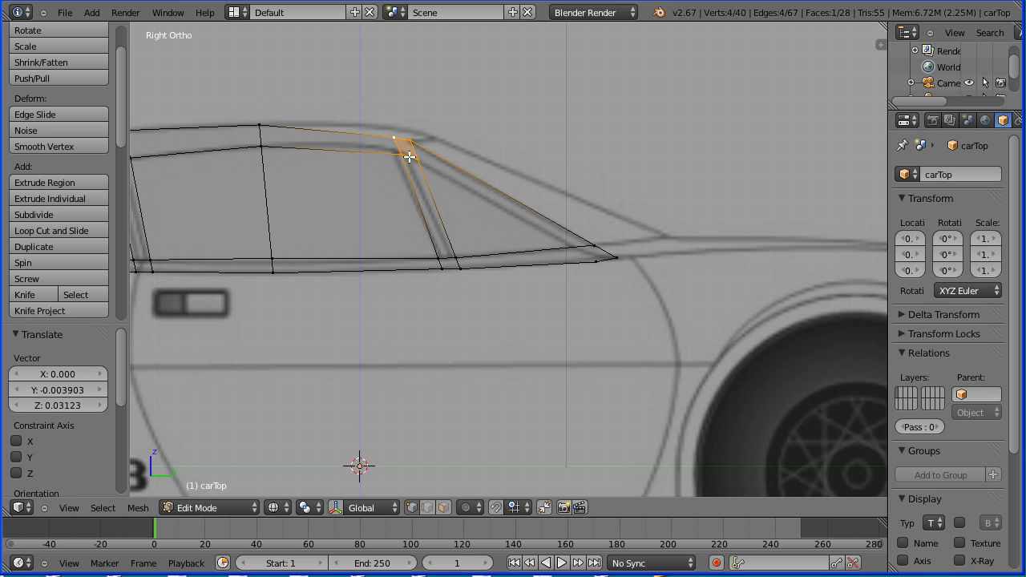
key("g")
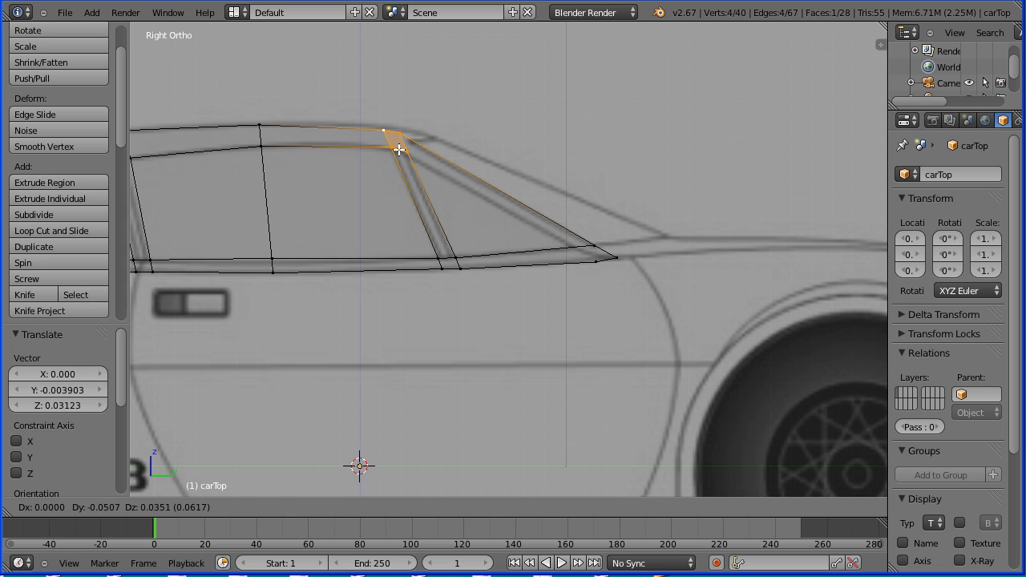
left_click(396, 148)
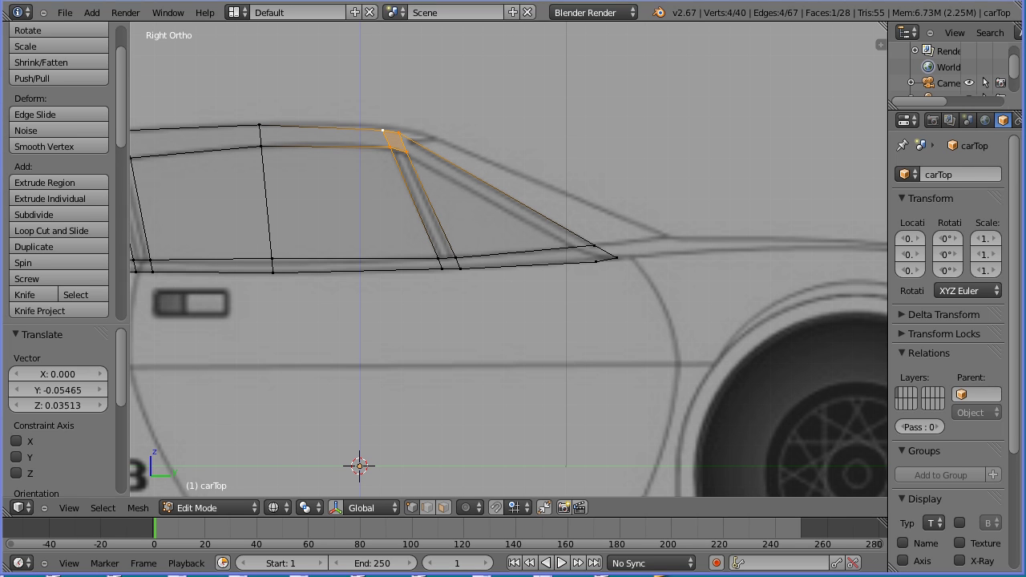
key("Tab")
key("Tab")
left_click(68, 13)
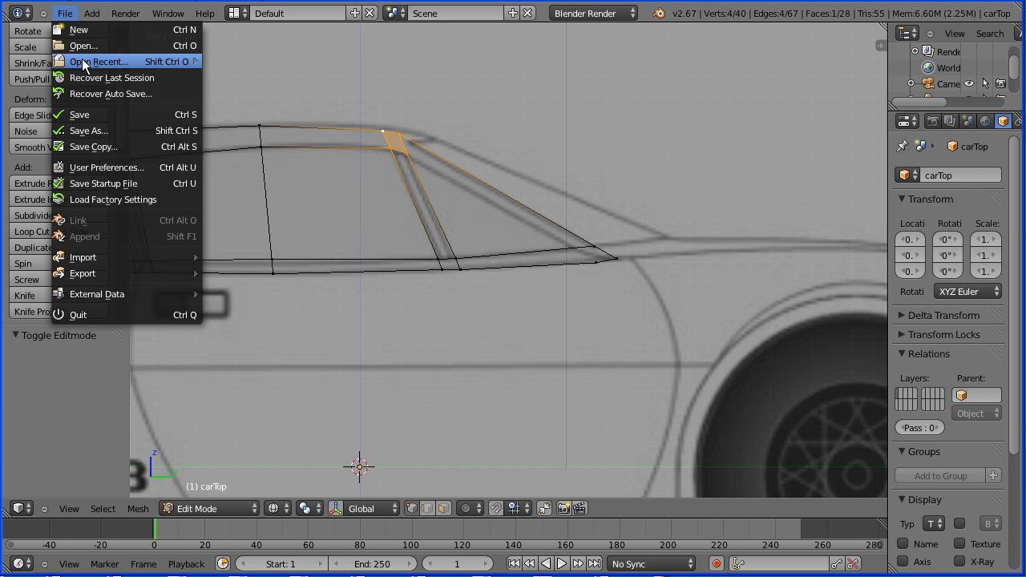
Open topTut5.blend from recent files and select all of the carTop mesh.
mouse_move(82, 59)
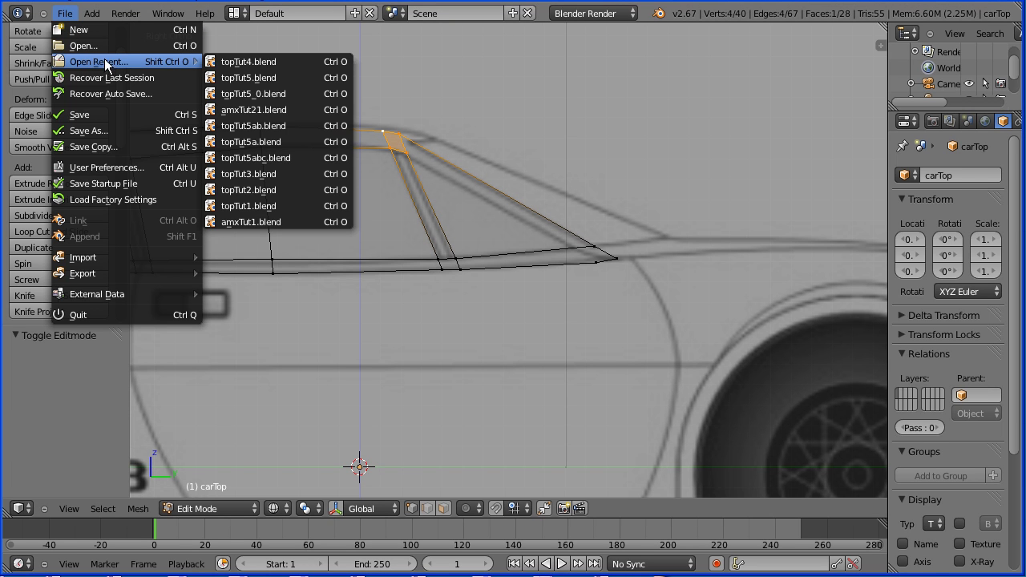
left_click(294, 77)
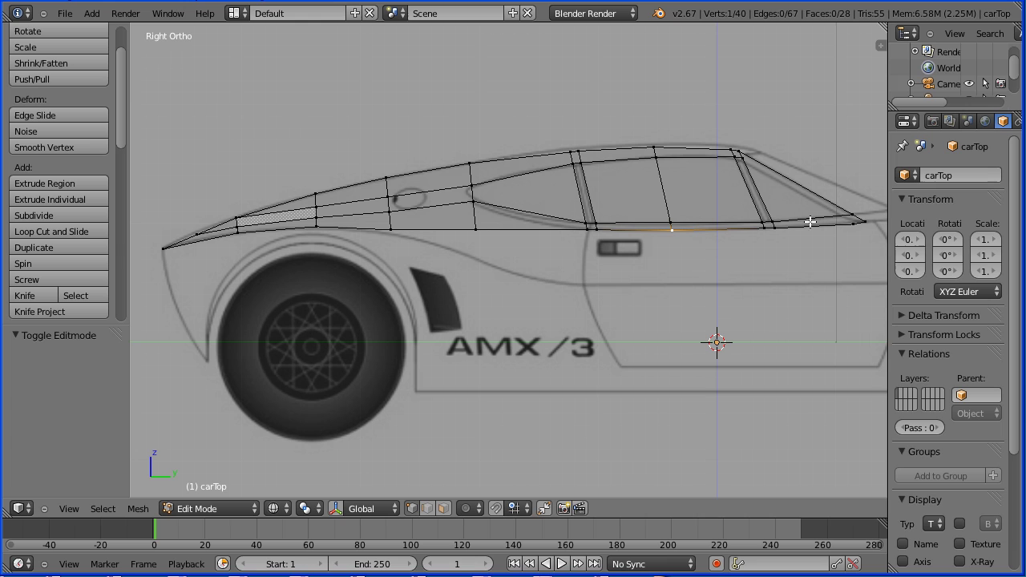
key("a")
key("a")
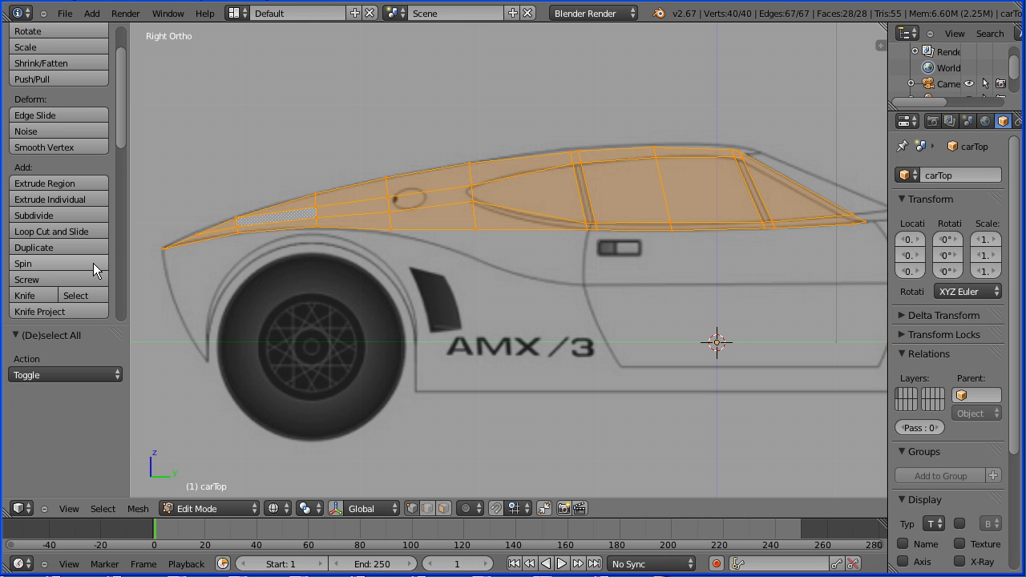
Knife-cut an edge from the roof vertex to the rear edge, then switch to front orthographic view.
left_click(25, 295)
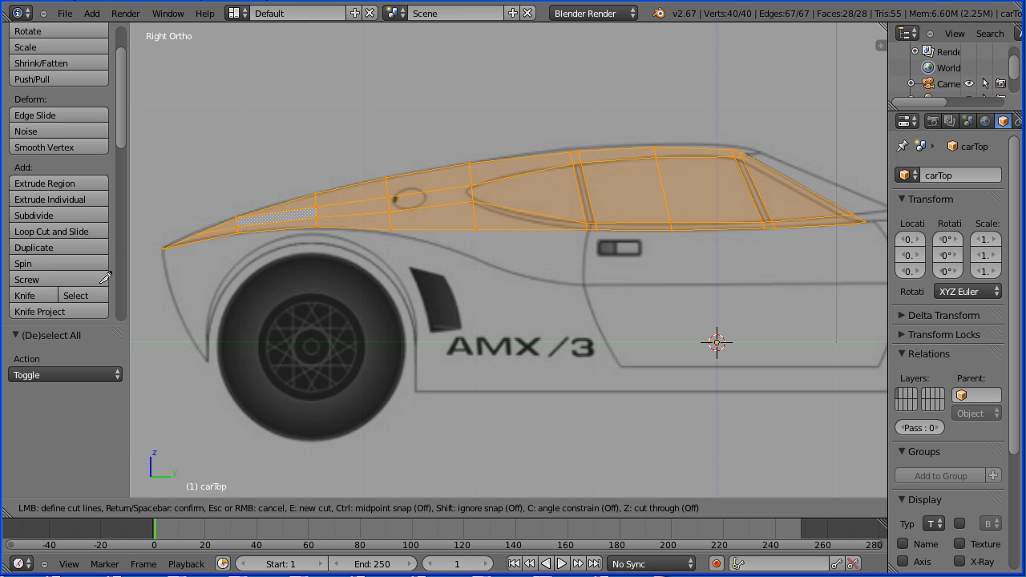
left_click(743, 158)
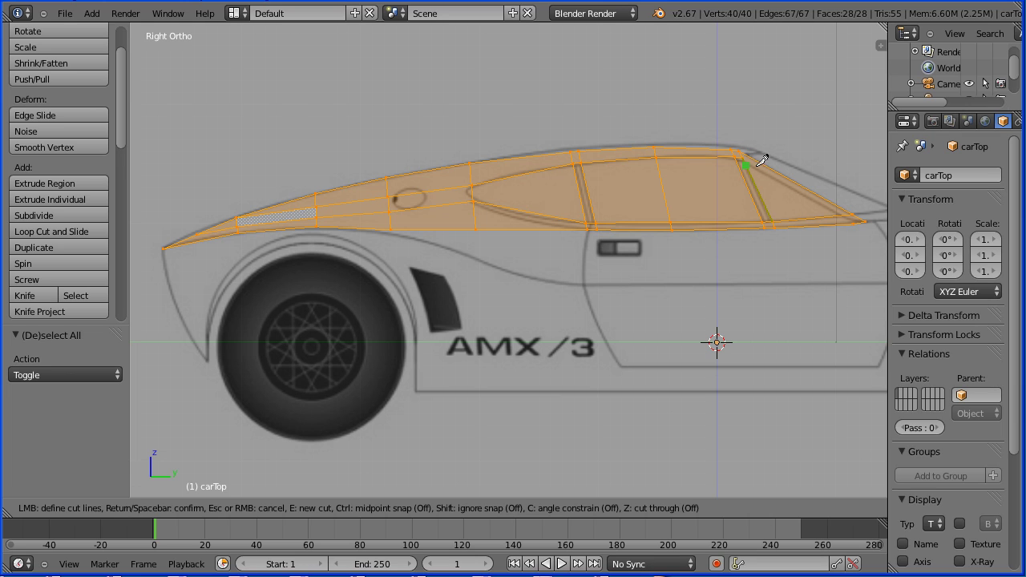
left_click(854, 221)
key("Return")
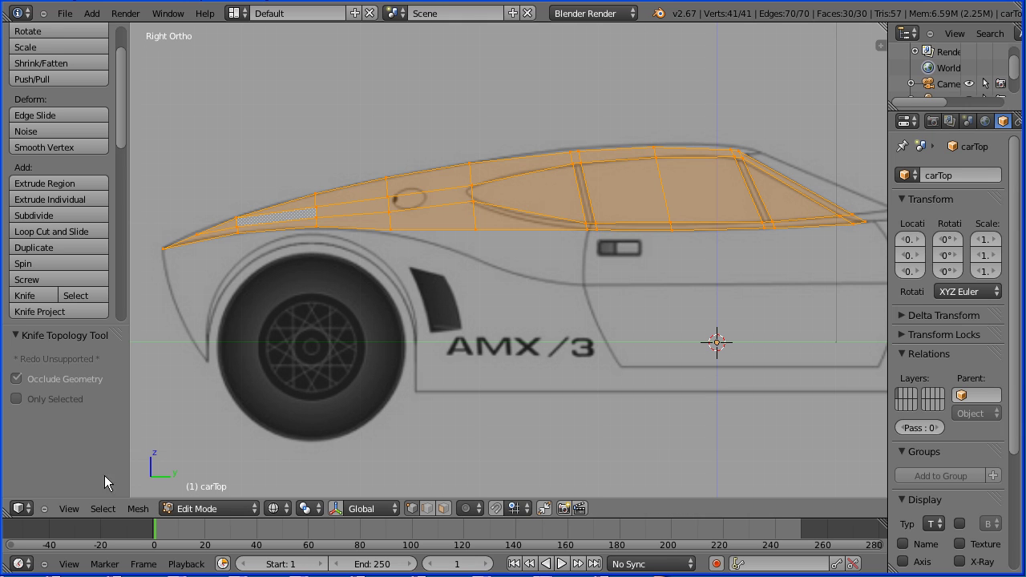
left_click(70, 510)
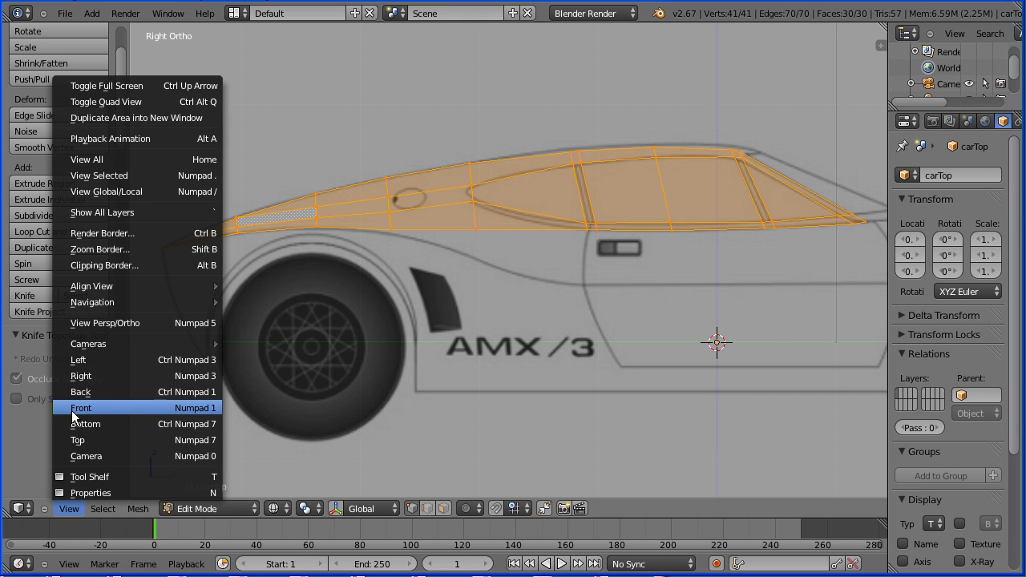
left_click(157, 408)
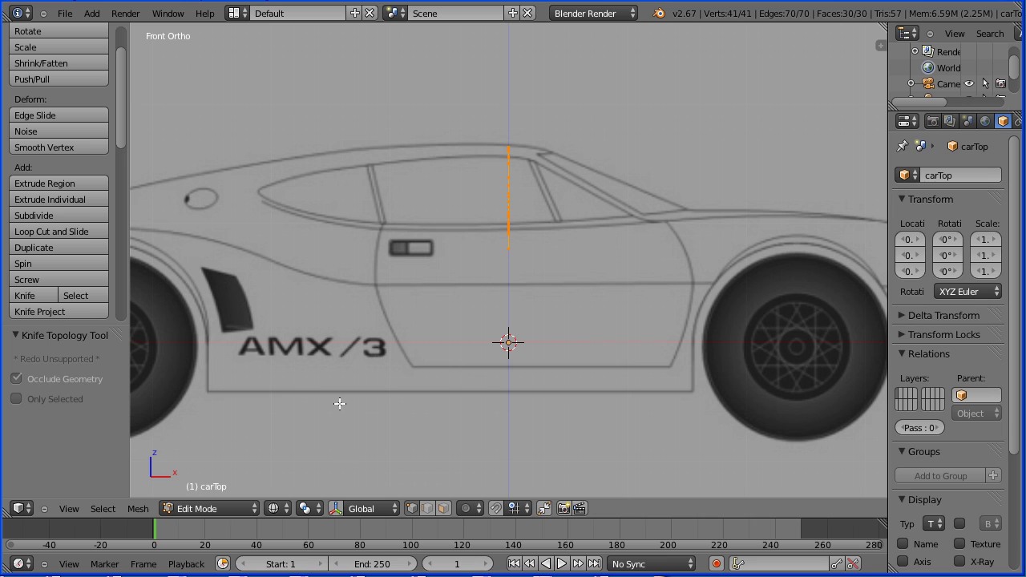
Move the selected edge -3.008 along X and 1.497 along Z, then pan to the front blueprint.
left_click(337, 508)
left_click_drag(567, 201, 212, 216)
left_click_drag(151, 145, 152, 18)
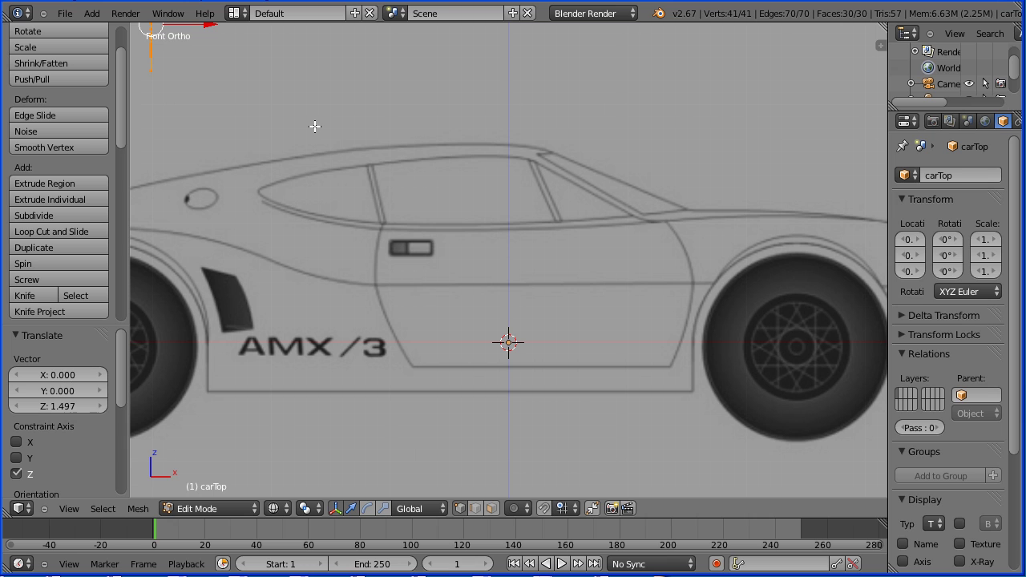
middle_click_drag(219, 61, 544, 519, "shift")
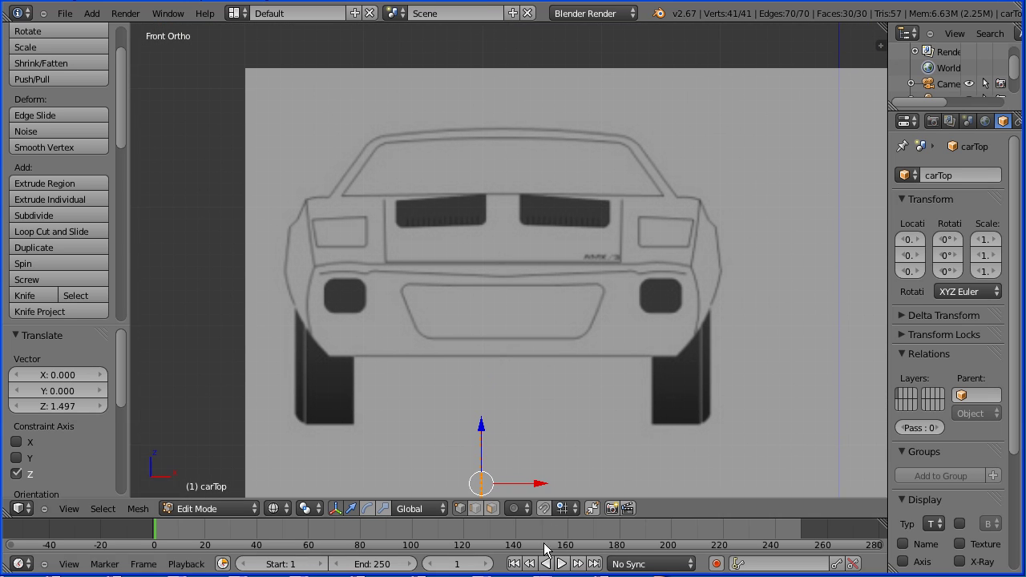
Raise the profile to roof height and move it to the roof's left side in the blueprint.
left_click_drag(481, 426, 521, 149)
scroll(510, 216, "up", 2)
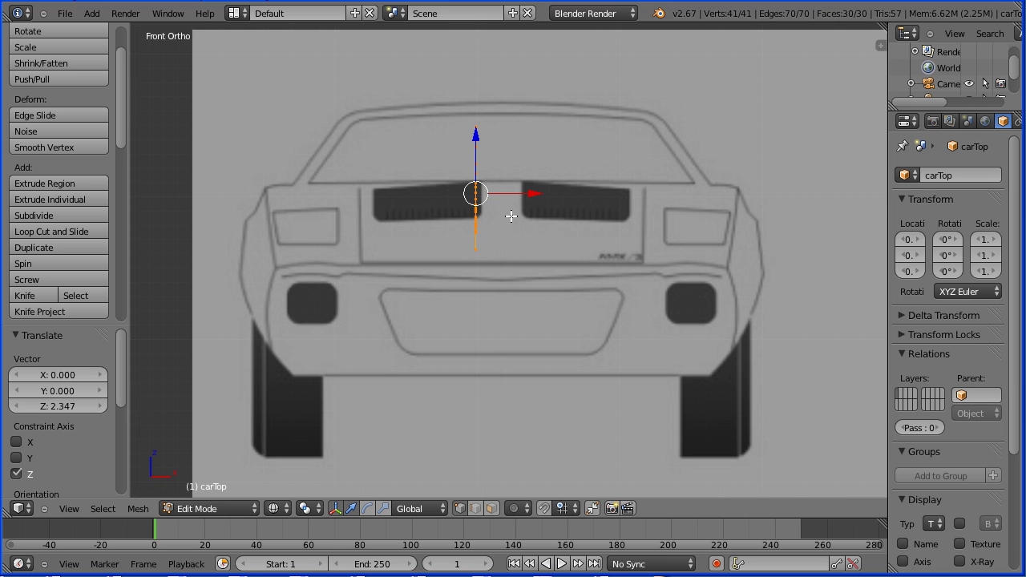
left_click_drag(529, 179, 307, 185)
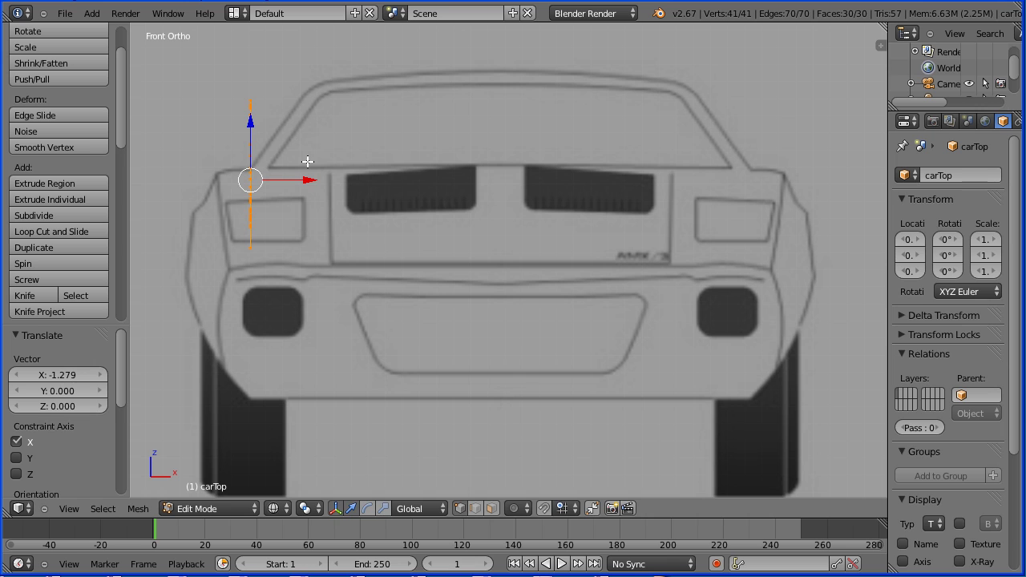
Extrude the profile across the roof width, reaching 82 vertices and 83 faces.
key("e")
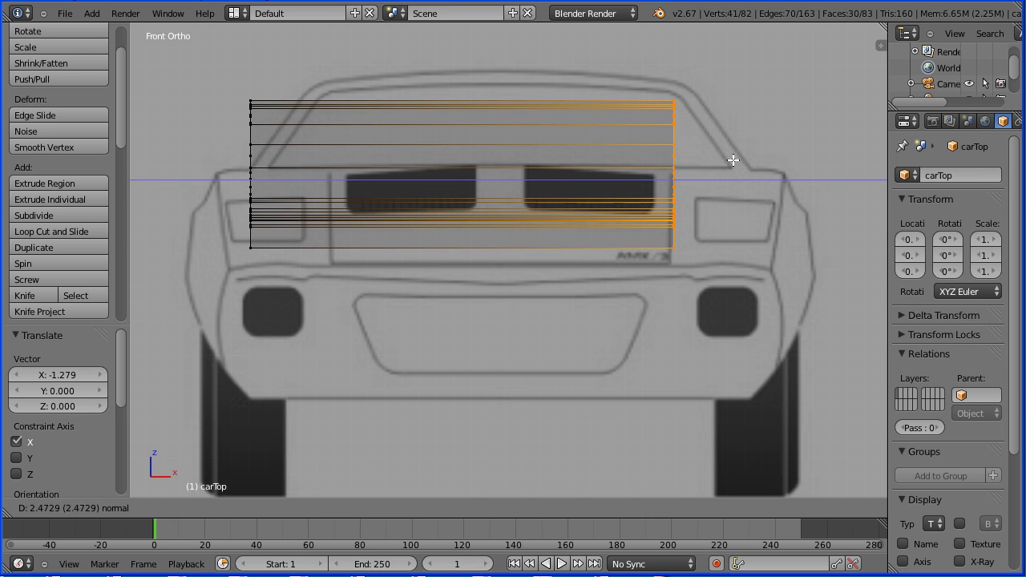
left_click(808, 156)
key("Tab")
key("Tab")
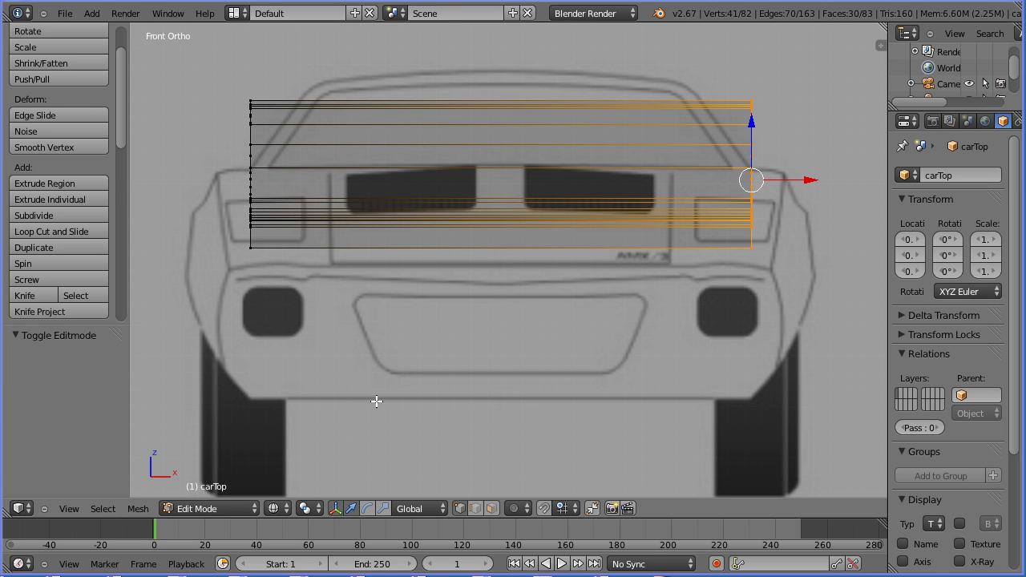
left_click(290, 508)
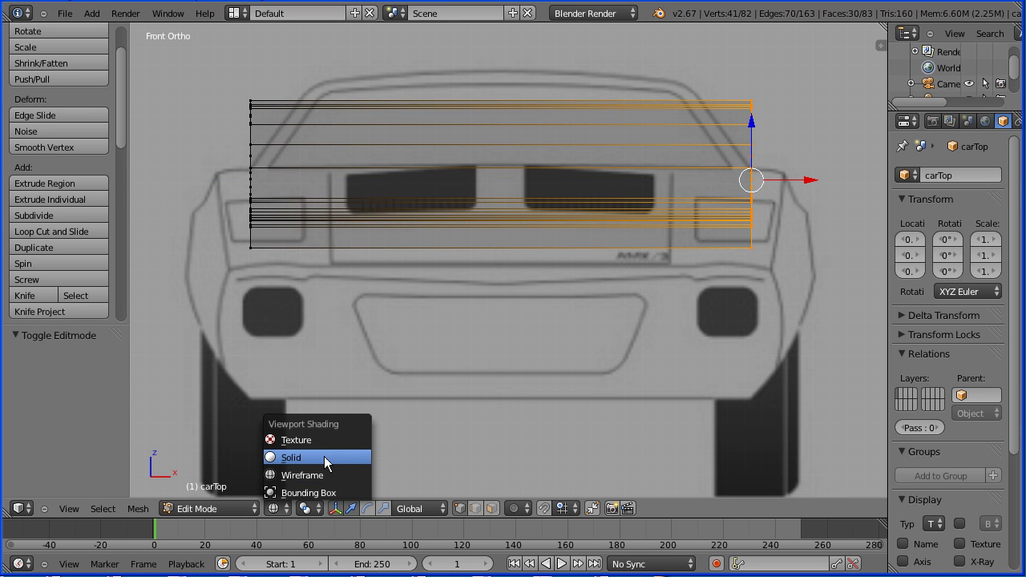
Show carTop with solid shading, viewed from above, in face select mode.
left_click(322, 458)
middle_click_drag(506, 483, 506, 424)
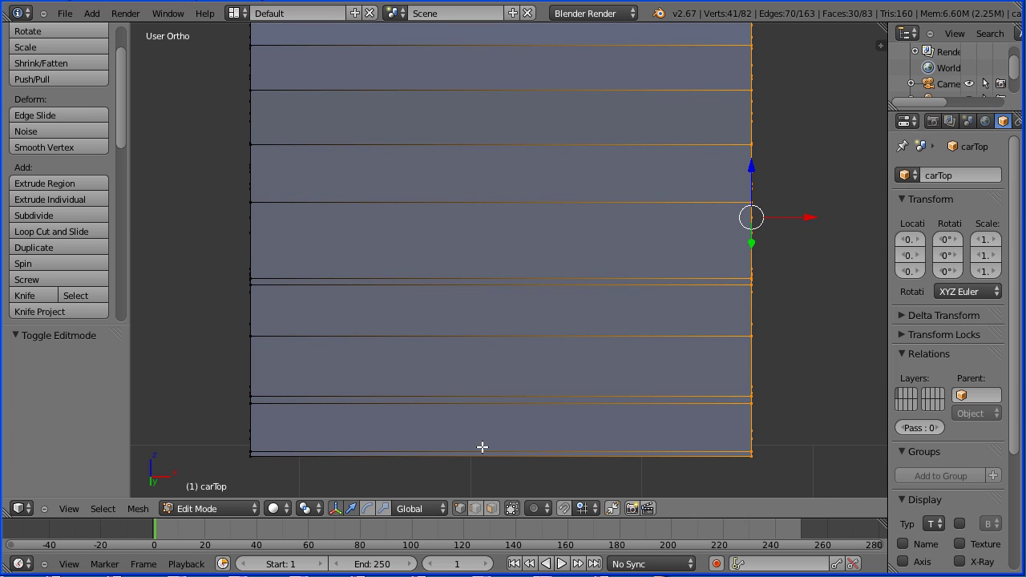
left_click(494, 507)
Circle-select the eleven flat faces spanning the extruded profile.
right_click(523, 137)
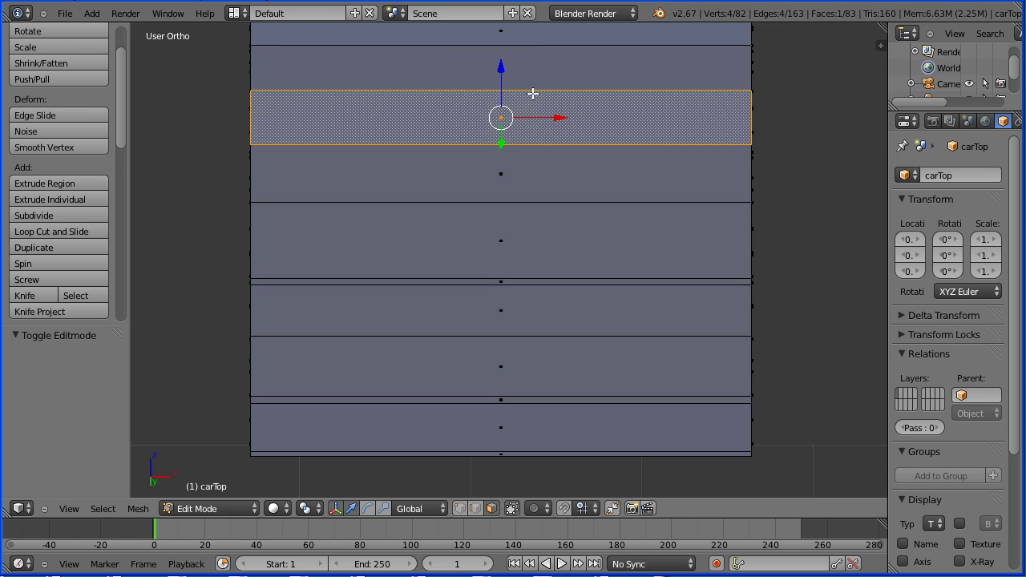
key("c")
left_click_drag(532, 48, 533, 72)
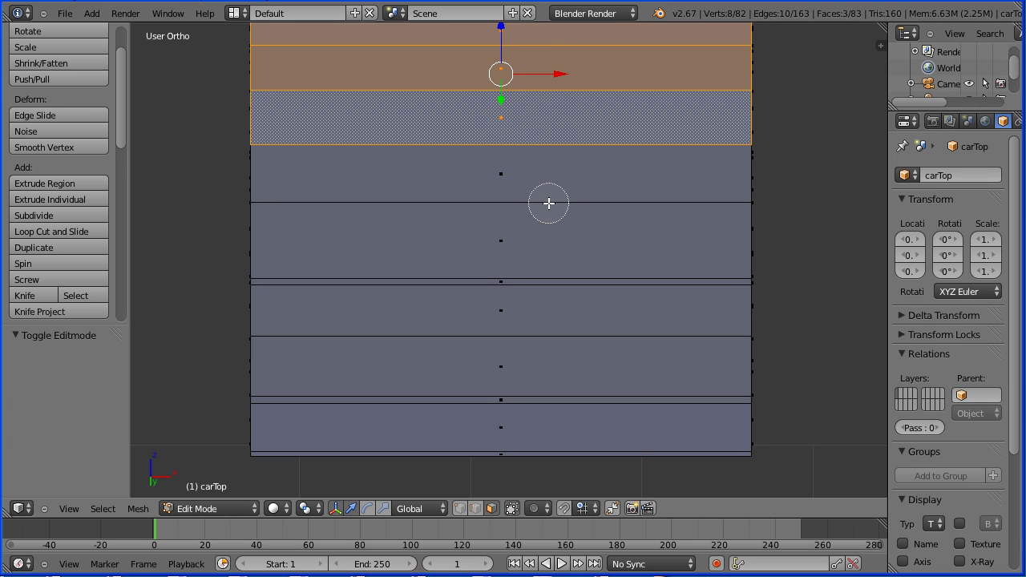
left_click_drag(545, 201, 545, 231)
left_click(546, 283)
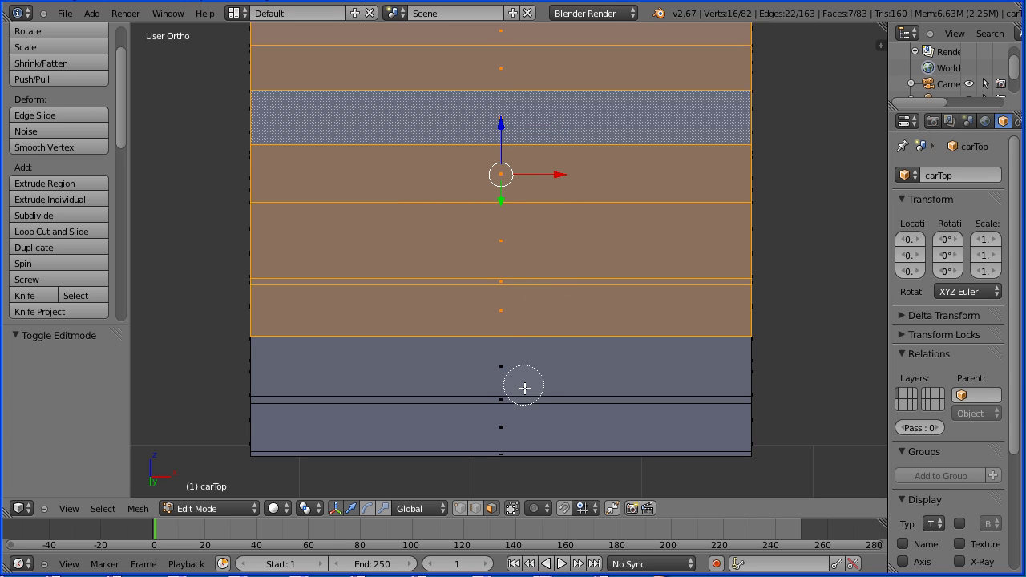
left_click_drag(526, 401, 508, 435)
left_click(512, 437)
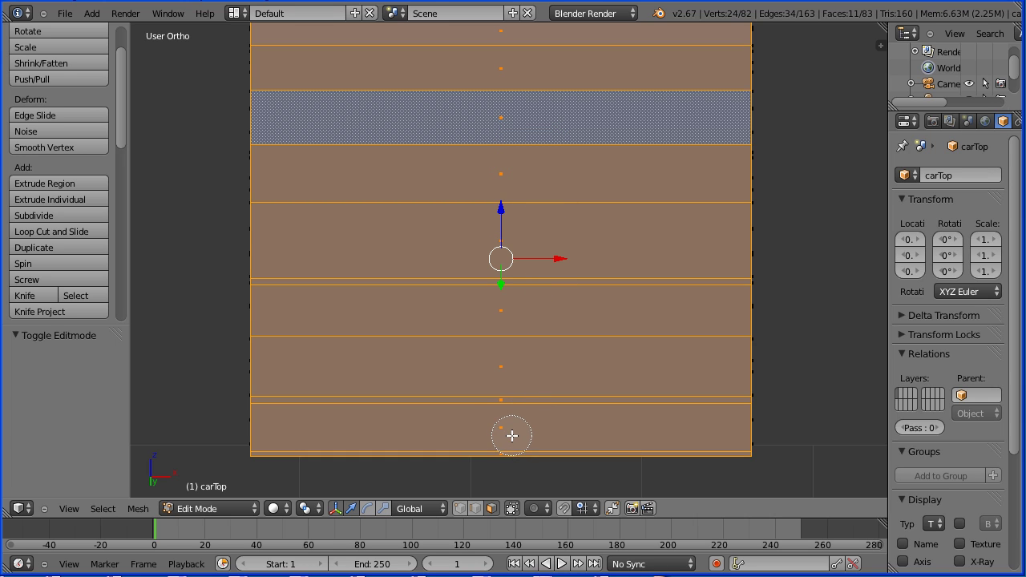
right_click(501, 351)
Delete the selected faces, leaving an open shell with 72 faces.
key("x")
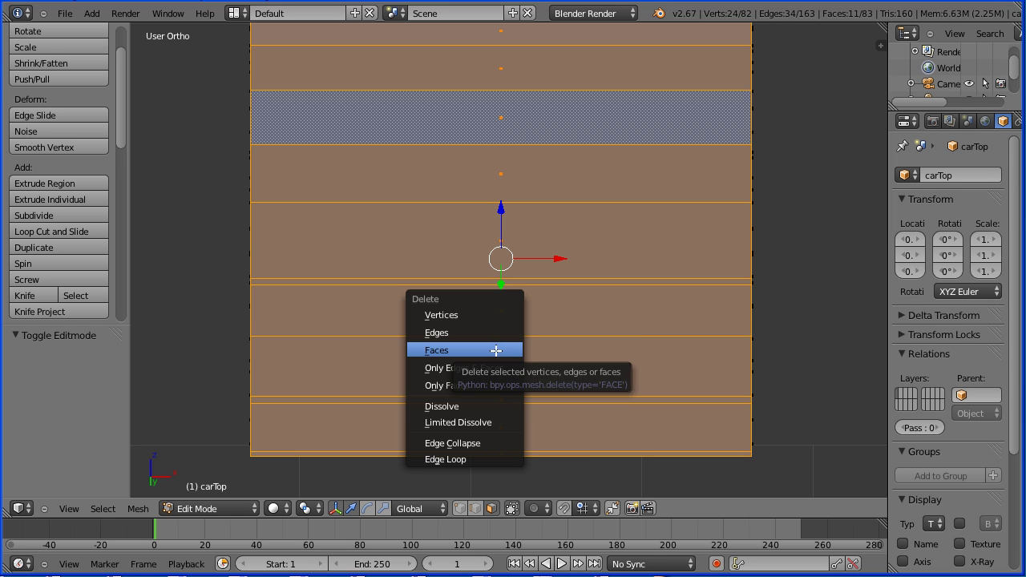
left_click(494, 350)
middle_click_drag(653, 142, 233, 244)
left_click(458, 510)
Snap the 3D cursor to a lower front-edge vertex and set the pivot point to 3D Cursor.
right_click(616, 360)
left_click(138, 509)
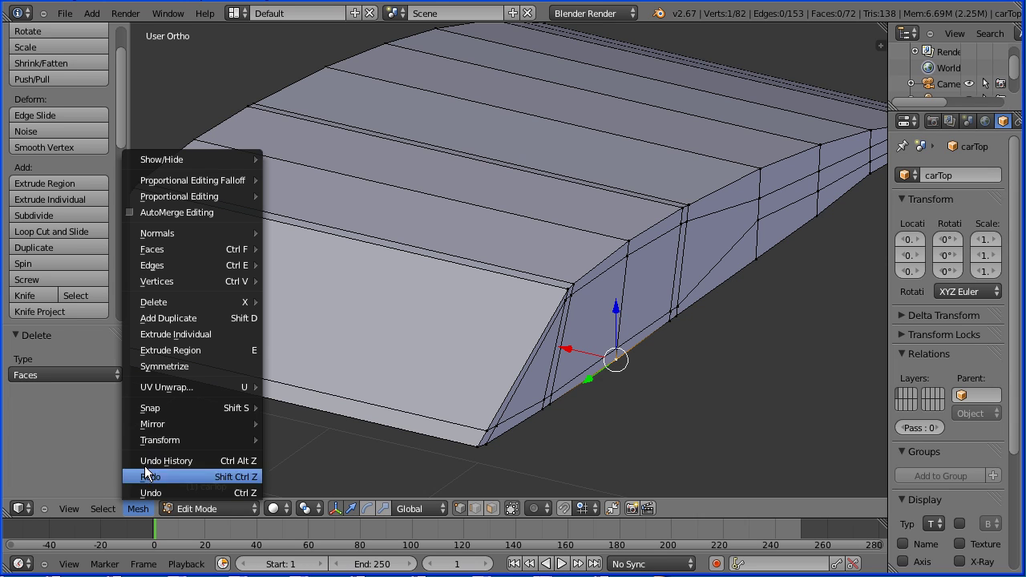
mouse_move(158, 407)
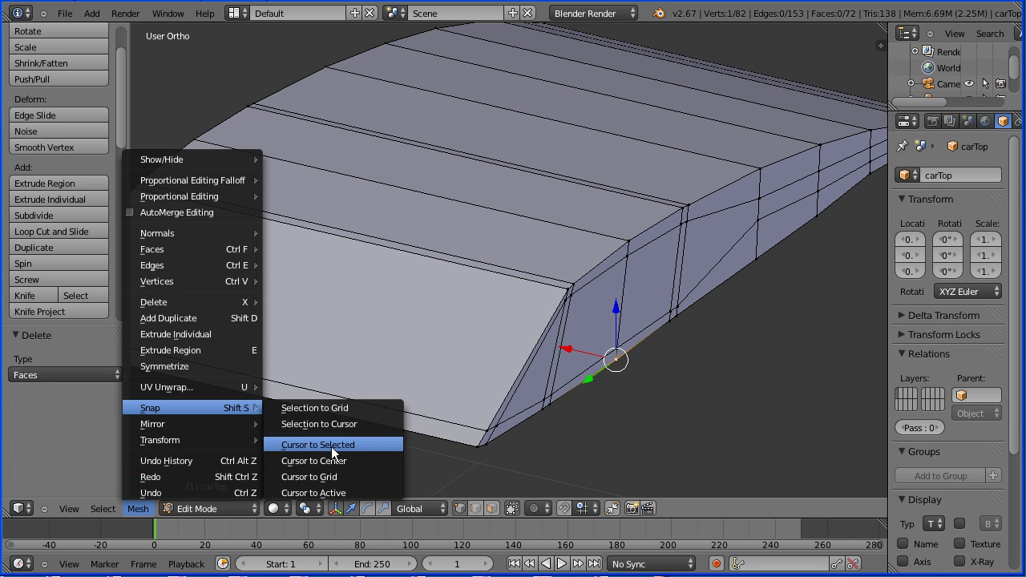
left_click(381, 447)
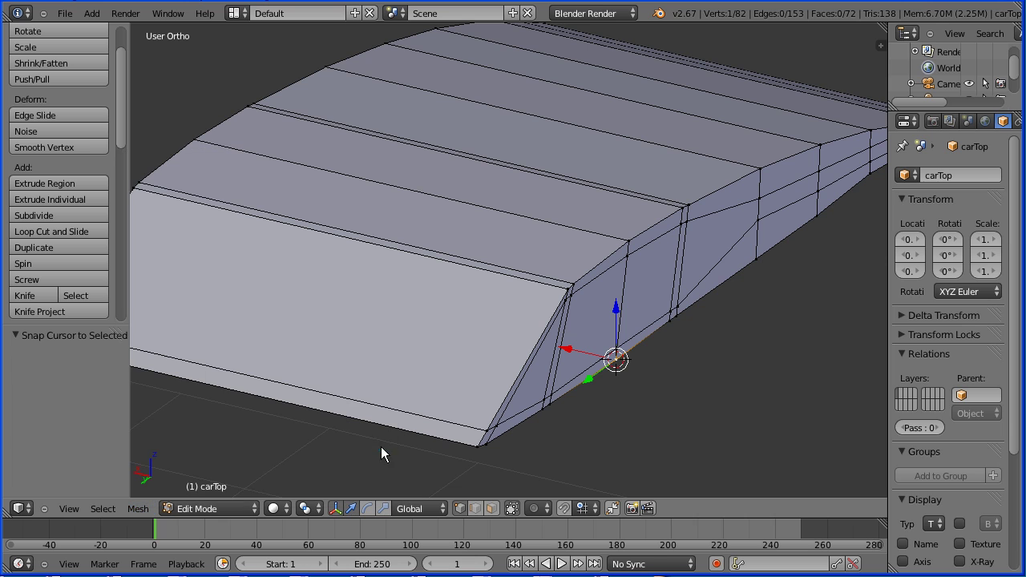
left_click(303, 513)
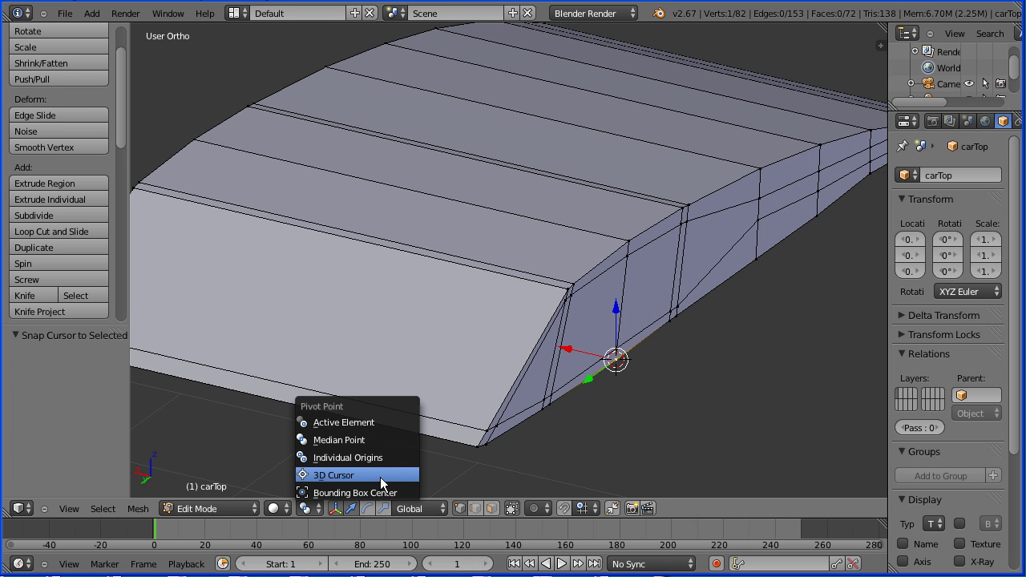
left_click(381, 478)
Box-select the roof's right end in front view and rotate it 35° about global Y.
key("KP_1")
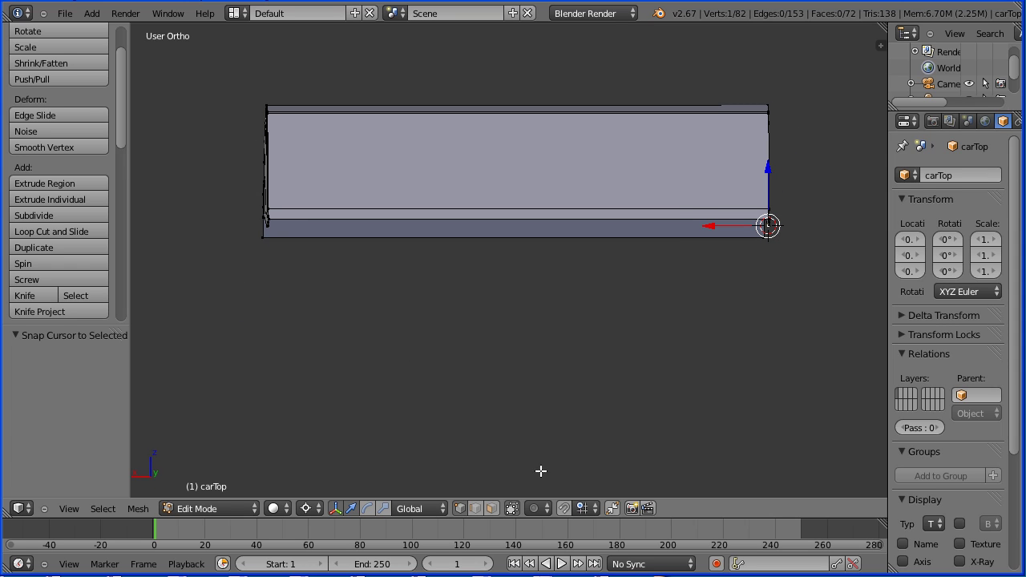
left_click(513, 509)
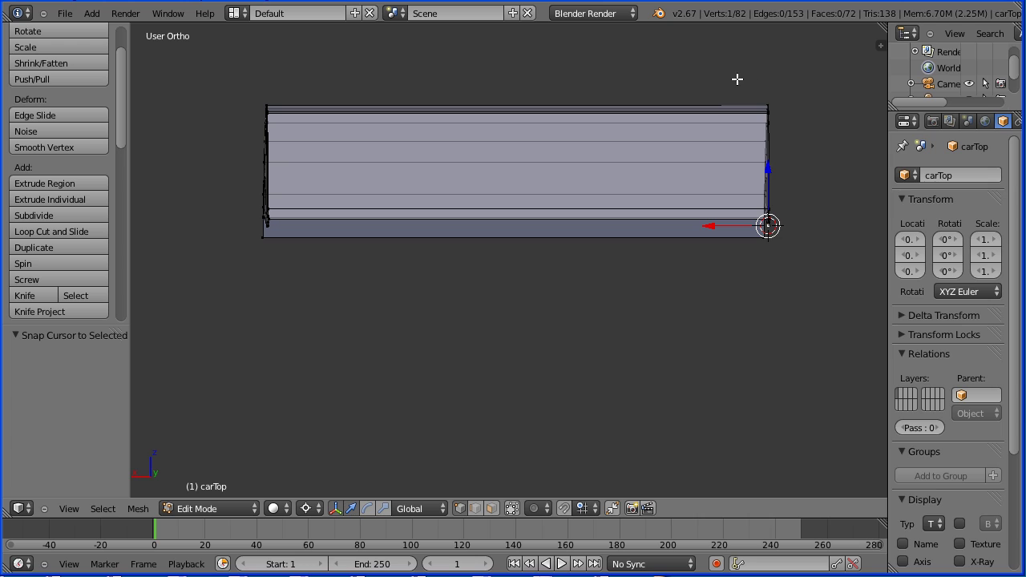
key("b")
left_click_drag(736, 79, 792, 282)
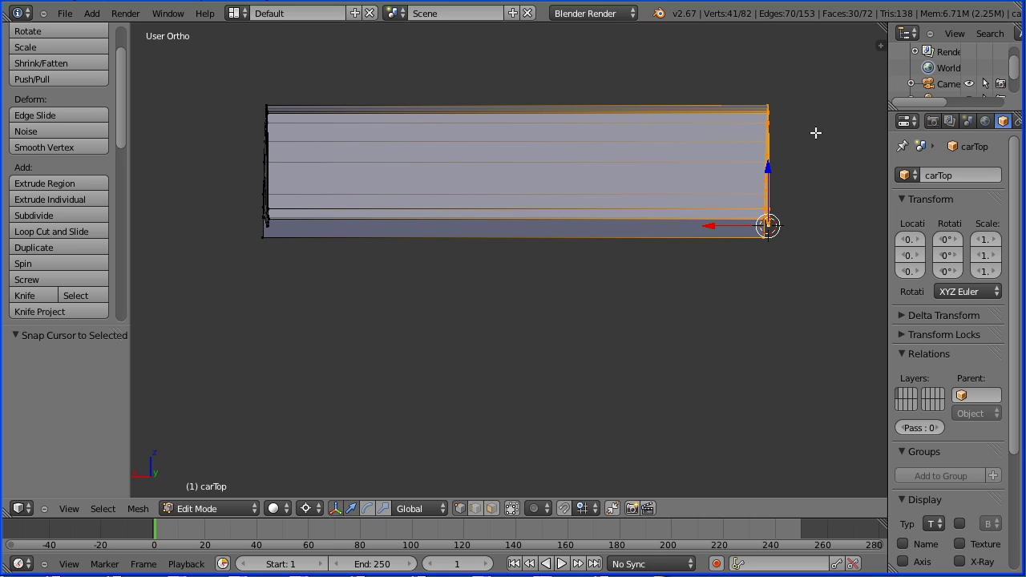
key("r")
key("y")
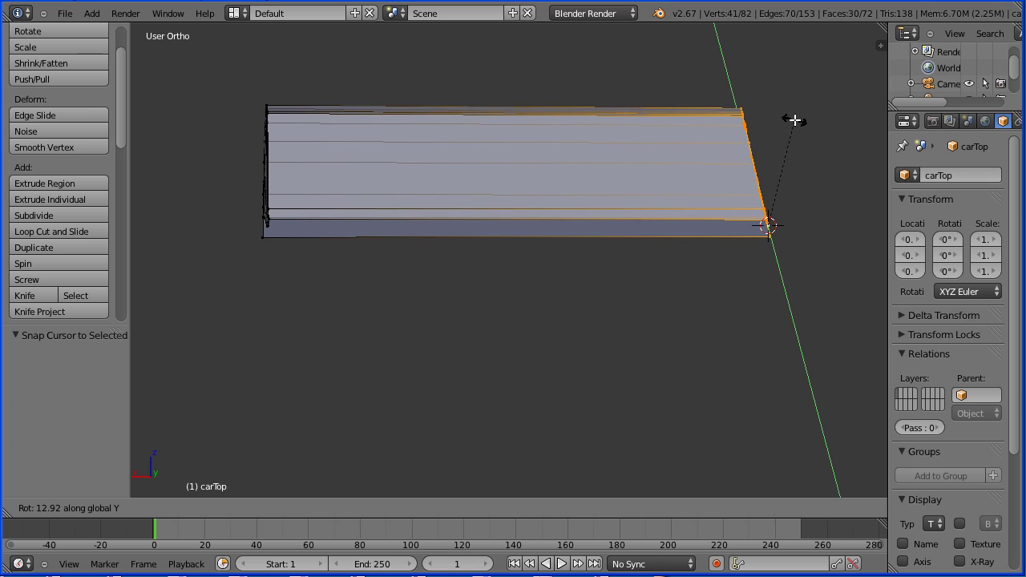
type("35")
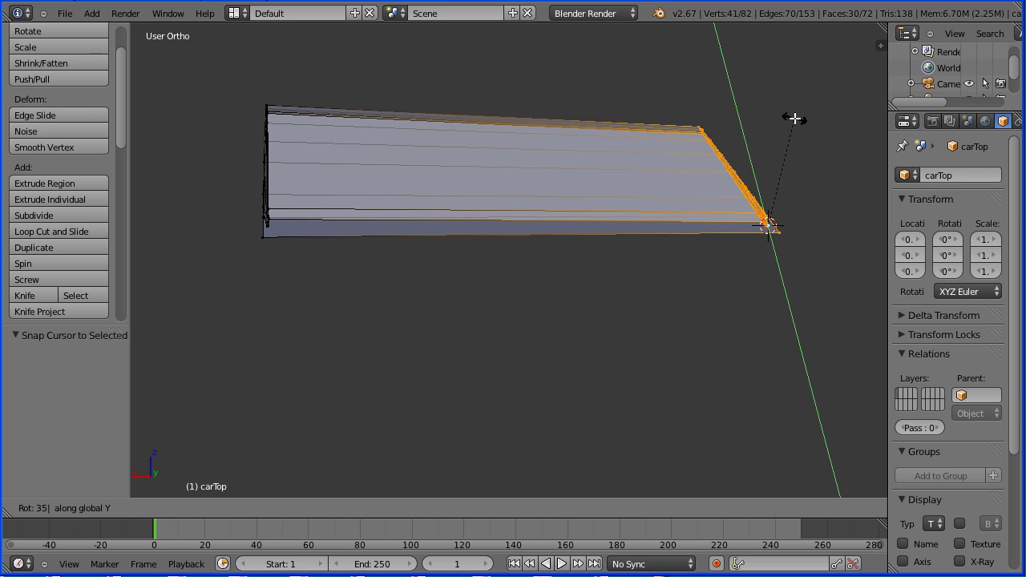
key("Return")
key("Tab")
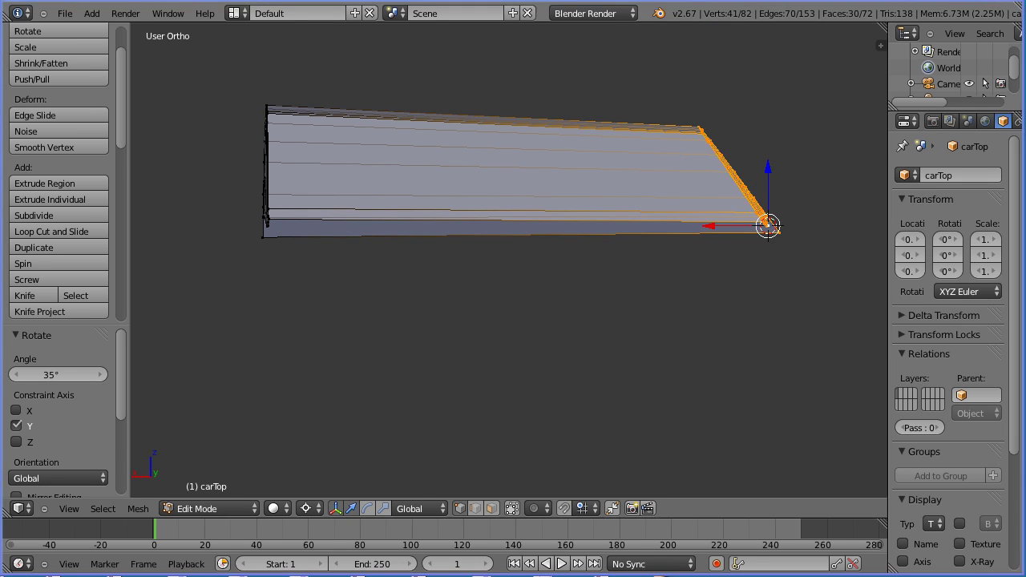
key("Tab")
middle_click_drag(197, 232, 259, 259)
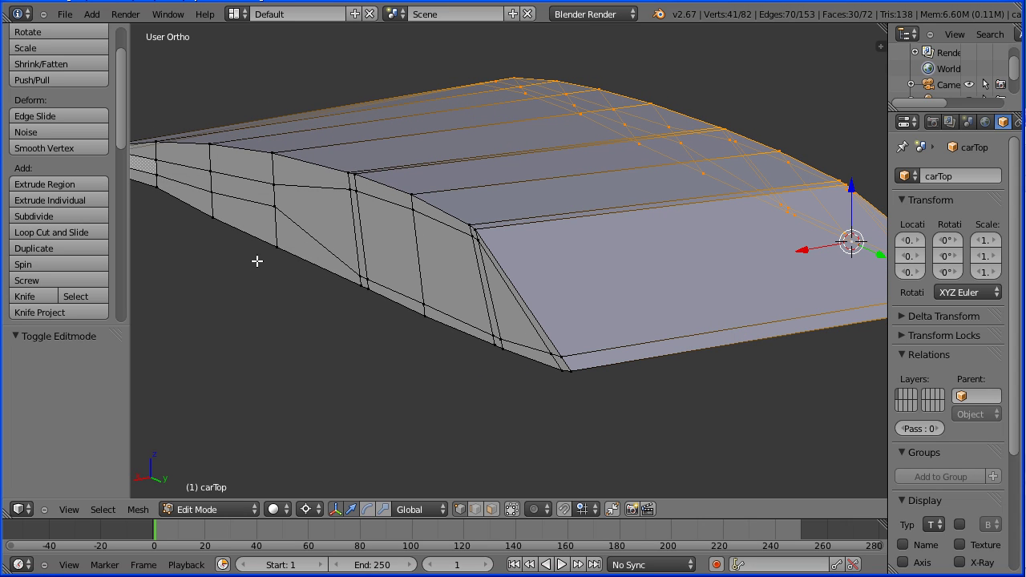
Snap the 3D cursor to a vertex on the roof's lower edge.
right_click(424, 314)
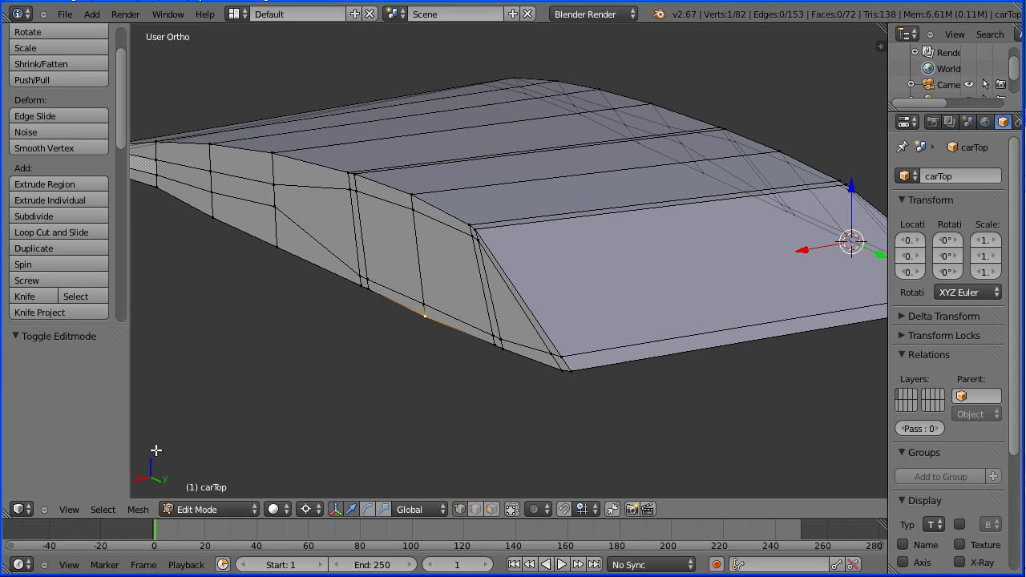
left_click(139, 510)
mouse_move(155, 408)
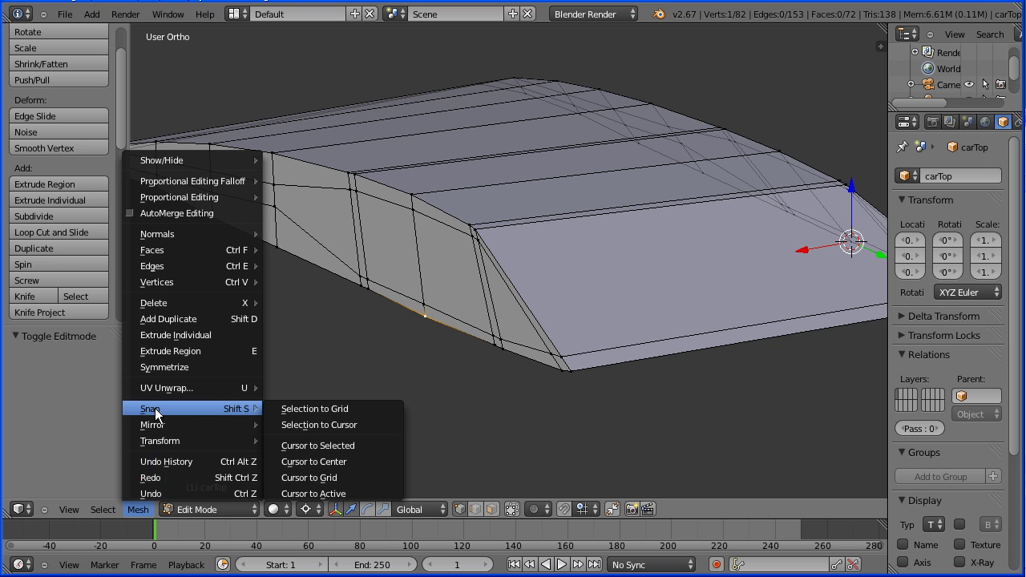
left_click(378, 448)
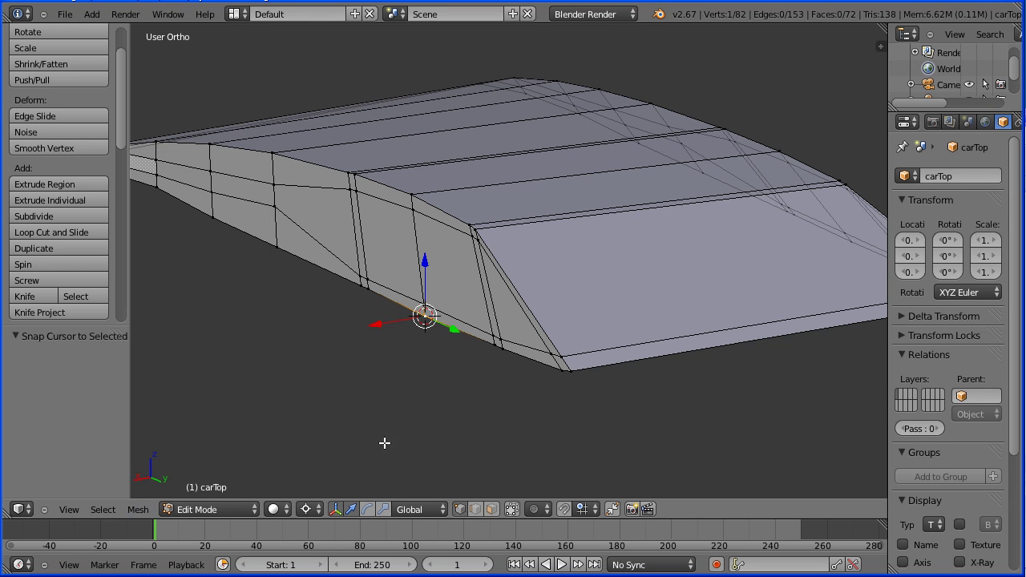
Box-select the roof's left end and rotate it -35° about global Y.
middle_click_drag(543, 435, 478, 408)
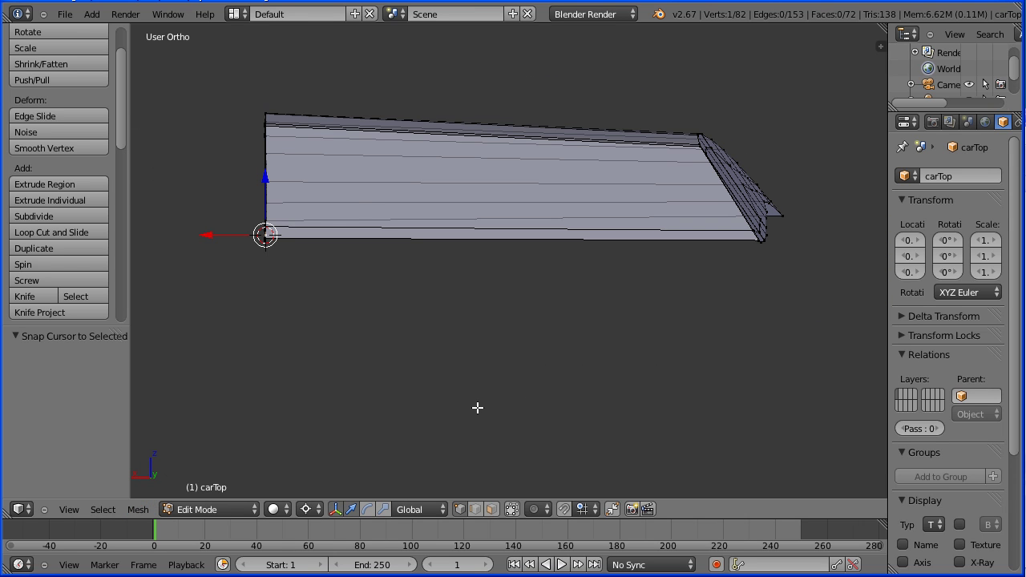
key("b")
left_click_drag(205, 71, 291, 288)
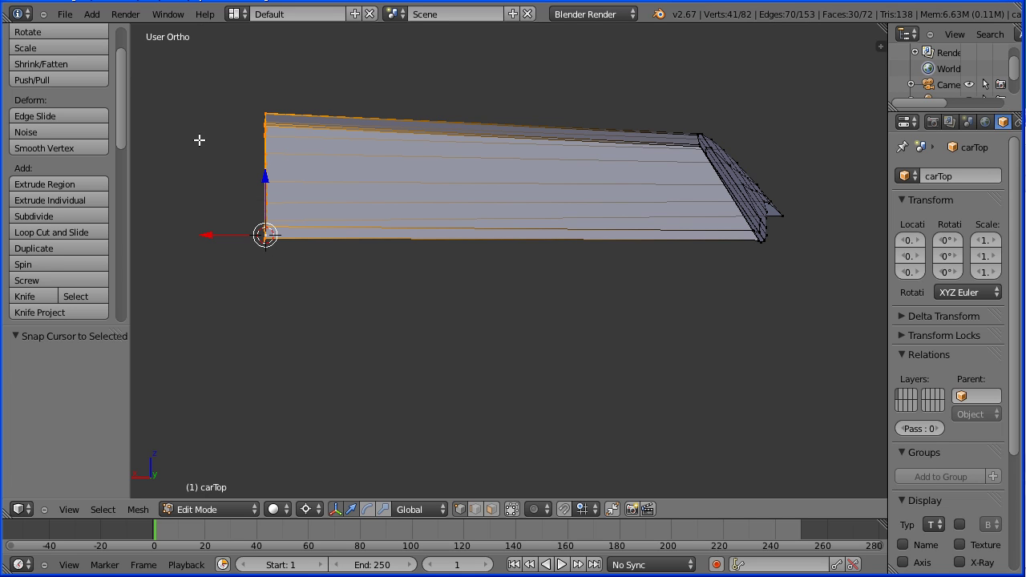
key("r")
key("y")
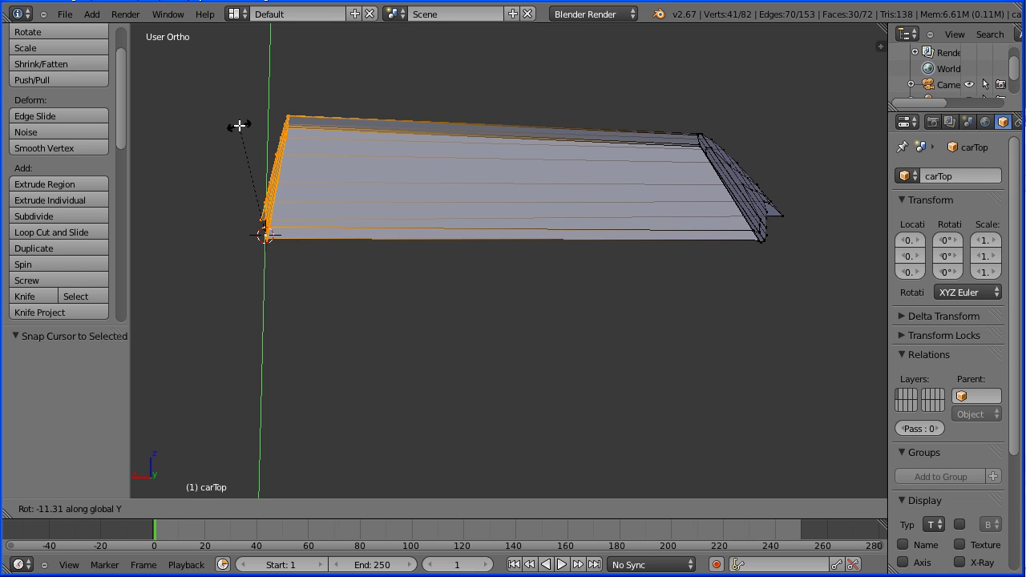
type("0")
type("-35")
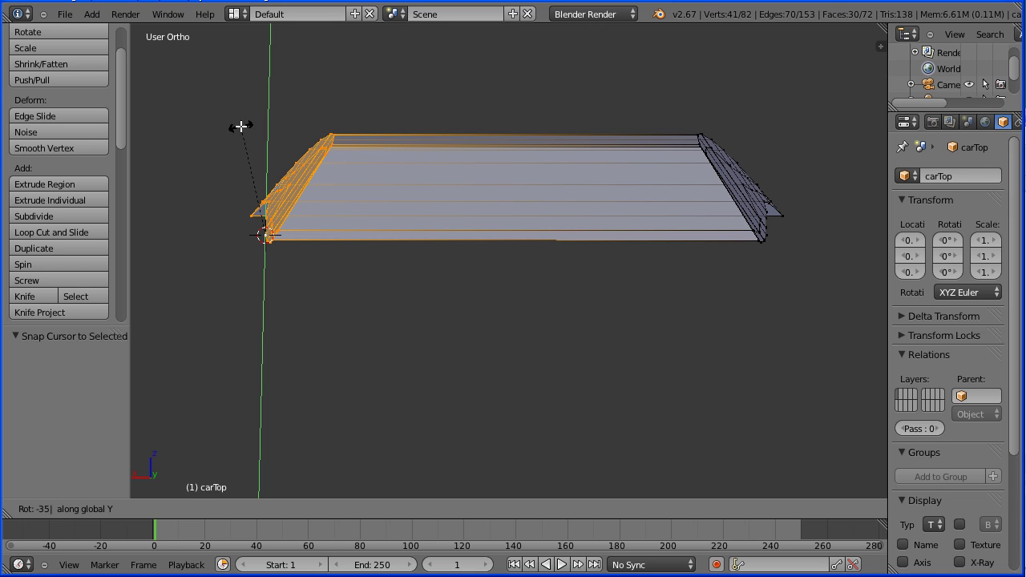
key("Return")
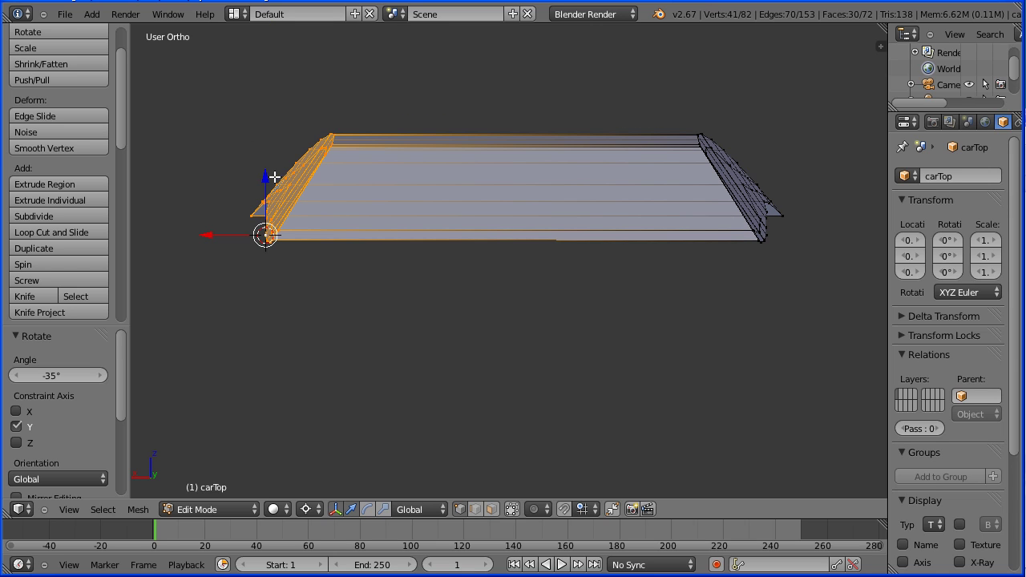
In edge select mode, box-select the roof's lengthwise horizontal edges.
left_click(476, 511)
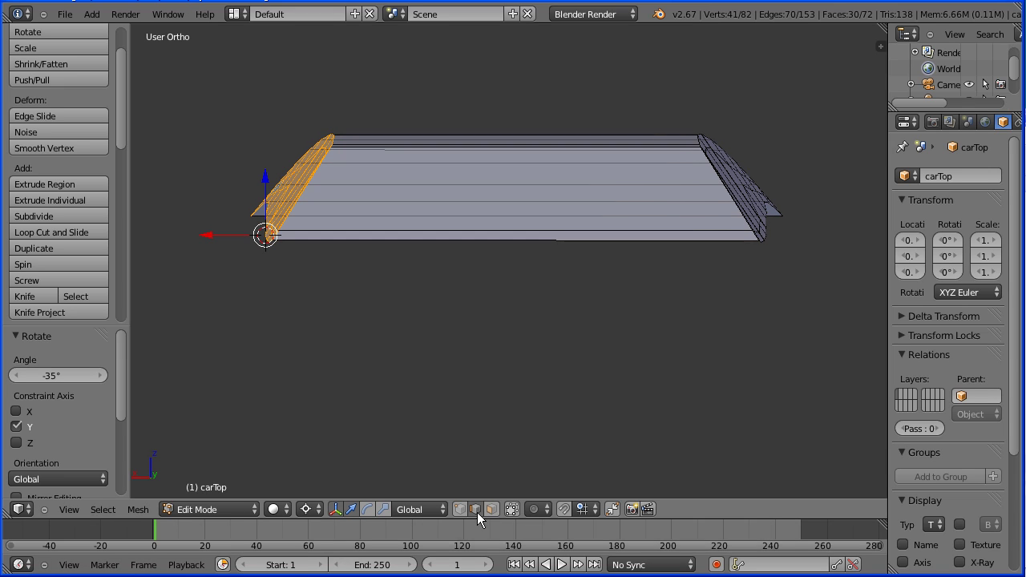
right_click(518, 247)
key("b")
left_click_drag(464, 82, 503, 286)
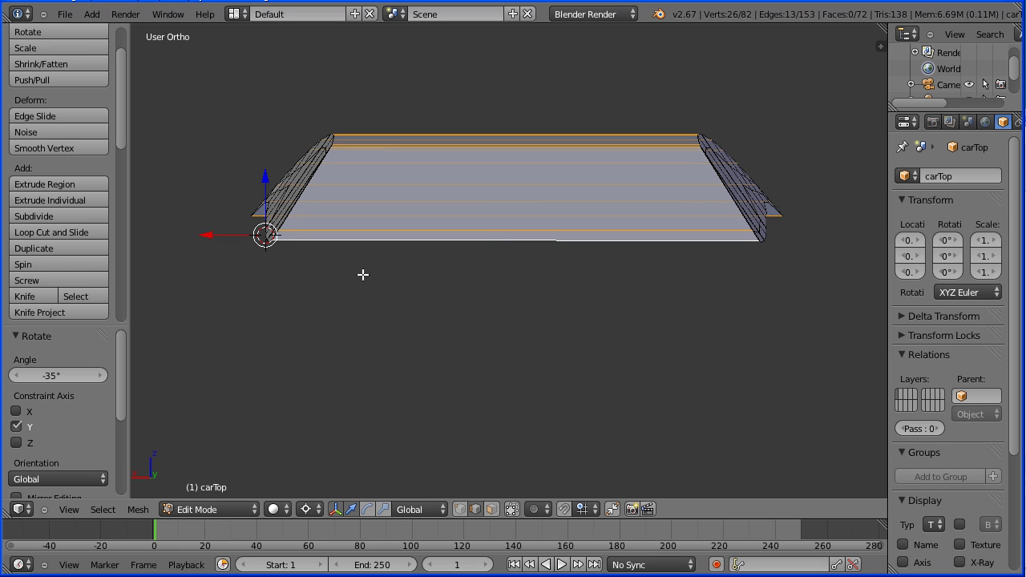
Subdivide the selected roof edges twice into a denser grid.
left_click(66, 215)
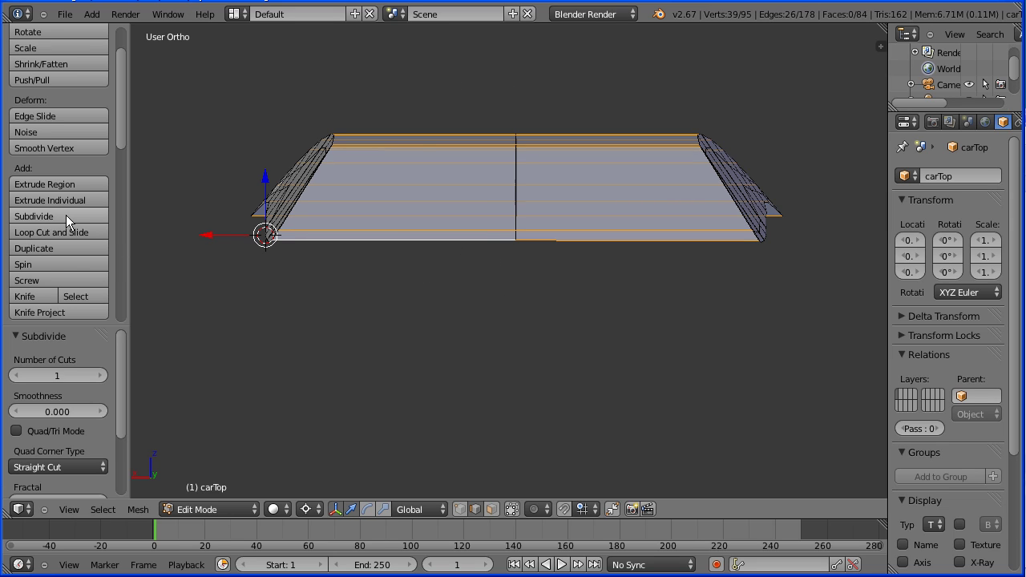
left_click(66, 215)
middle_click_drag(606, 117, 570, 151)
scroll(607, 121, "up", 4)
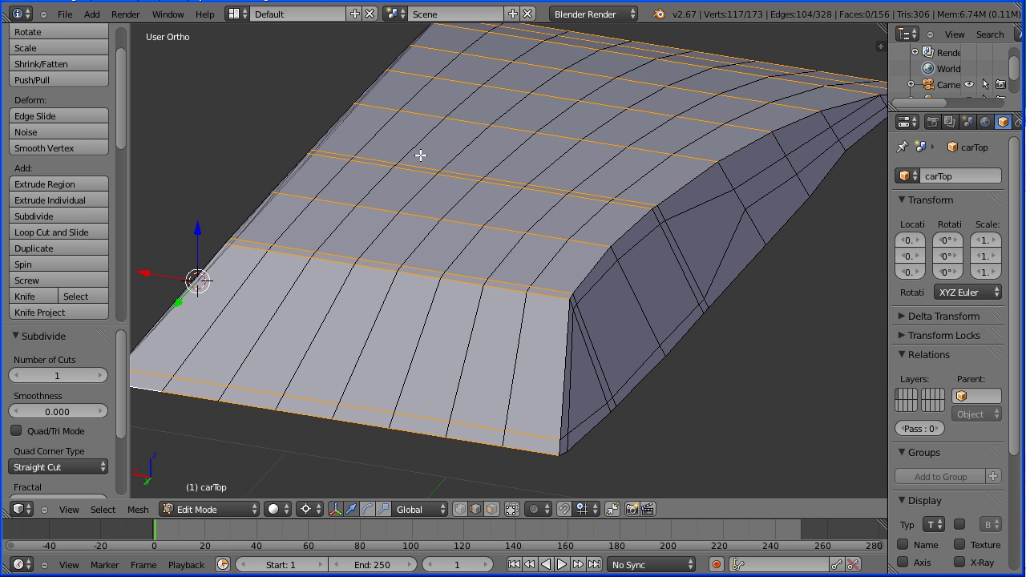
Add a centred crosswise loop cut across the roof, giving 203 vertices and 184 faces.
left_click(86, 232)
left_click(230, 215)
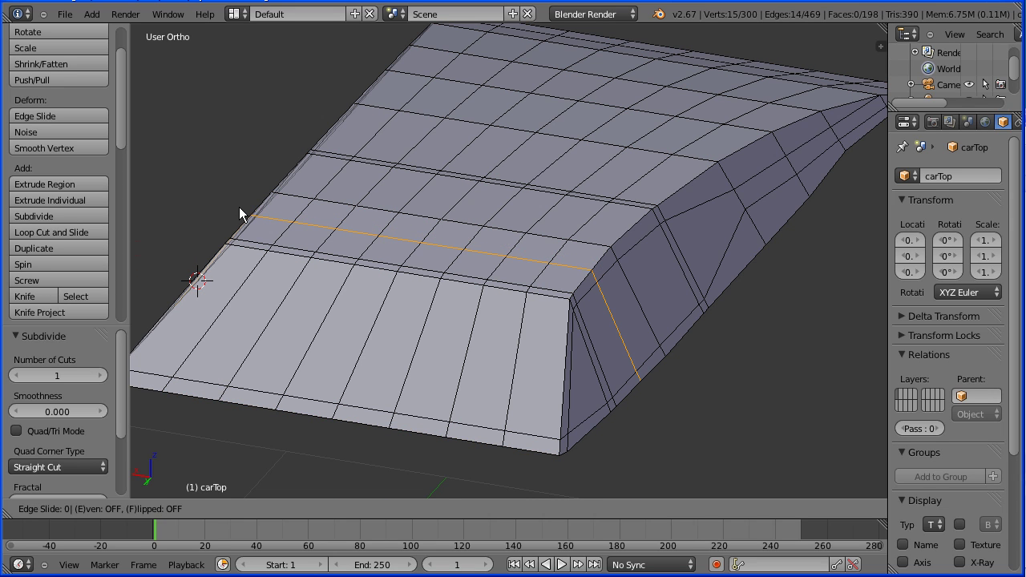
right_click(239, 206)
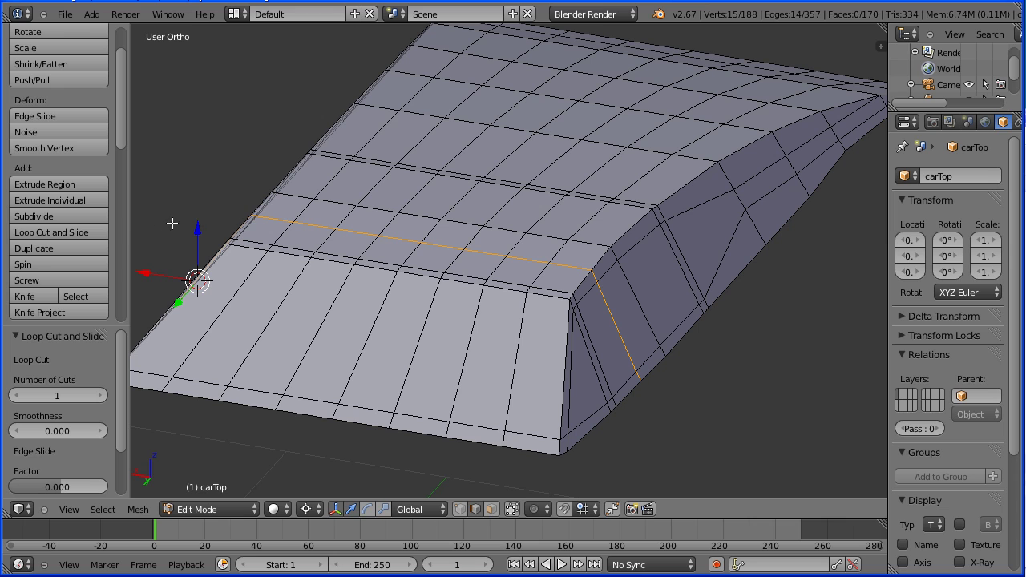
left_click(285, 167)
left_click(296, 159)
Select the single vertex at the roof's centre in vertex select mode.
key("Tab")
key("Tab")
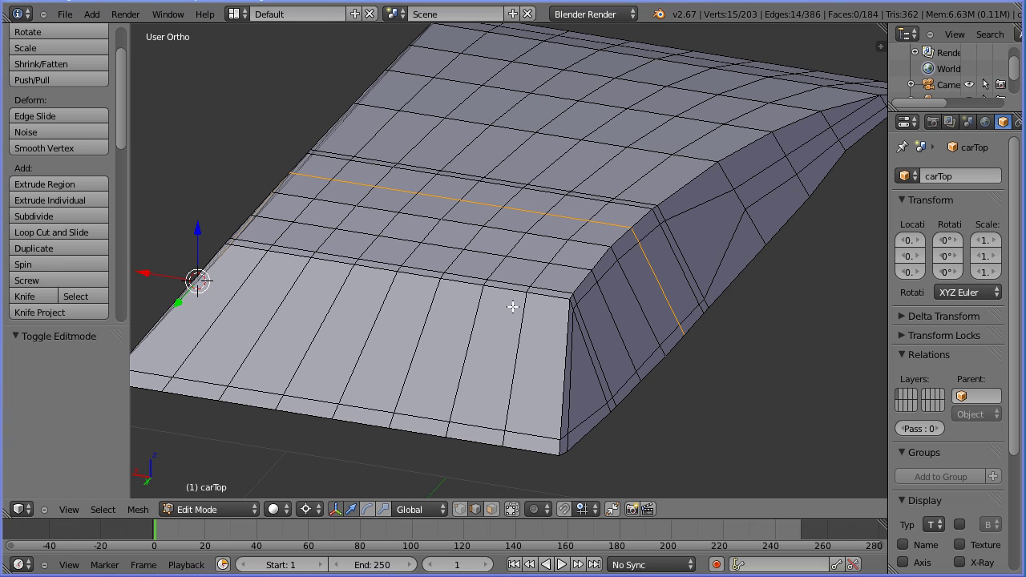
left_click(461, 513)
right_click(444, 217)
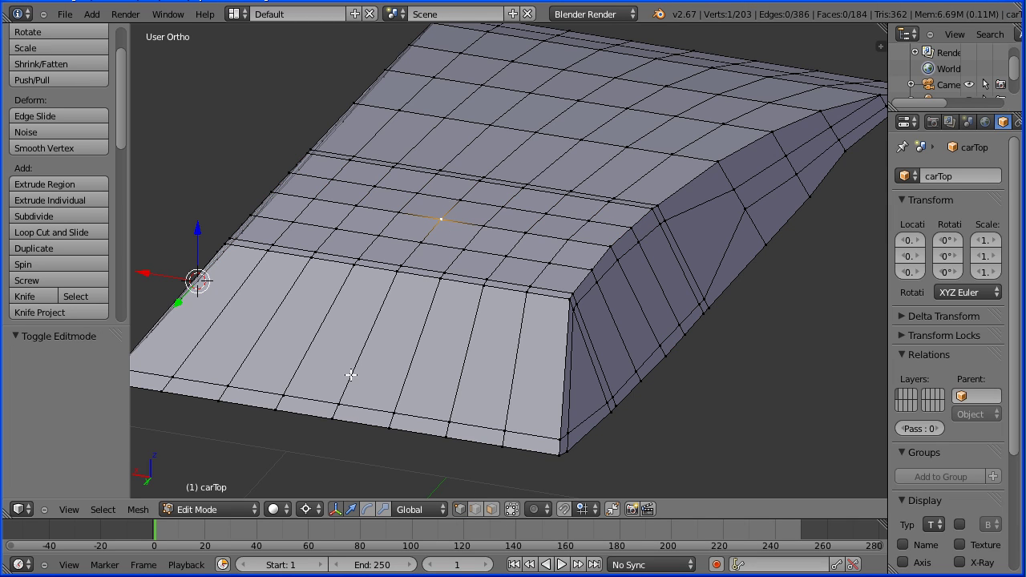
Set pivot to Median Point, enable proportional editing, and view the roof from the front.
left_click(308, 509)
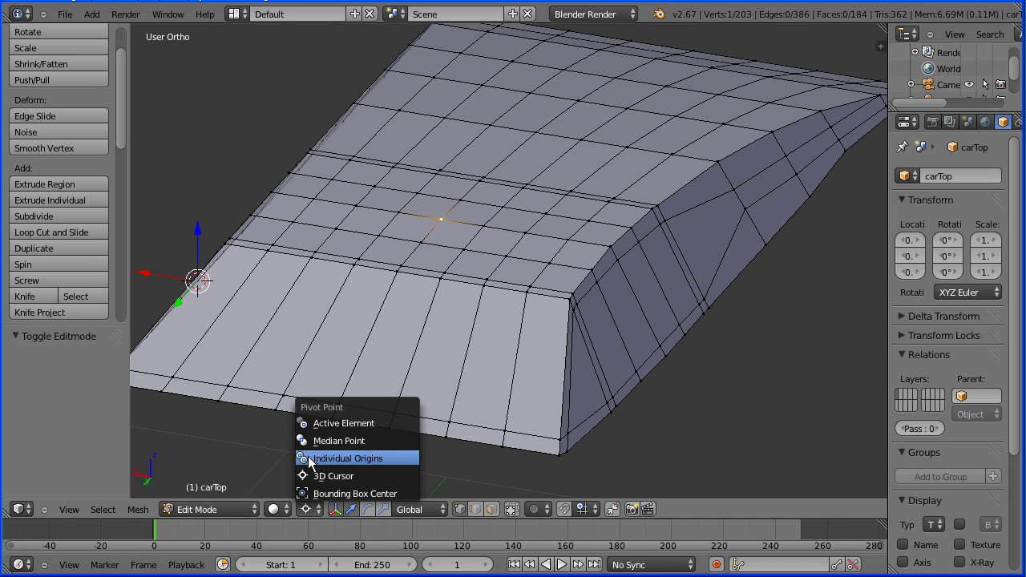
left_click(382, 441)
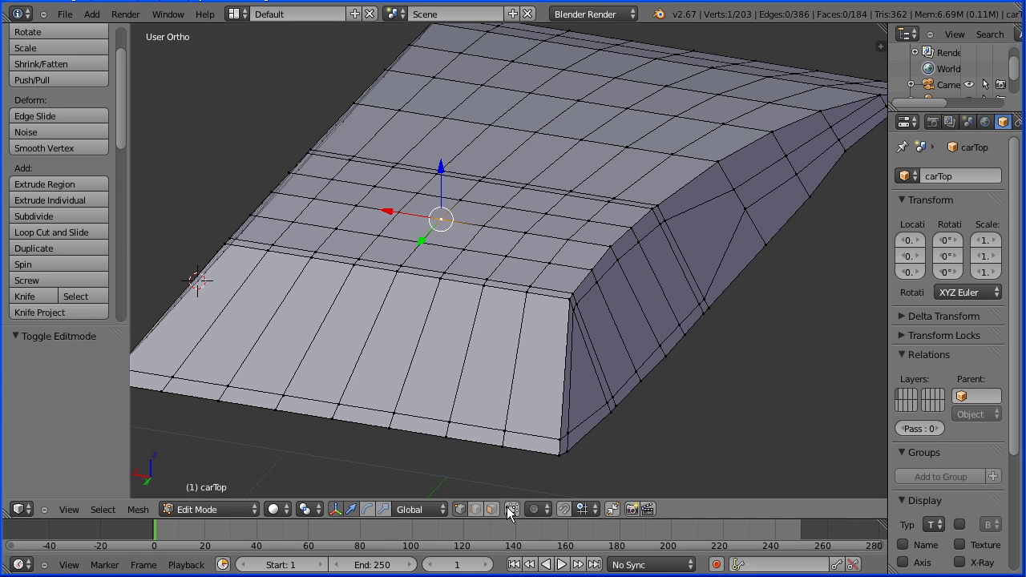
left_click(530, 509)
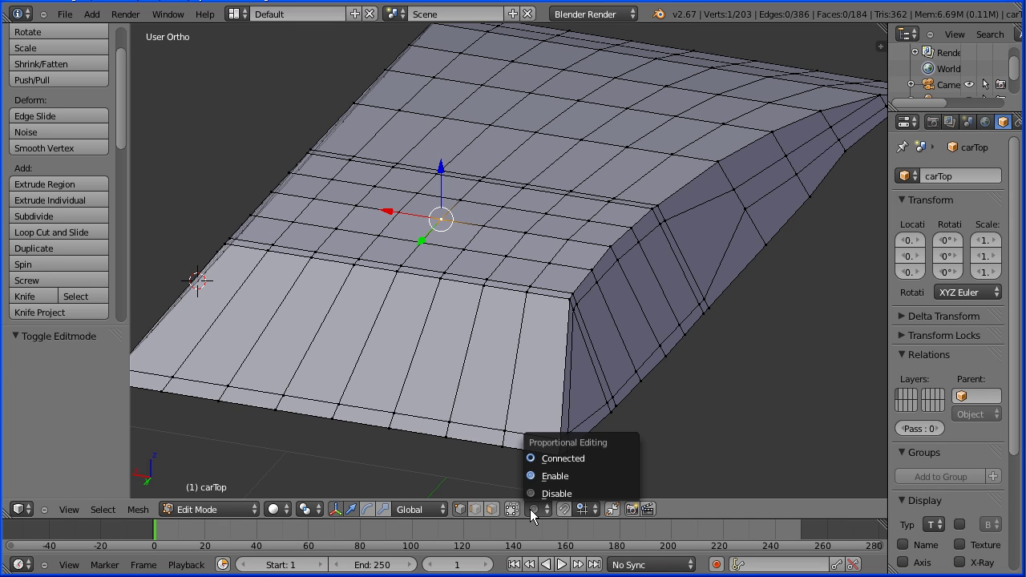
left_click(603, 486)
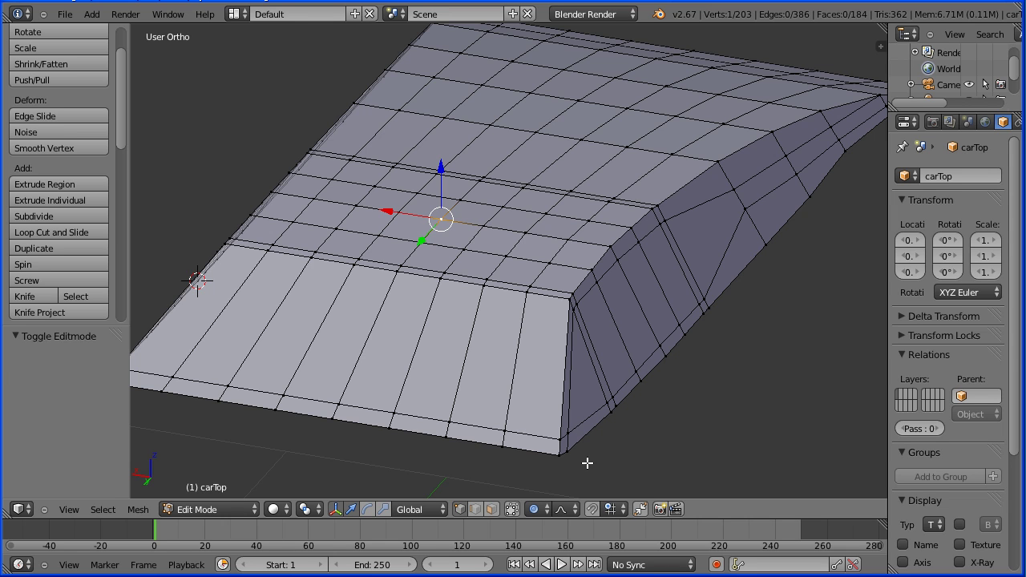
left_click(69, 517)
left_click(168, 411)
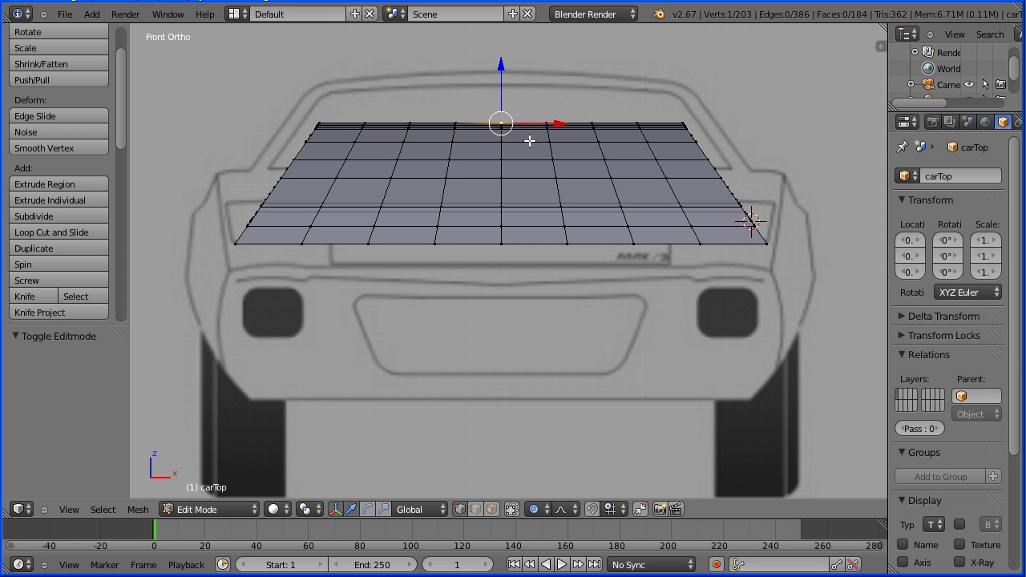
Lift the top centre vertex 0.06 along Z with proportional size 1.33 to crown the roof.
key("g")
key("z")
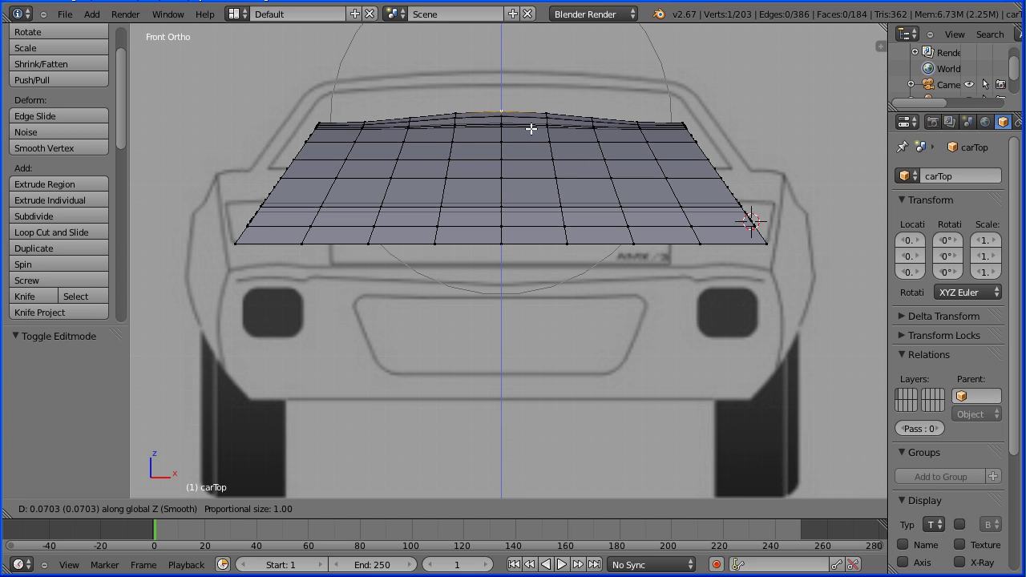
scroll(532, 128, "down", 1)
scroll(532, 129, "down", 1)
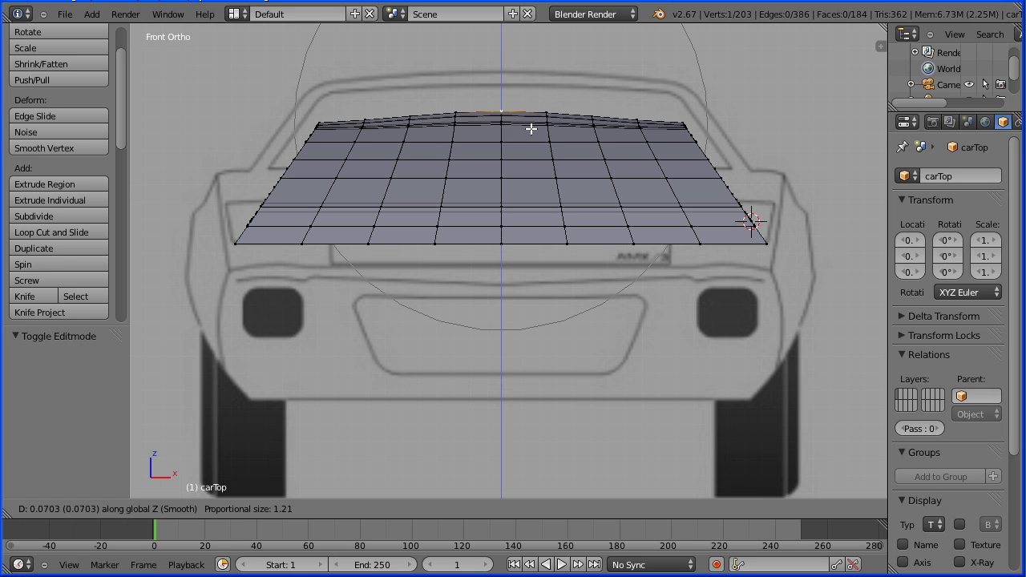
scroll(532, 128, "down", 1)
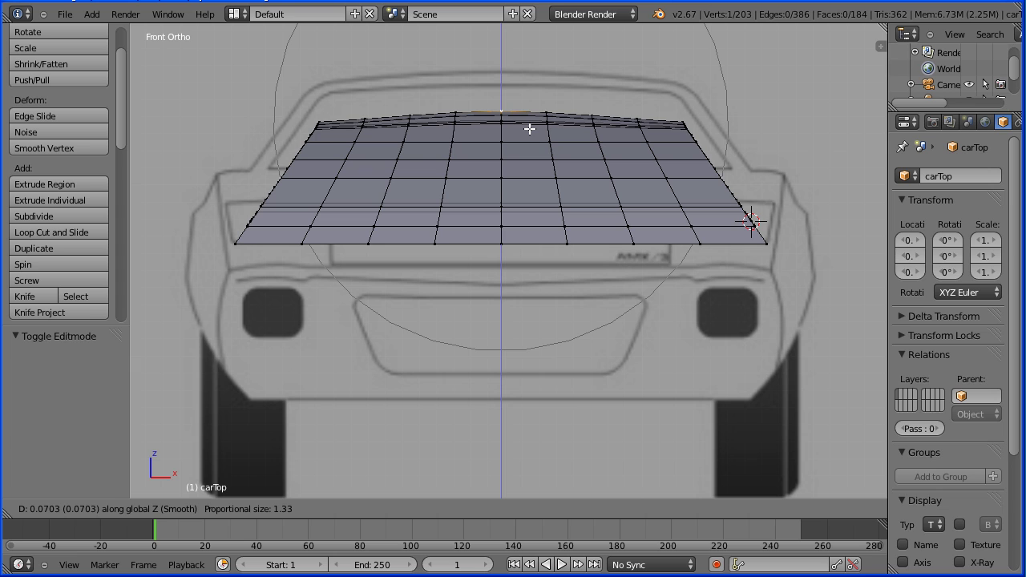
type("0.06")
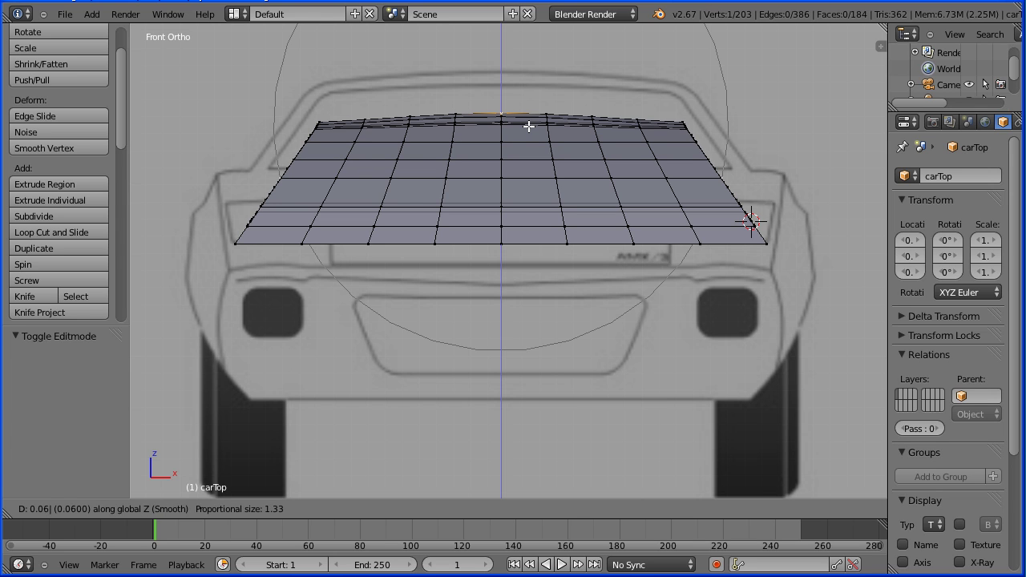
key("Return")
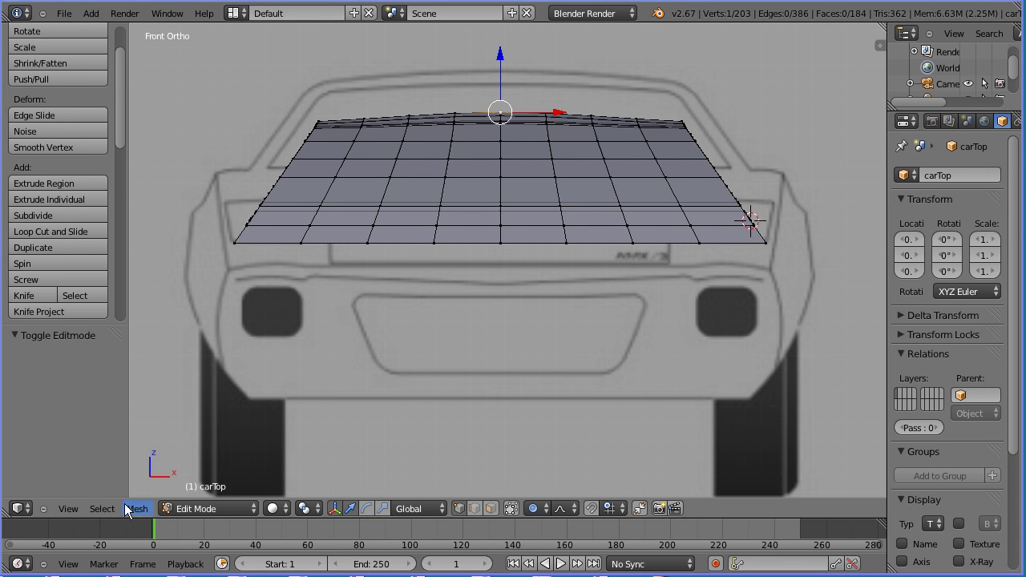
In top view, select the whole roof mesh and rotate it 90°.
left_click(67, 512)
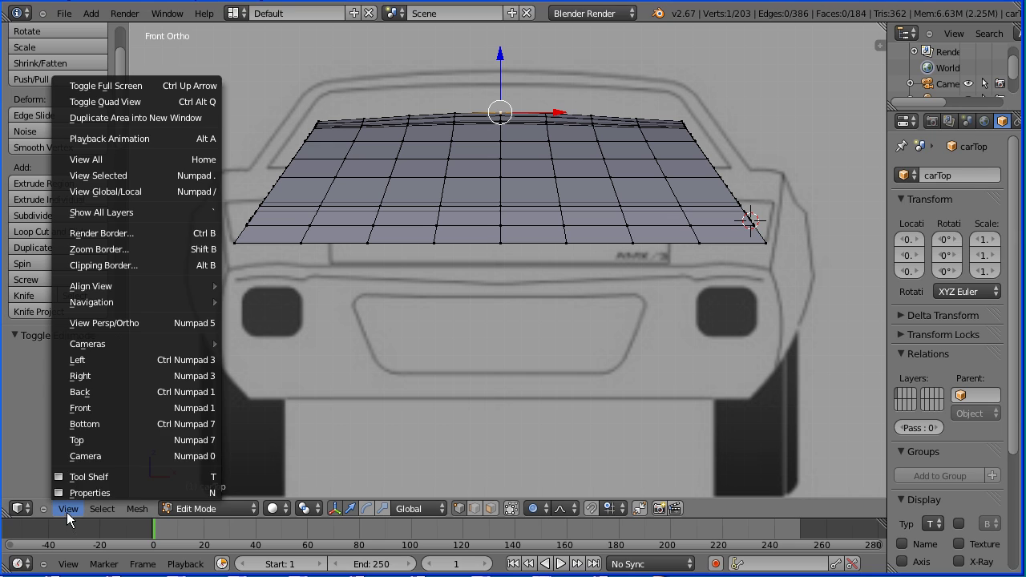
left_click(158, 440)
scroll(443, 308, "down", 4)
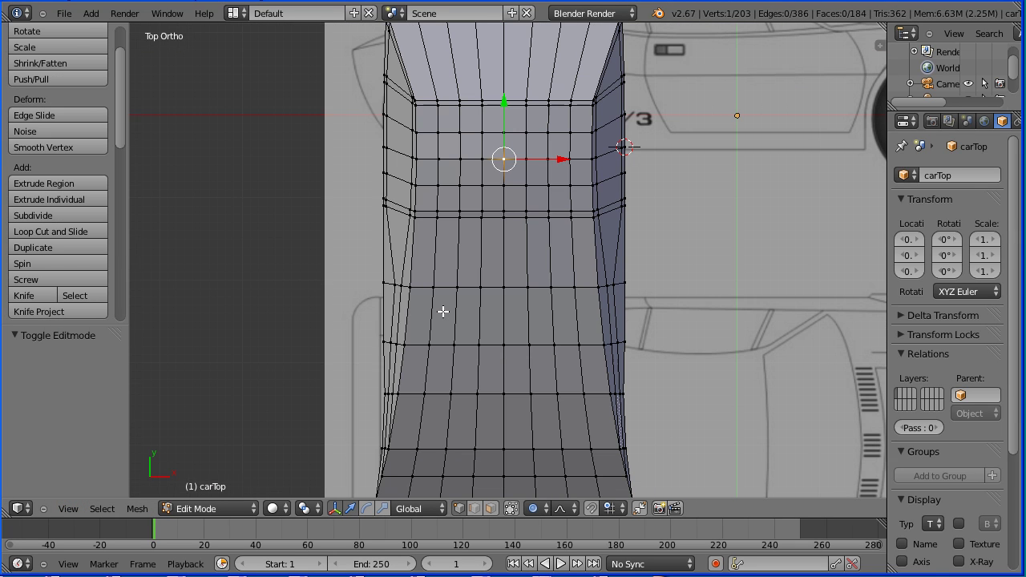
scroll(442, 311, "down", 1)
key("a")
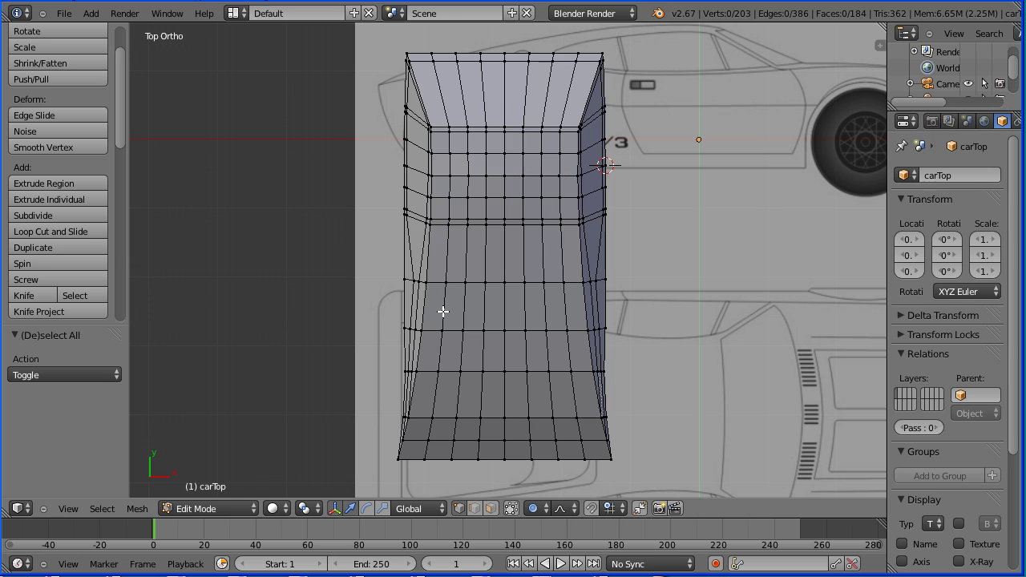
key("a")
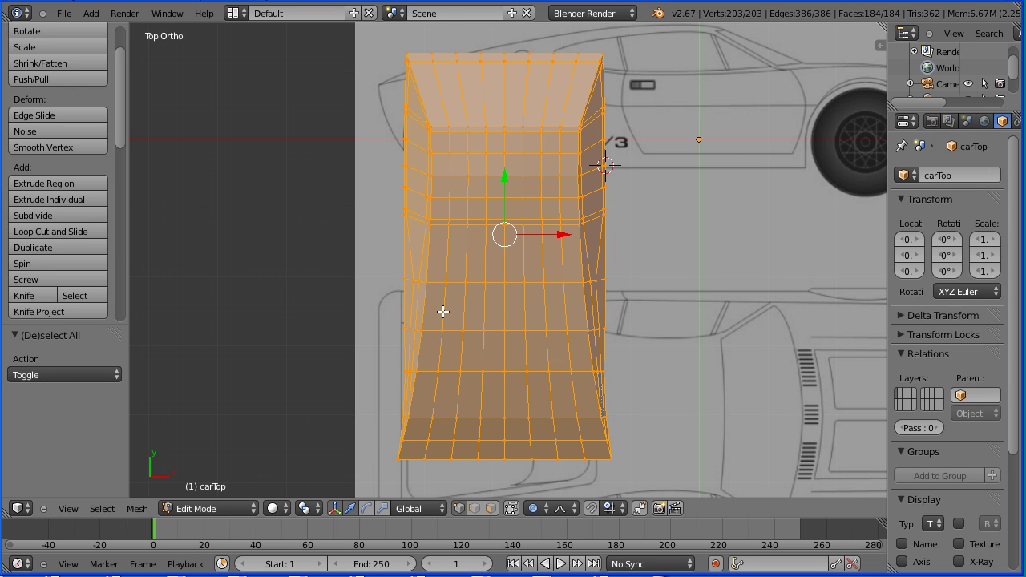
type("r90")
key("Return")
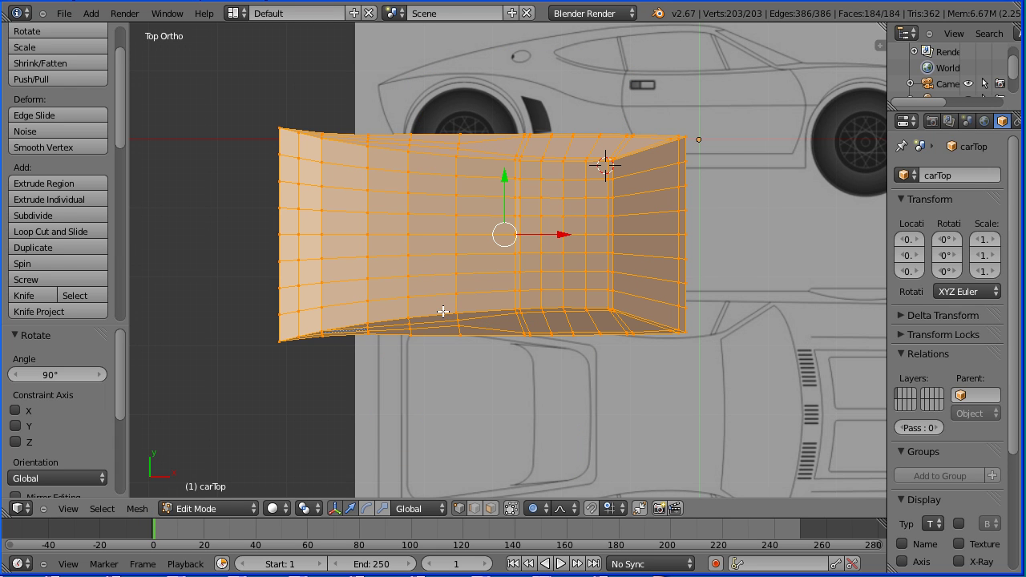
Move the mesh 1.445 along X and -2.657 along Y onto the car's top-view blueprint.
middle_click_drag(607, 430, 408, 341, "shift")
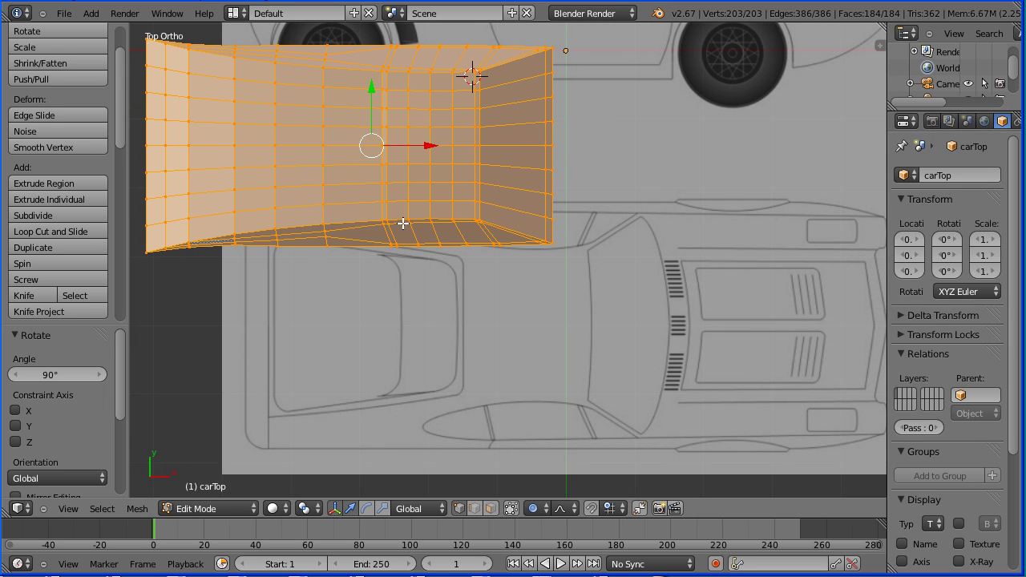
left_click_drag(430, 146, 529, 163)
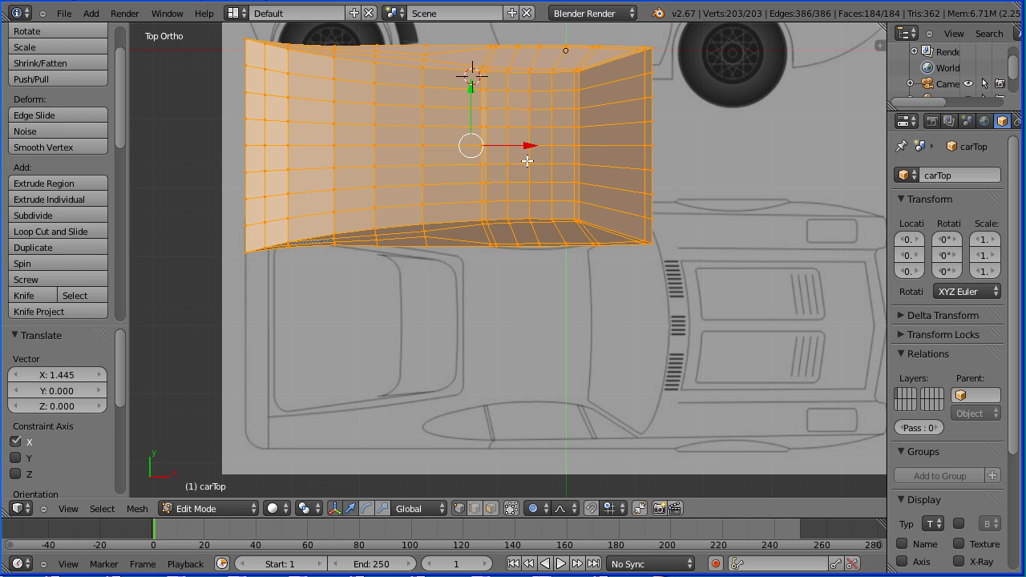
left_click_drag(470, 88, 484, 271)
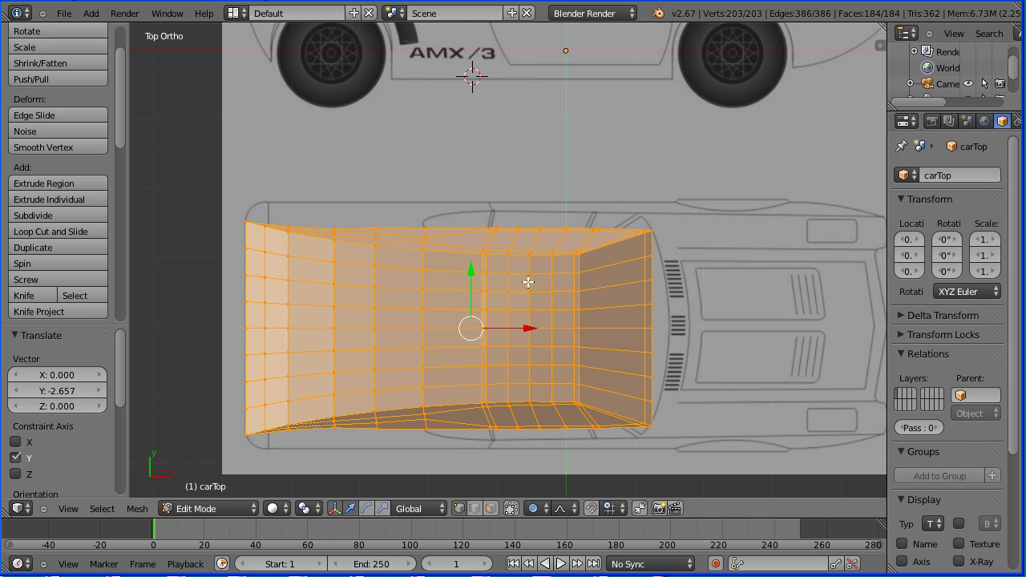
Push the roof's front centre vertex 0.25 along X with wide proportional falloff so the front edge bows forward.
right_click(652, 328)
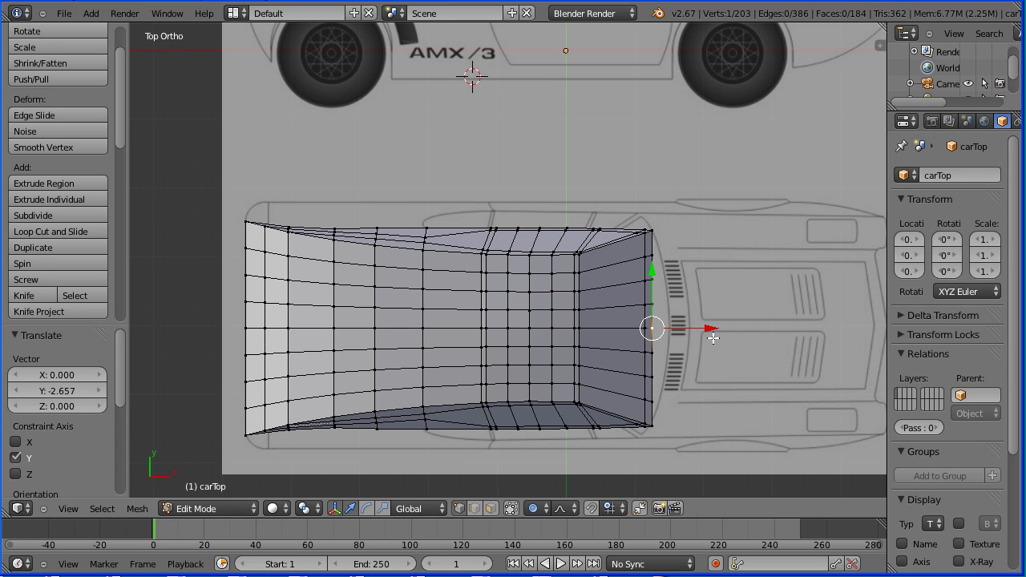
key("g")
key("x")
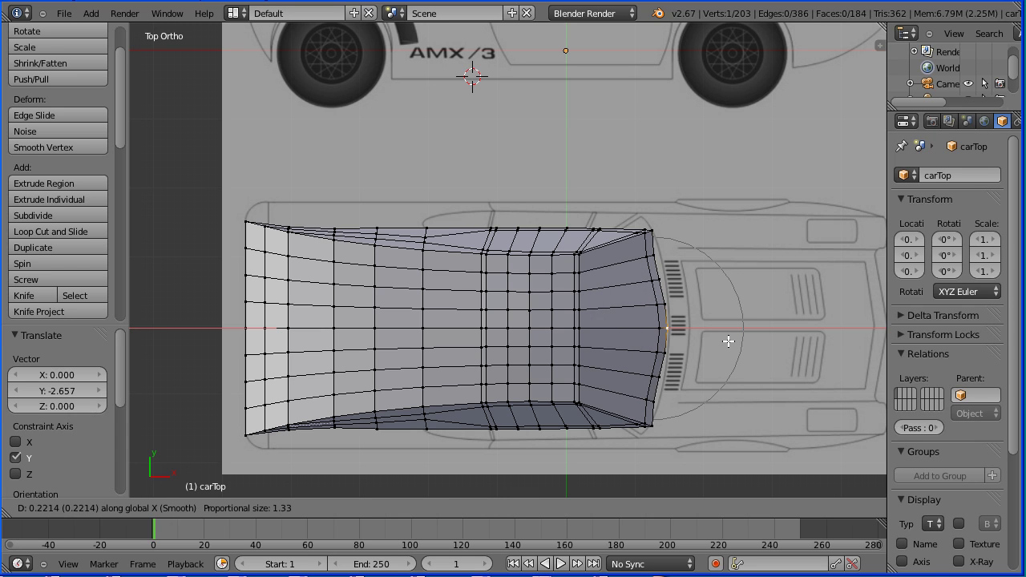
scroll(728, 342, "down", 1)
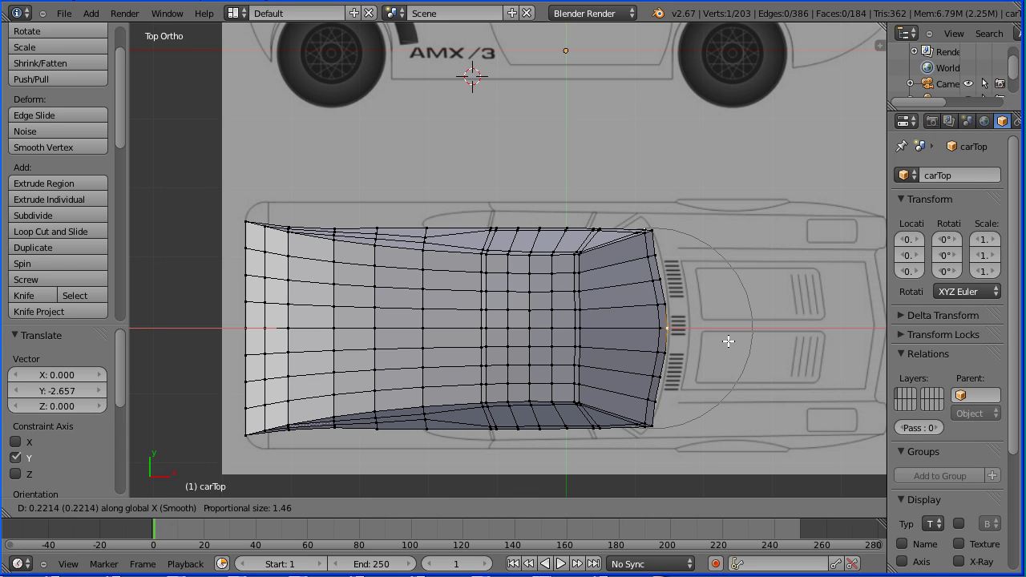
scroll(728, 341, "down", 6)
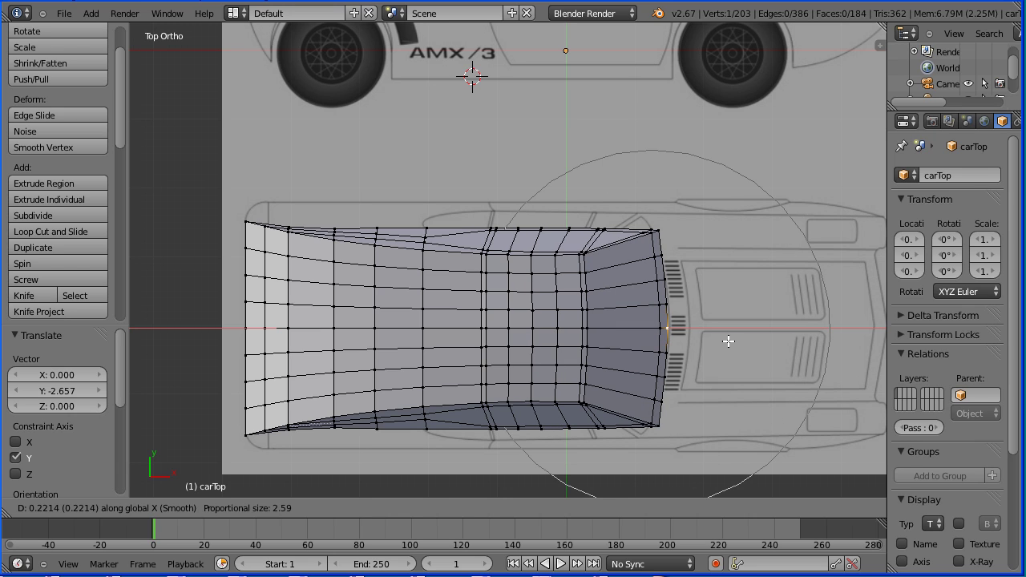
type("0.")
type("25")
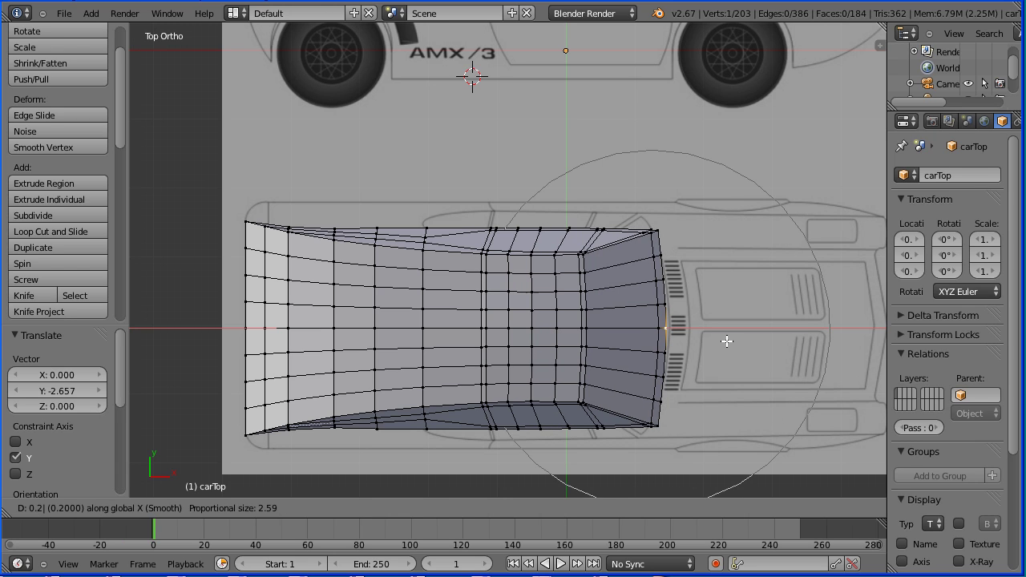
key("Return")
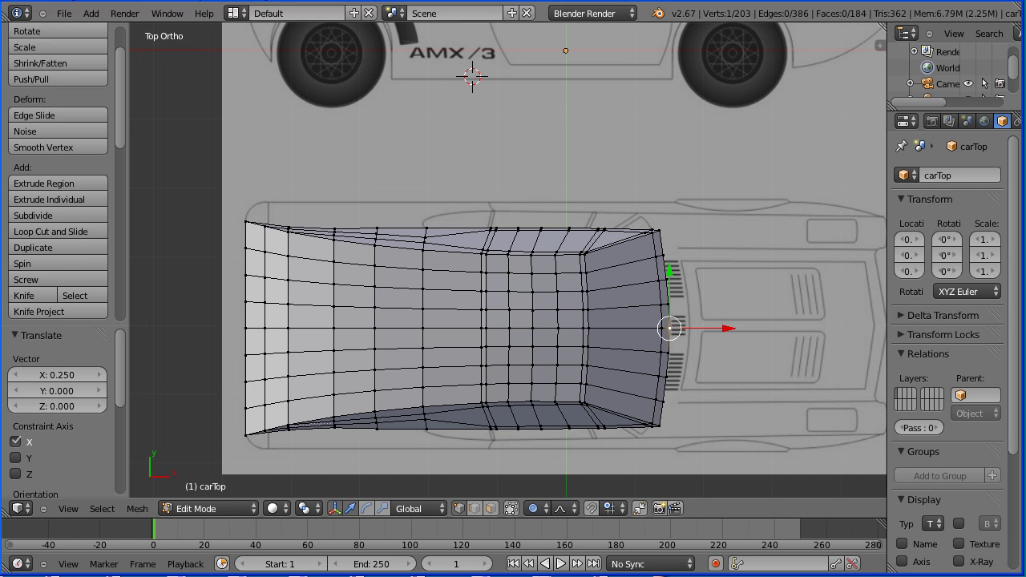
key("Tab")
key("Tab")
left_click(232, 508)
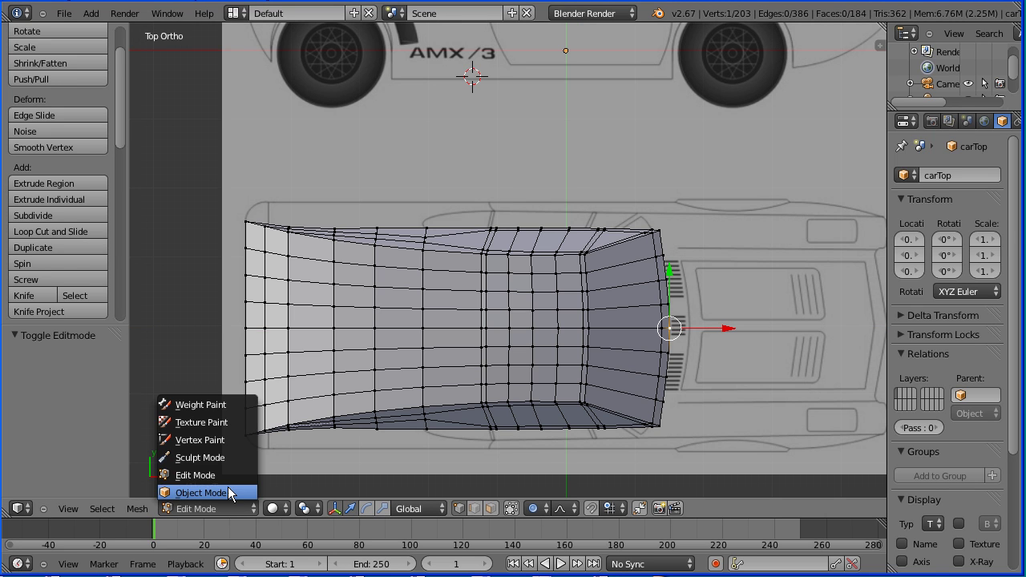
Return to Object Mode, shade the roof smooth and set its origin to its geometry.
left_click(228, 489)
left_click(51, 171)
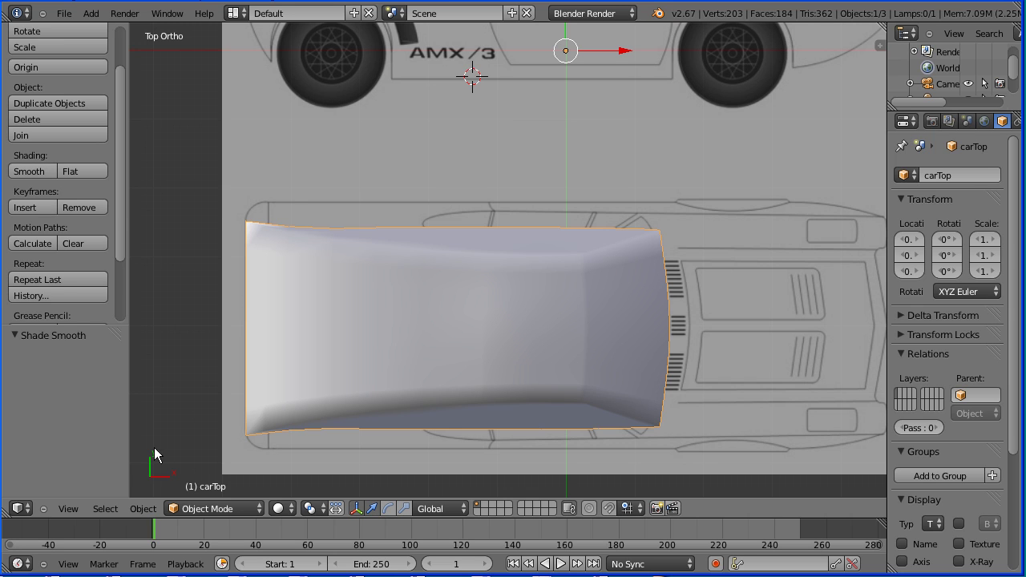
left_click(143, 508)
mouse_move(156, 440)
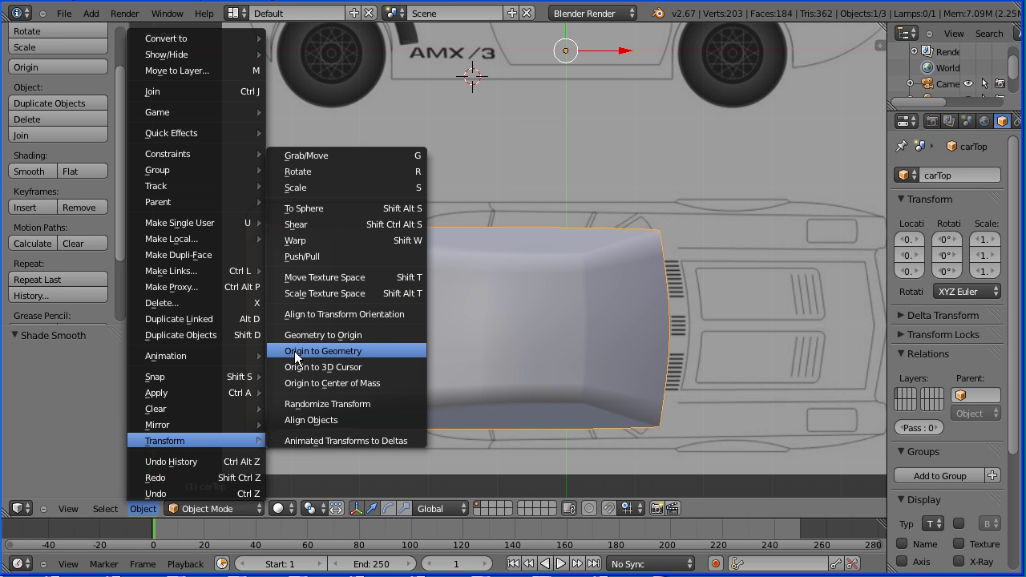
left_click(412, 352)
Snap the 3D cursor to the world centre and move the roof onto it at 0, 0, 0.
left_click(143, 508)
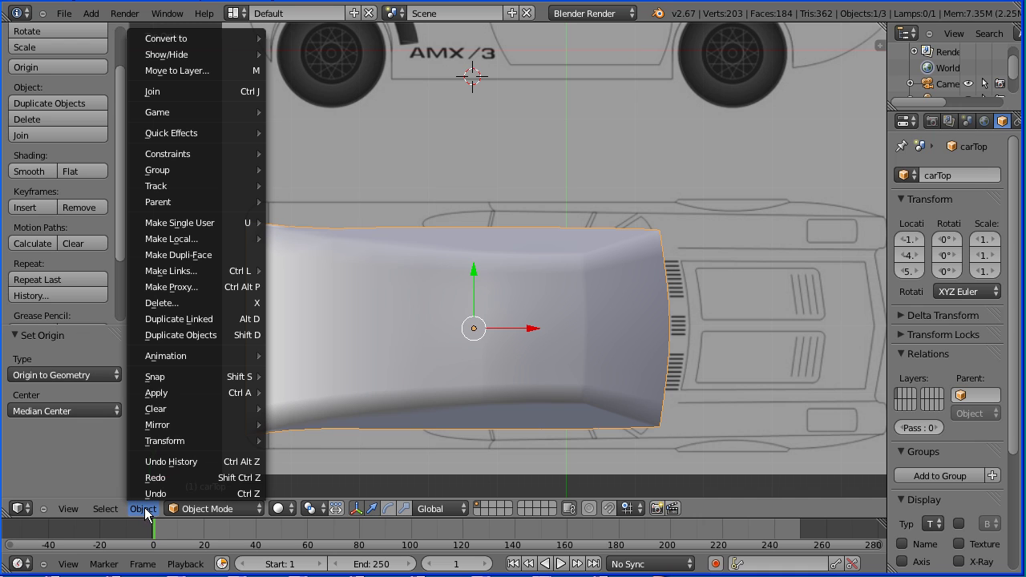
mouse_move(161, 376)
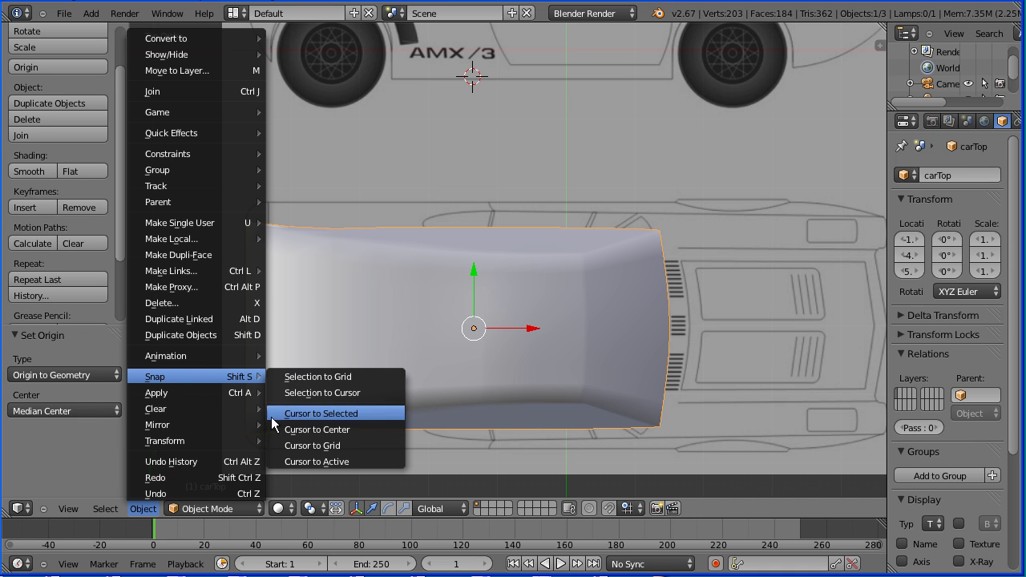
left_click(341, 430)
left_click(143, 508)
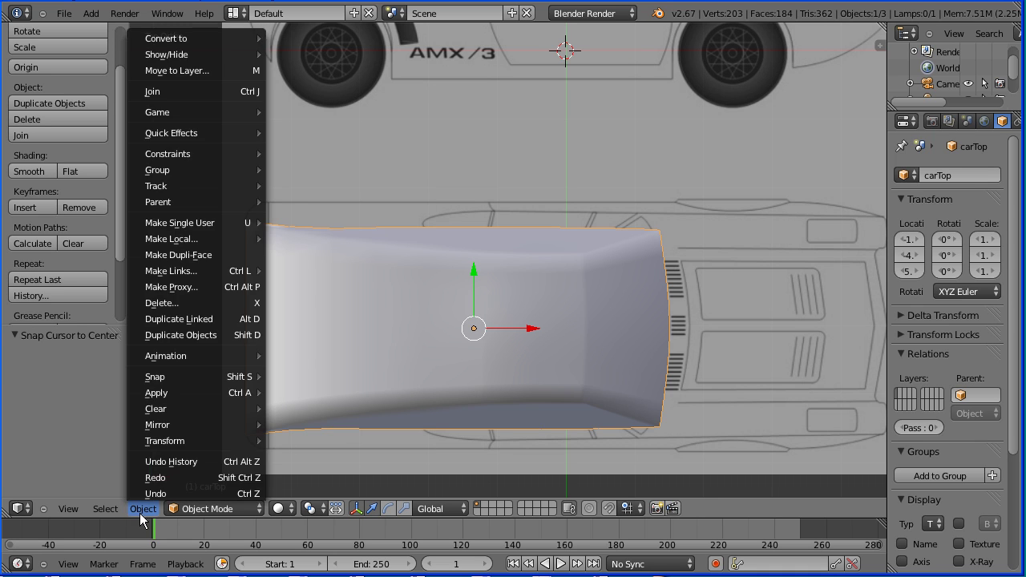
mouse_move(144, 377)
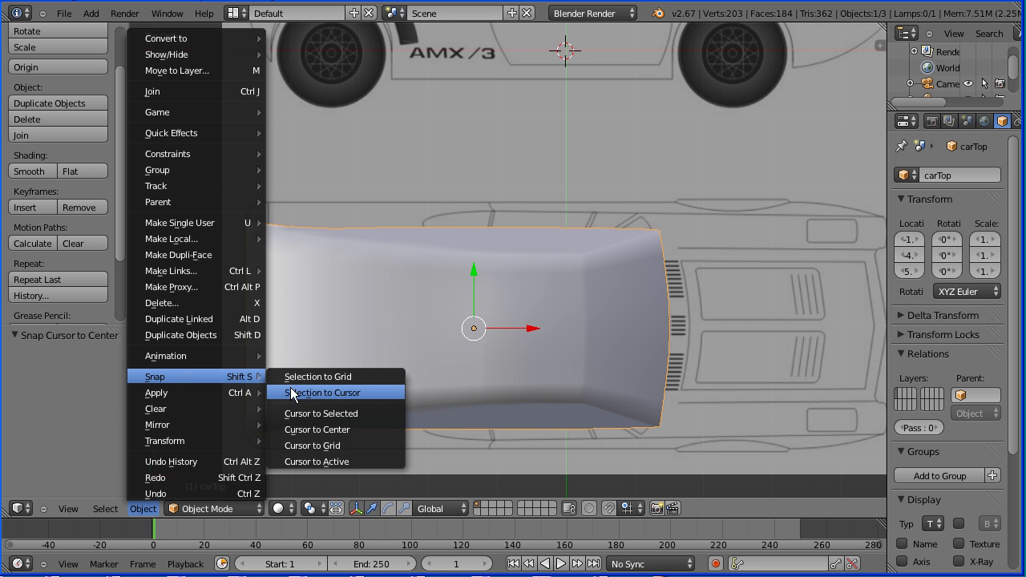
left_click(369, 391)
middle_click_drag(457, 262, 432, 185)
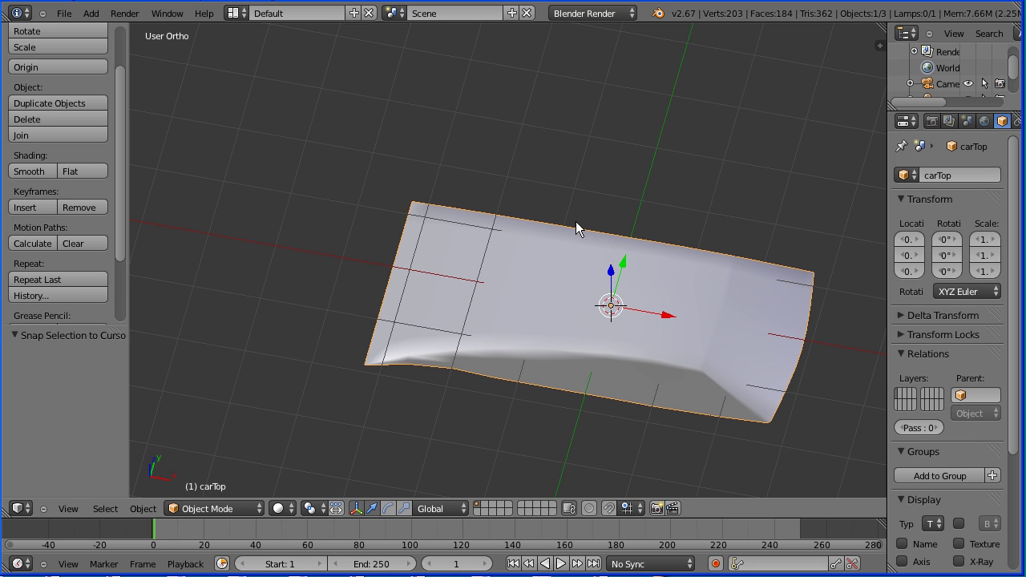
Rotate the roof 90° about Z and apply the rotation so it reads 0°.
key("r")
type("z")
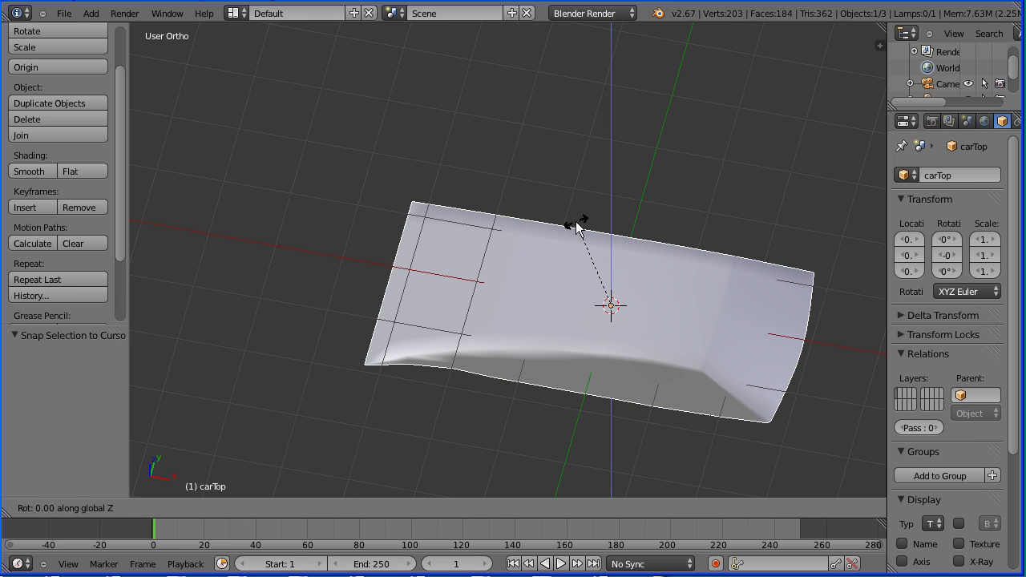
type("90")
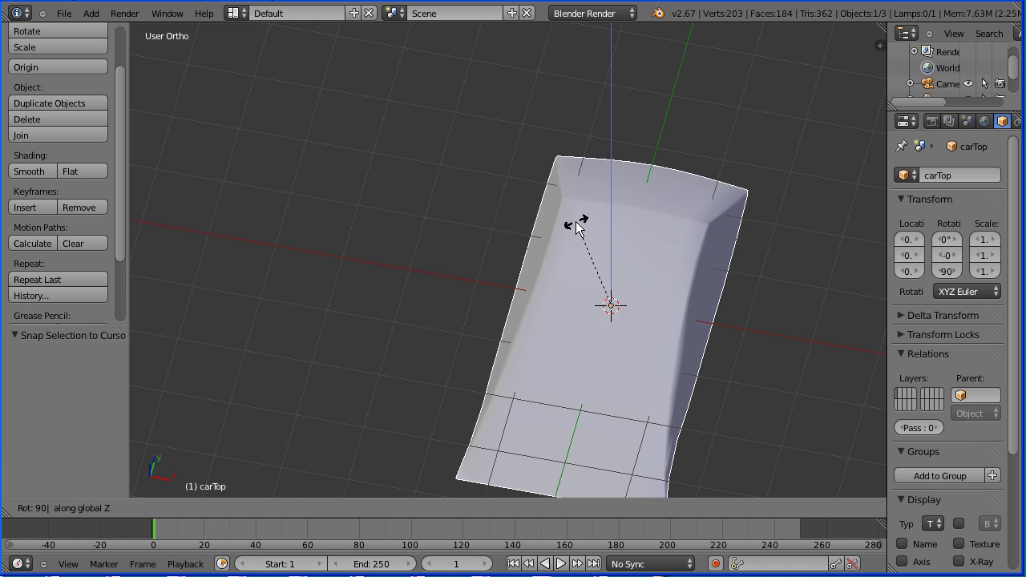
key("Return")
left_click(144, 509)
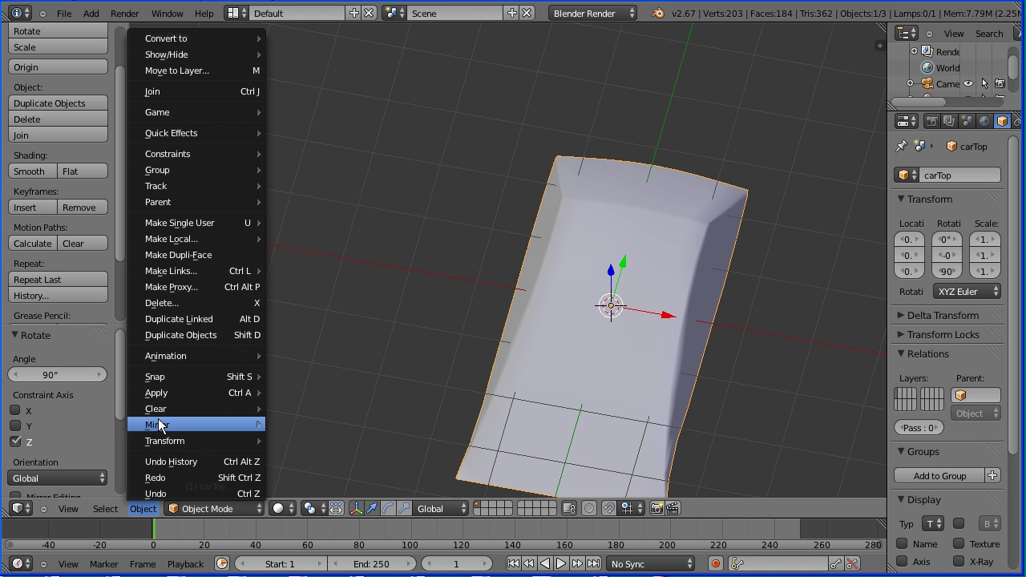
mouse_move(198, 396)
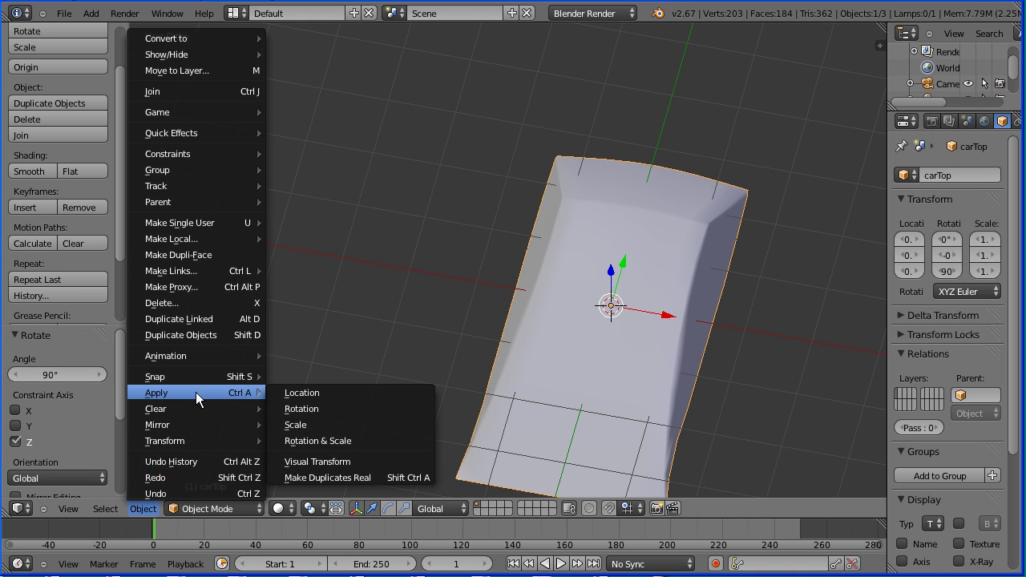
left_click(349, 410)
left_click(64, 14)
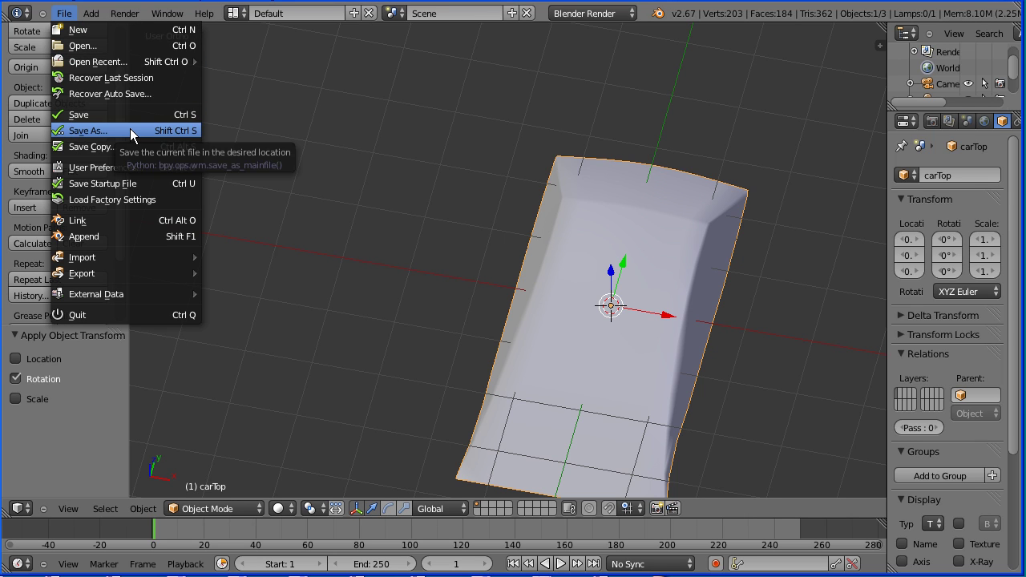
left_click(88, 131)
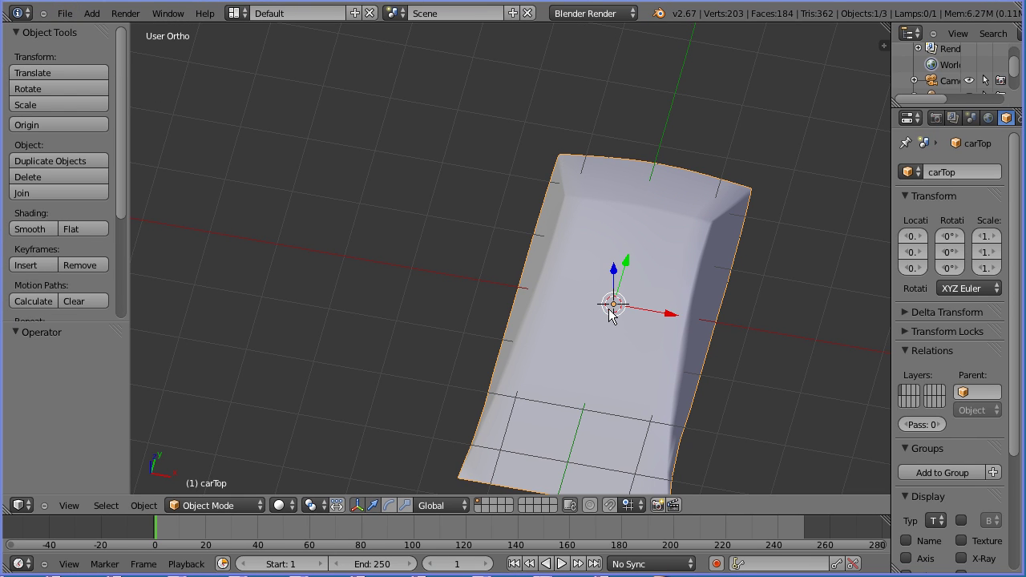